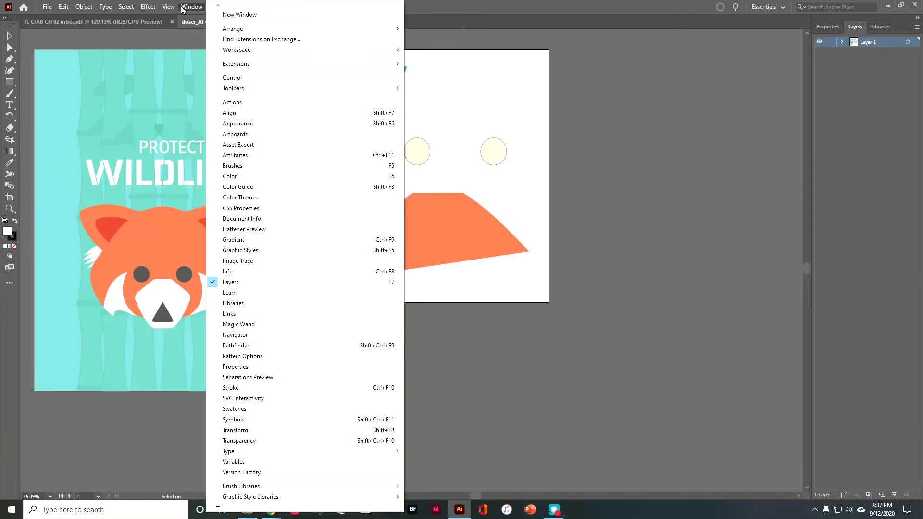
- Set the workspace to Essentials
click(205, 161)
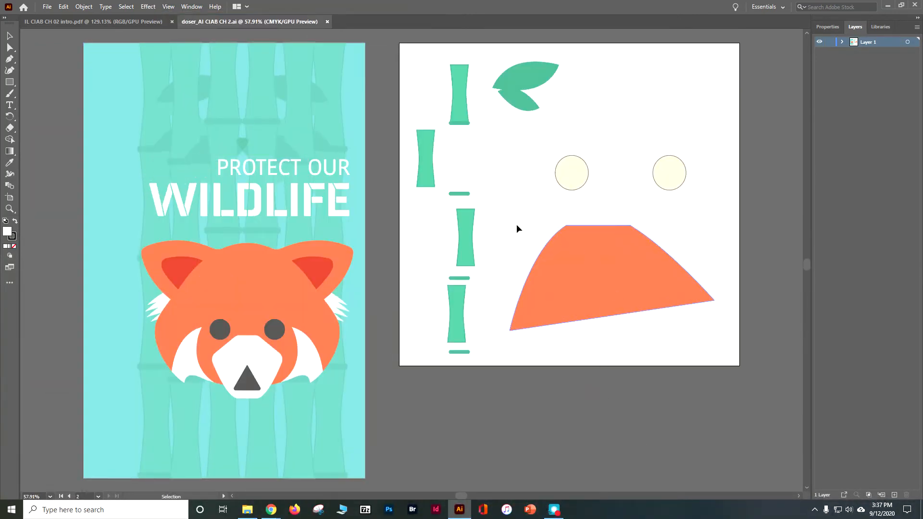
click(775, 8)
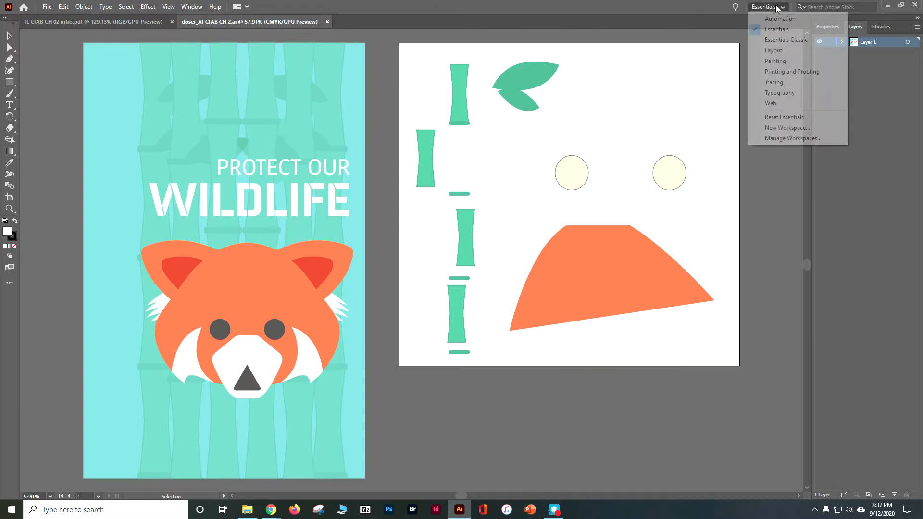
click(768, 31)
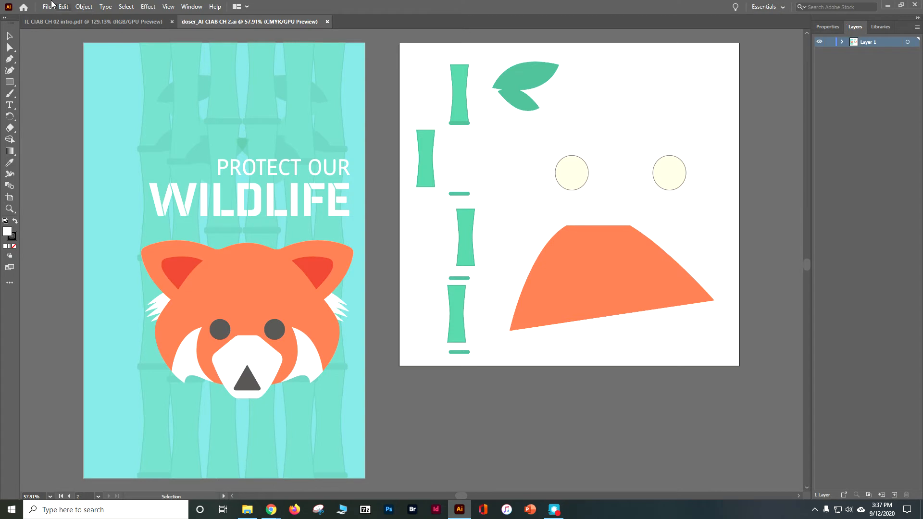
- Activate the Selection tool and page from the poster artboard to artboard 2 with the loose shapes
click(9, 36)
click(69, 496)
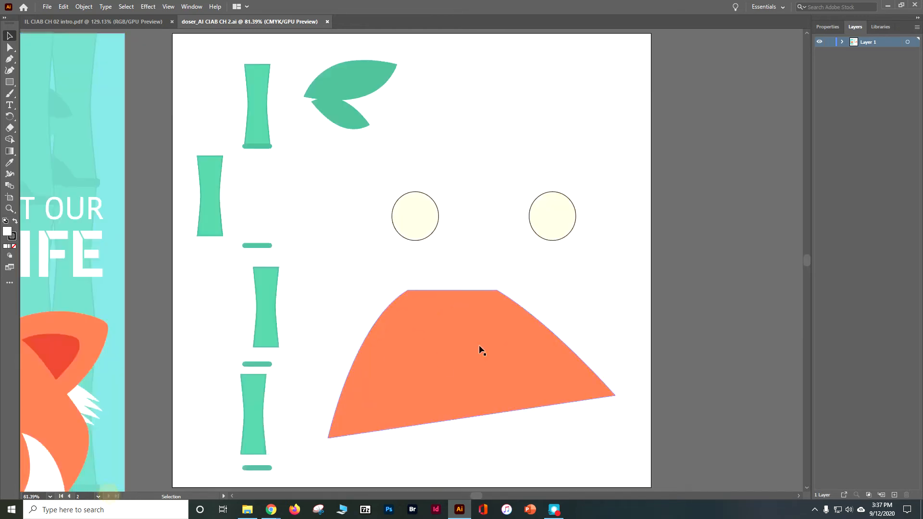
click(109, 496)
- Select both cream circles together and move them down to just above the orange shape
click(435, 210)
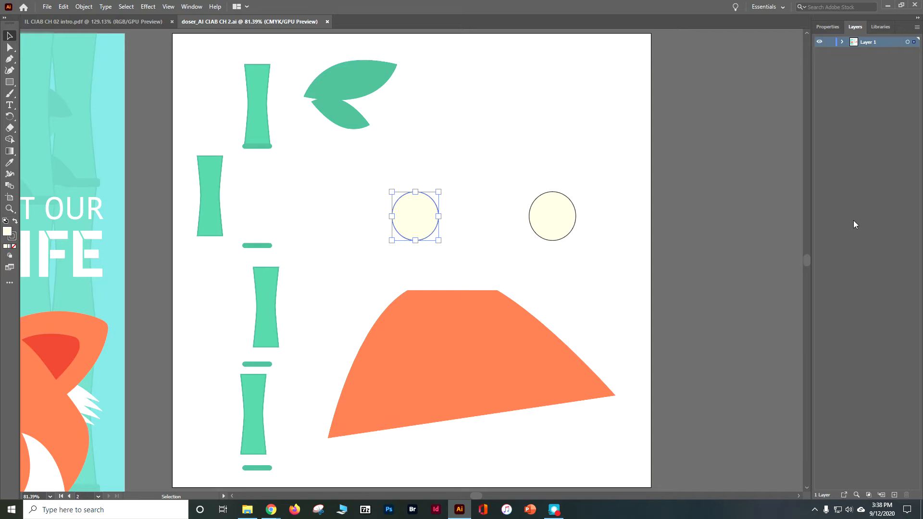
click(550, 235)
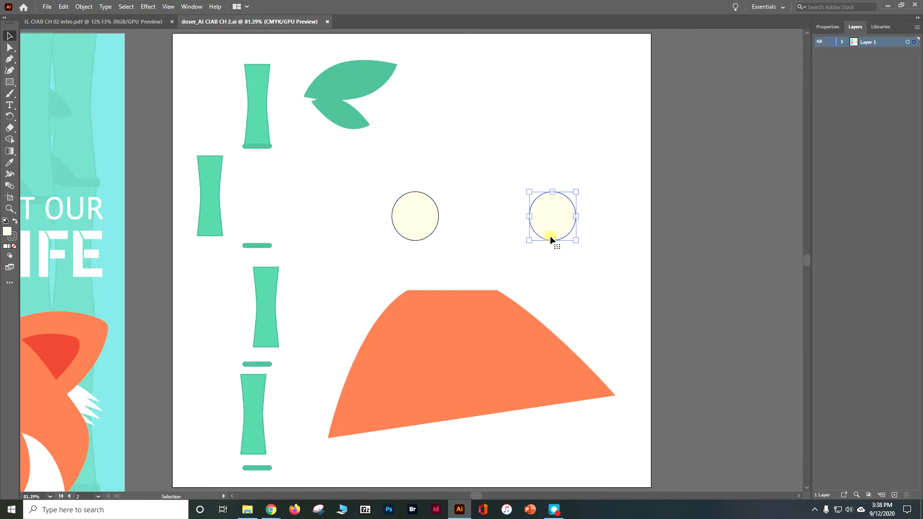
click(417, 236)
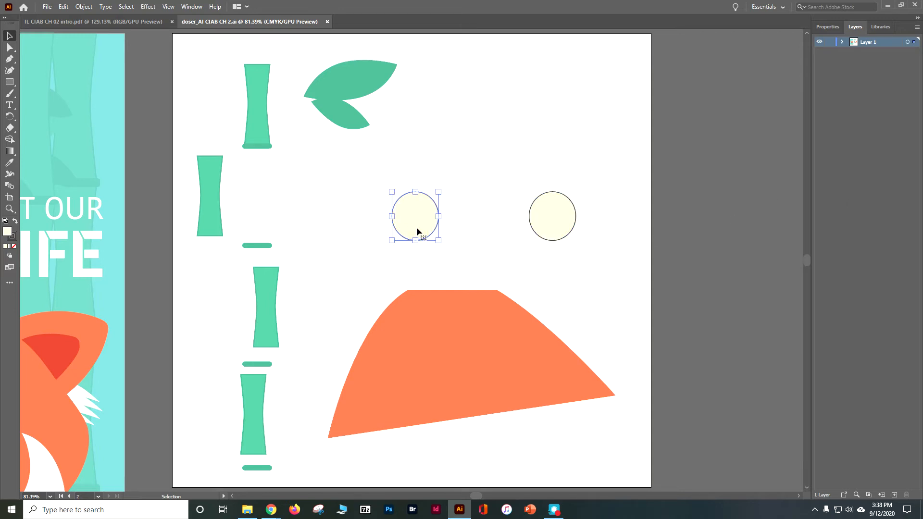
shift+click(574, 209)
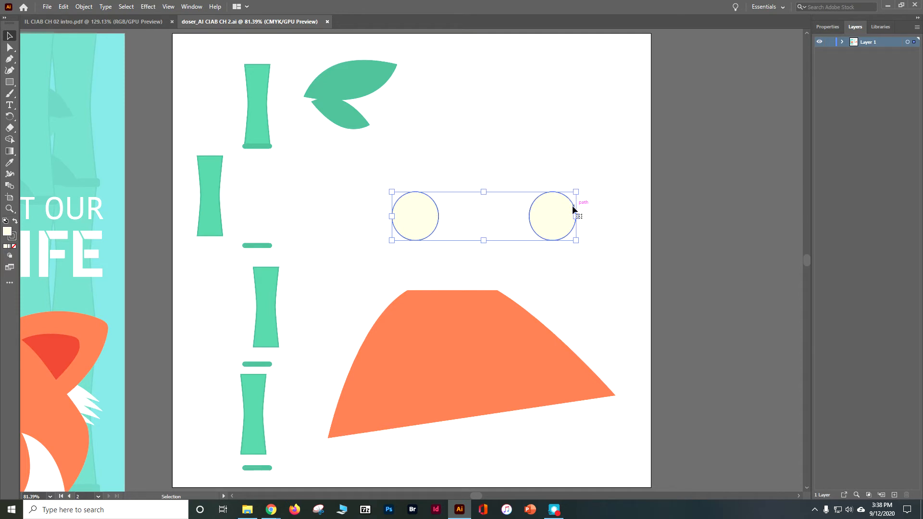
mouse_move(563, 216)
mouse_down()
mouse_move(581, 173)
mouse_move(593, 171)
mouse_move(567, 206)
mouse_up()
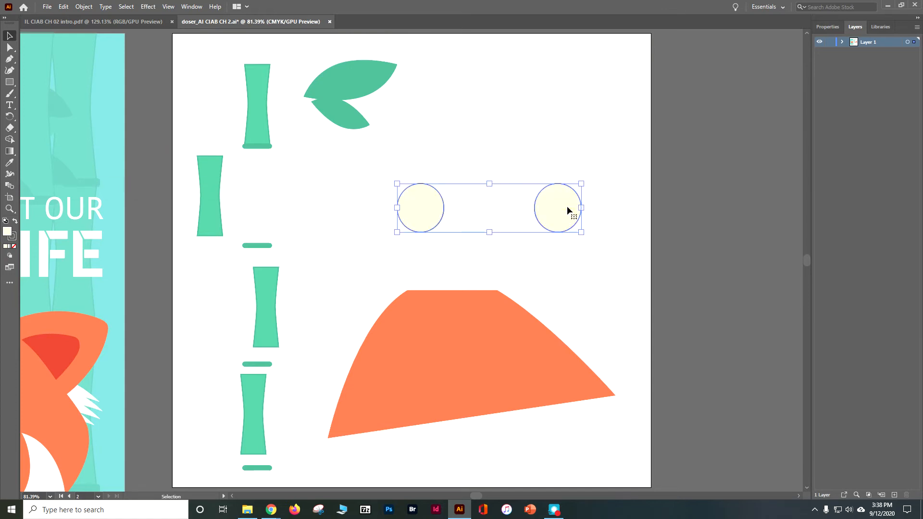
drag(549, 206, 551, 256)
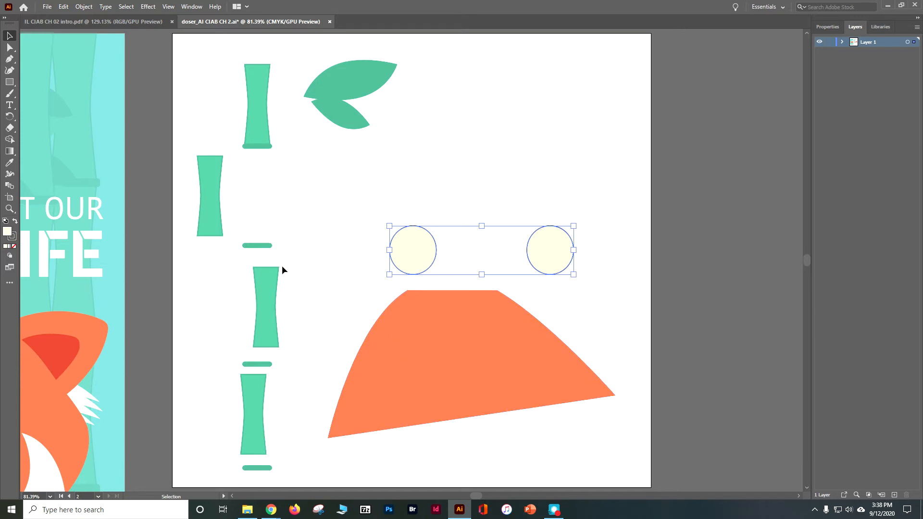
- Pull the four corner anchor points of the lowest bamboo segment outward with the Direct Selection tool
click(8, 48)
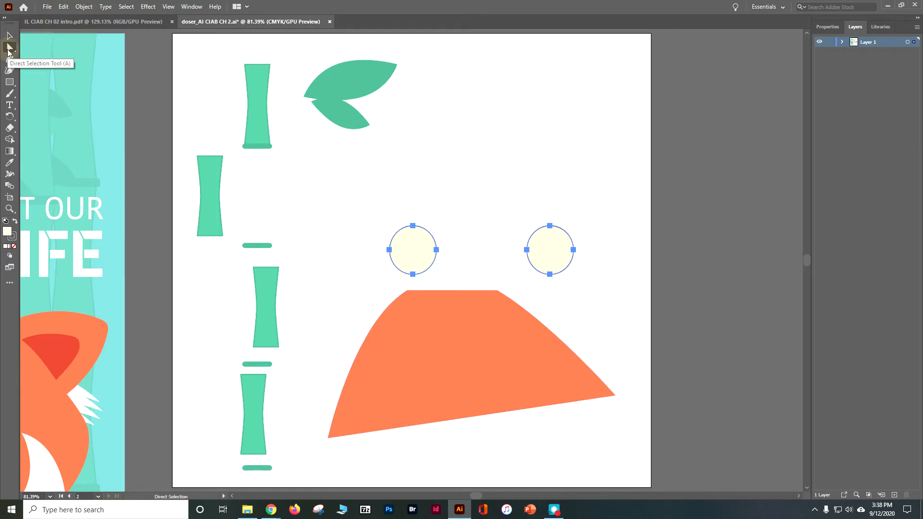
click(752, 196)
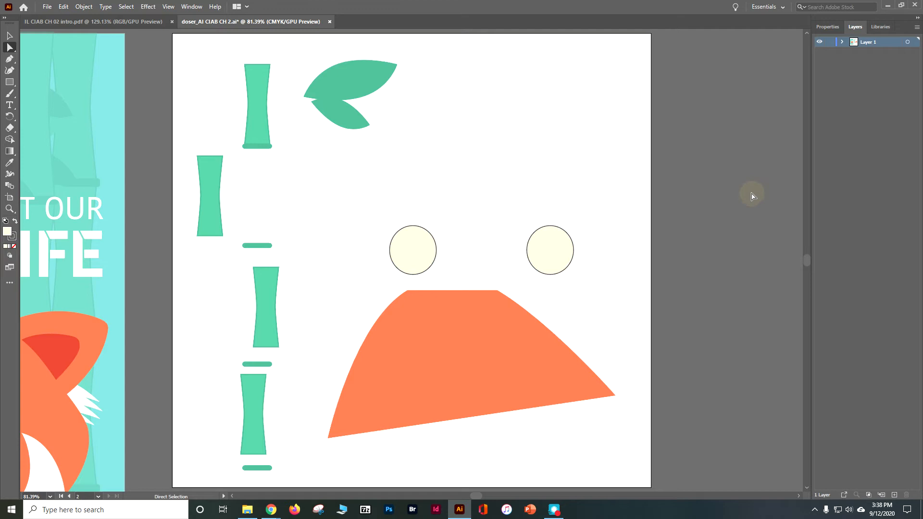
click(262, 430)
scroll(252, 432, down, 1)
scroll(254, 432, down, 4)
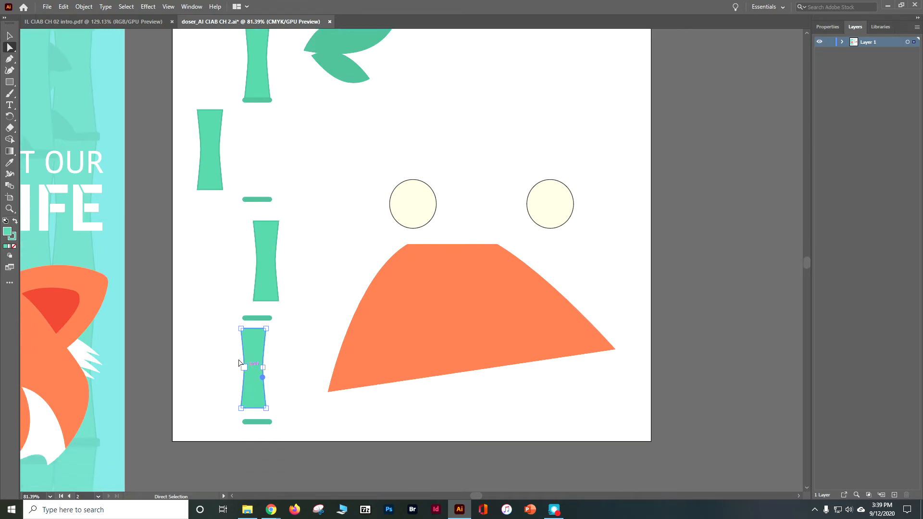
scroll(237, 356, down, 1)
scroll(253, 336, down, 1)
key(ctrl)
key(ctrl+equal)
key(ctrl+equal)
key(ctrl+equal)
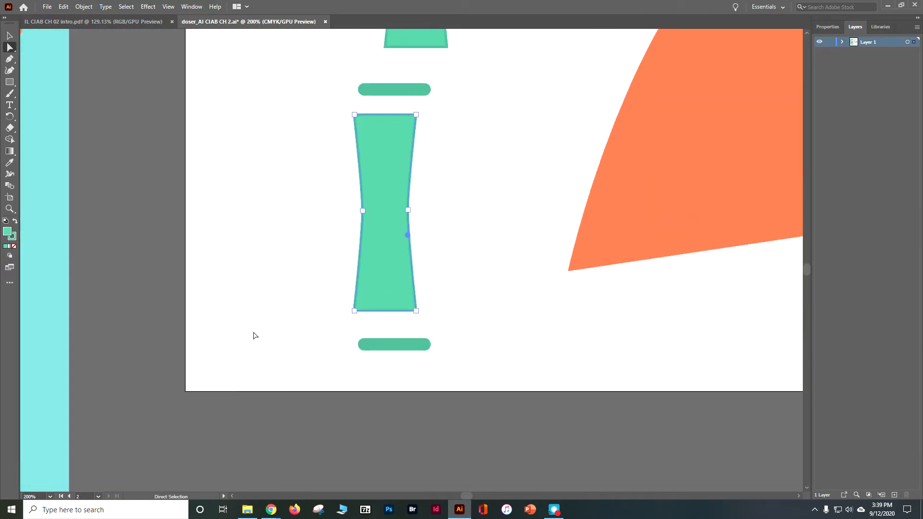
click(409, 159)
drag(362, 123, 335, 116)
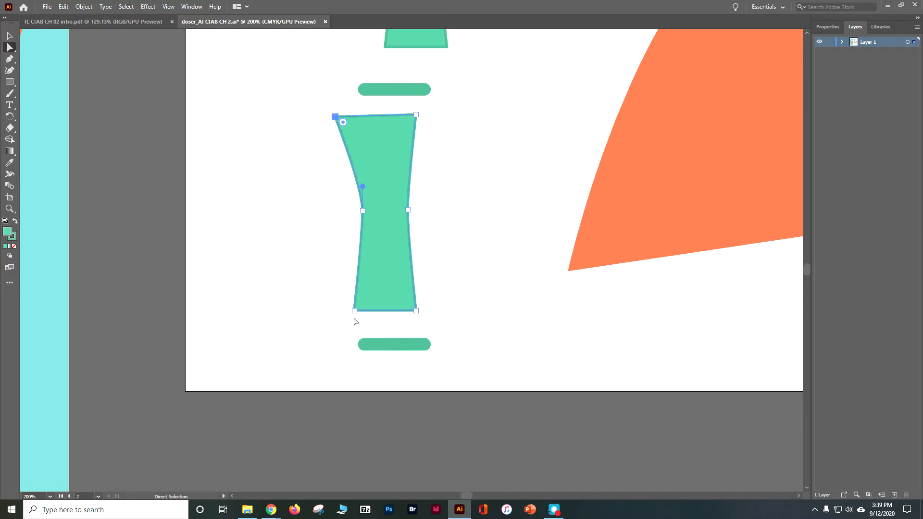
drag(355, 311, 339, 320)
drag(416, 311, 443, 320)
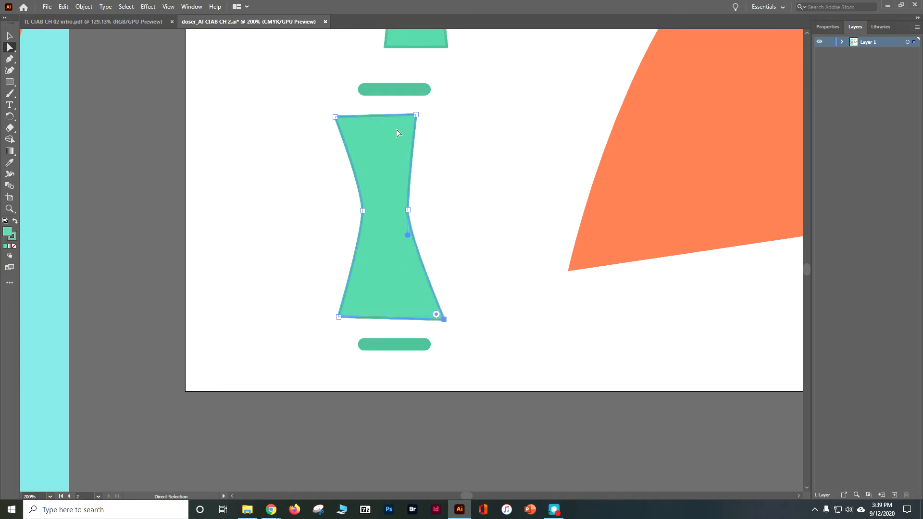
drag(416, 115, 436, 114)
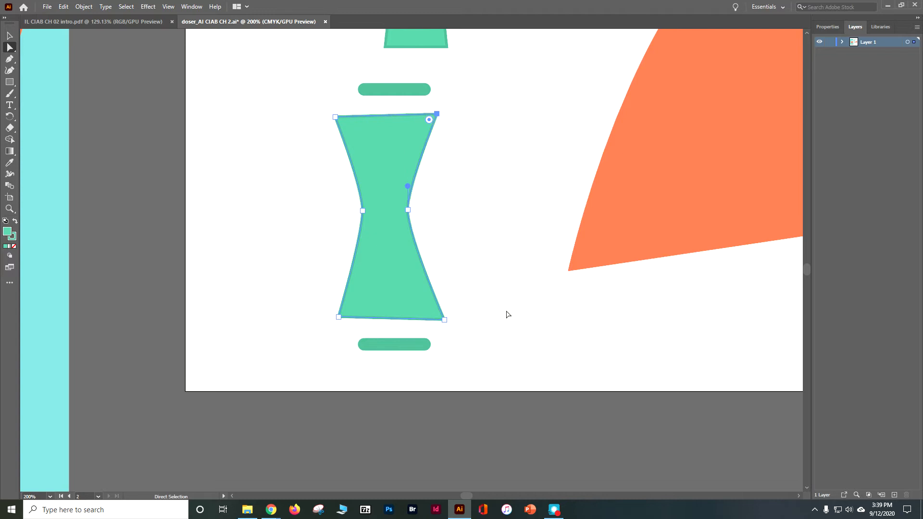
- Try to stretch the left end of the small green bar below the bamboo segment, and undo it
click(388, 349)
drag(358, 345, 334, 346)
key(ctrl+z)
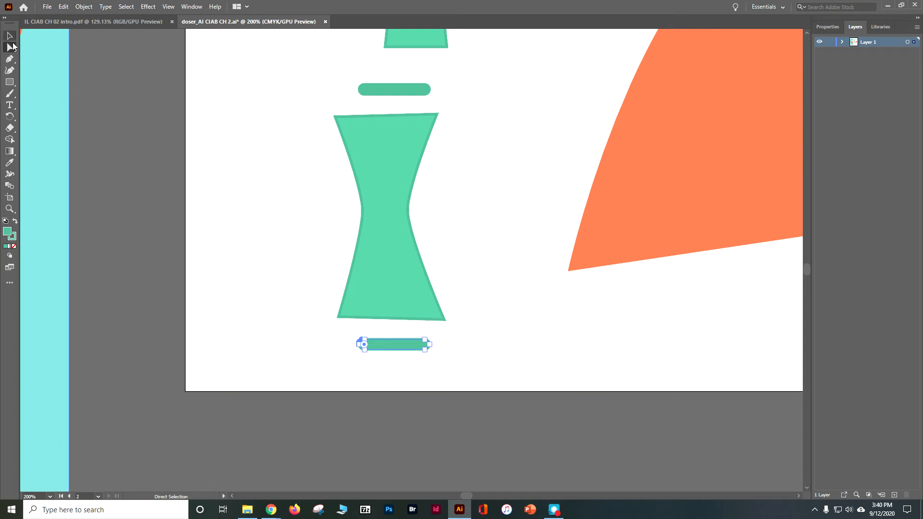
- Slightly round all corners of the bamboo segment, and try a much larger rounding on its upper-right corner
click(417, 137)
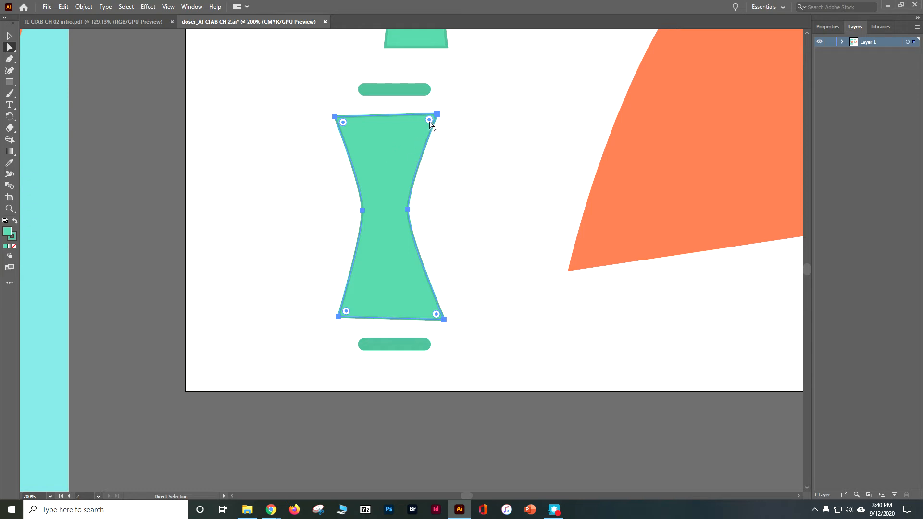
mouse_move(430, 123)
mouse_down()
mouse_move(416, 128)
mouse_move(435, 122)
mouse_up()
click(431, 117)
drag(431, 119, 406, 165)
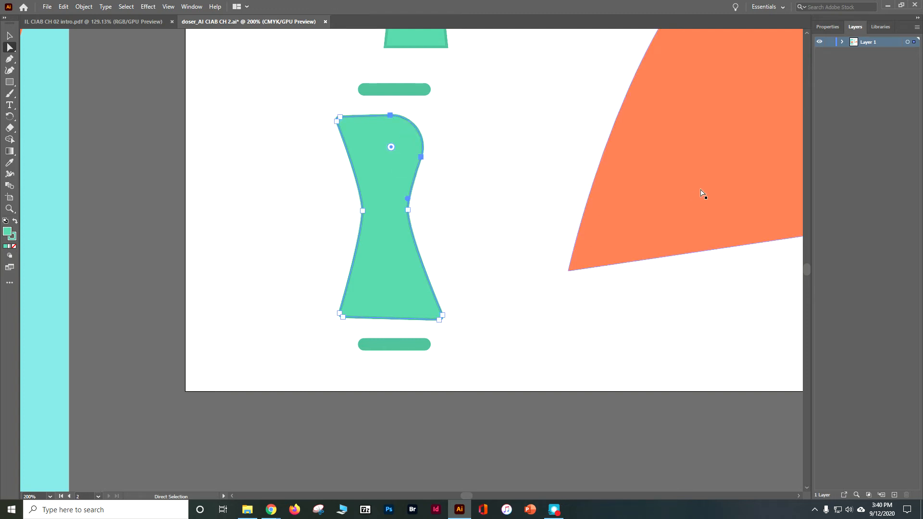
key(ctrl+z)
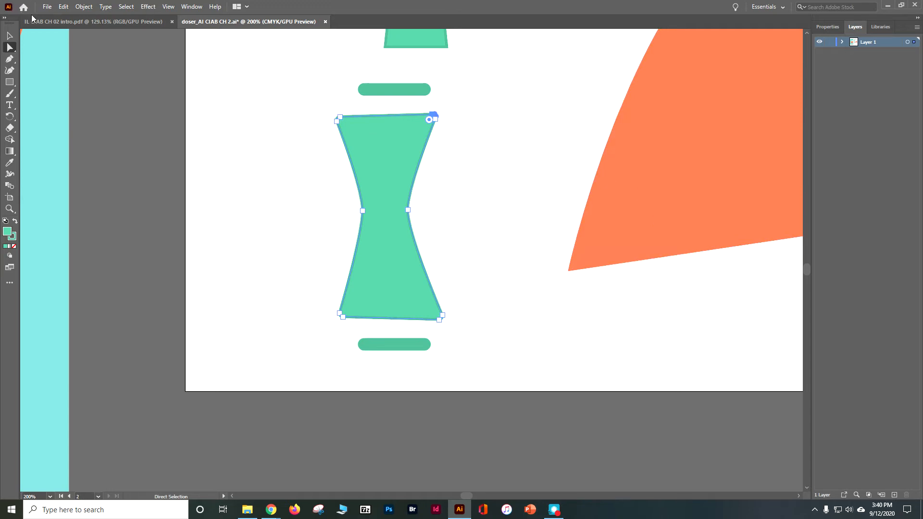
- Revert the document to its saved version and fit artboard 2 in the view
click(48, 7)
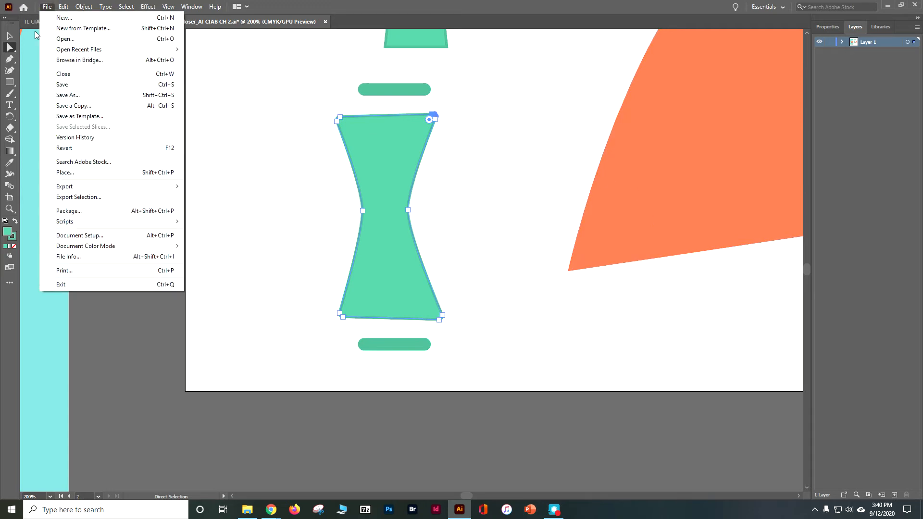
click(66, 148)
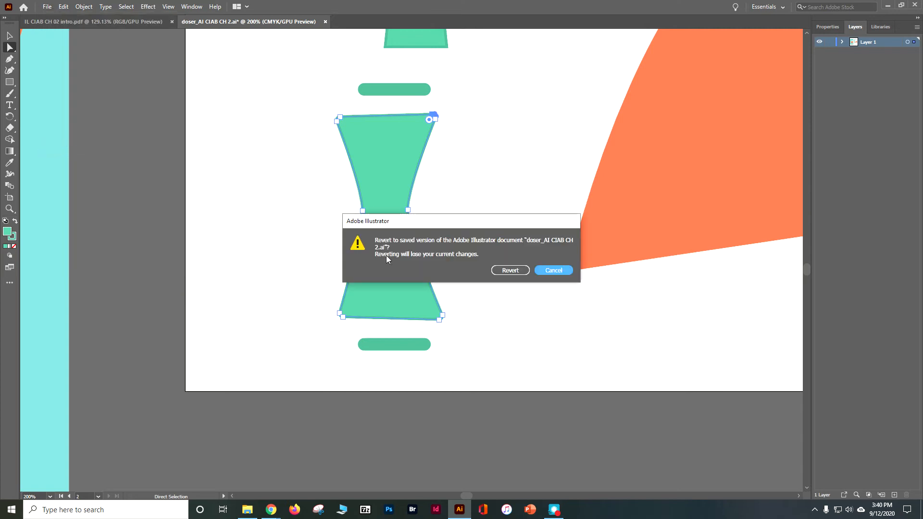
click(511, 270)
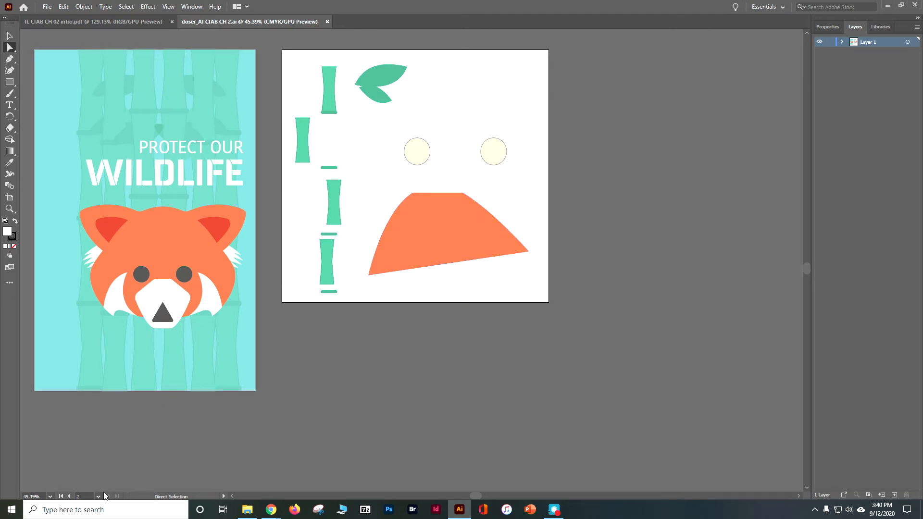
click(70, 496)
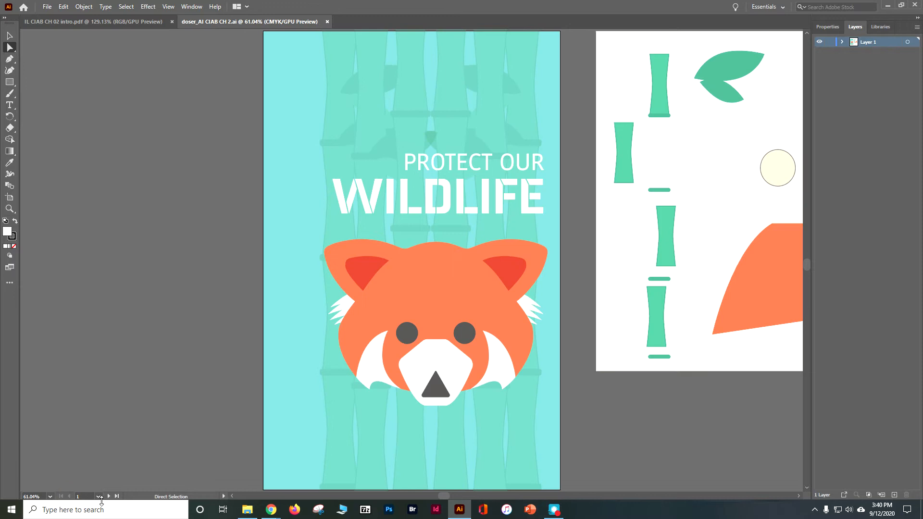
click(108, 496)
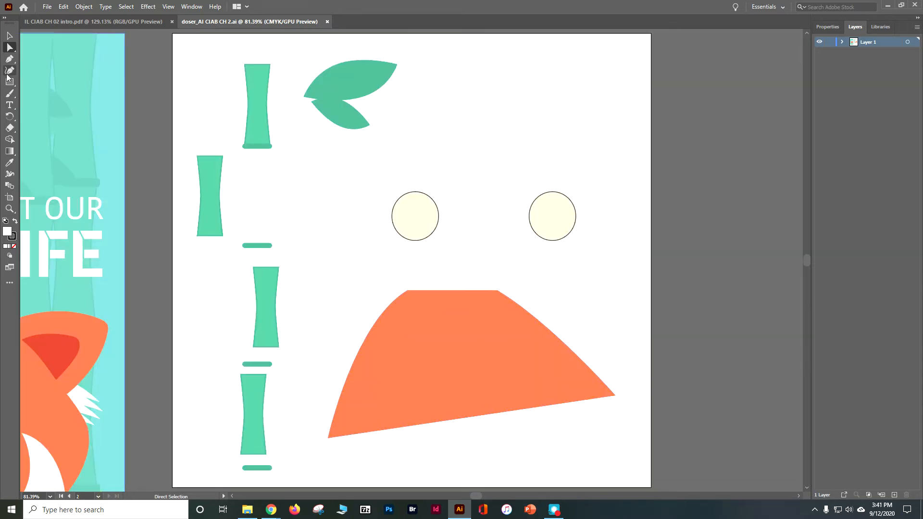
- Select both cream circles as whole objects with the Selection tool and deselect them
click(9, 36)
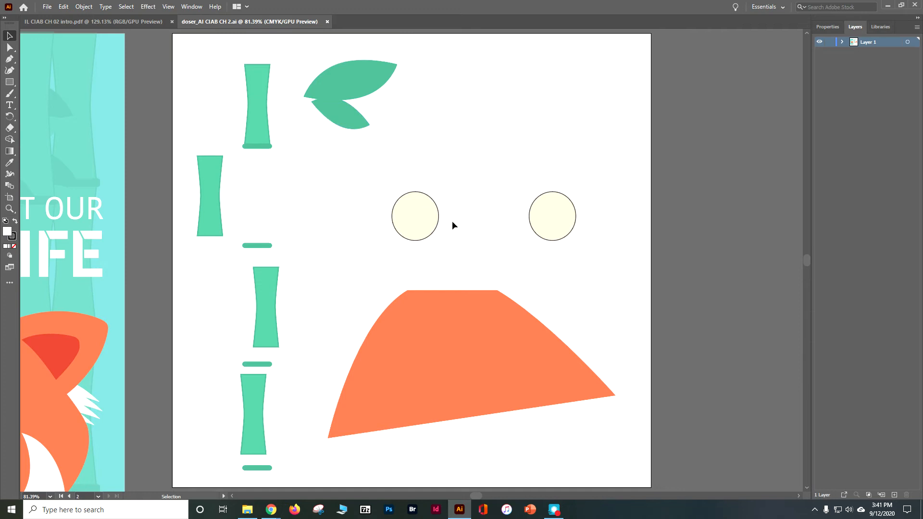
drag(452, 202, 592, 200)
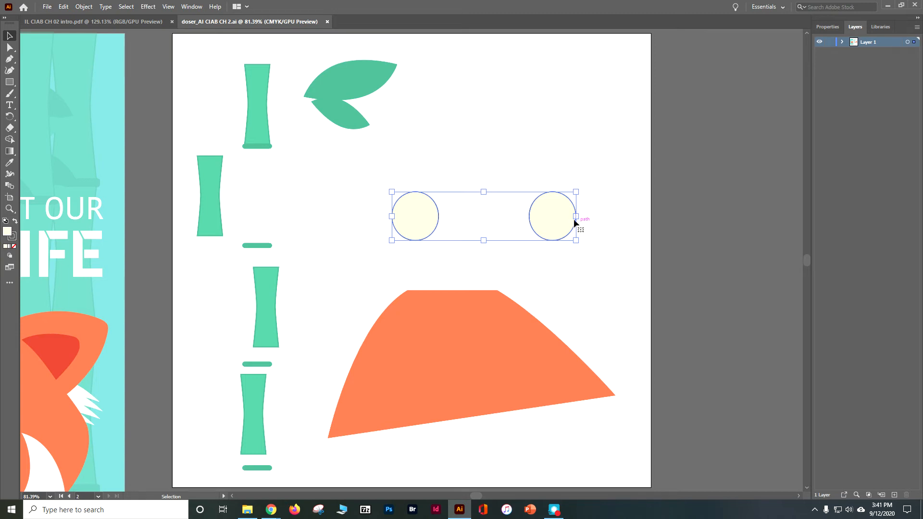
click(750, 212)
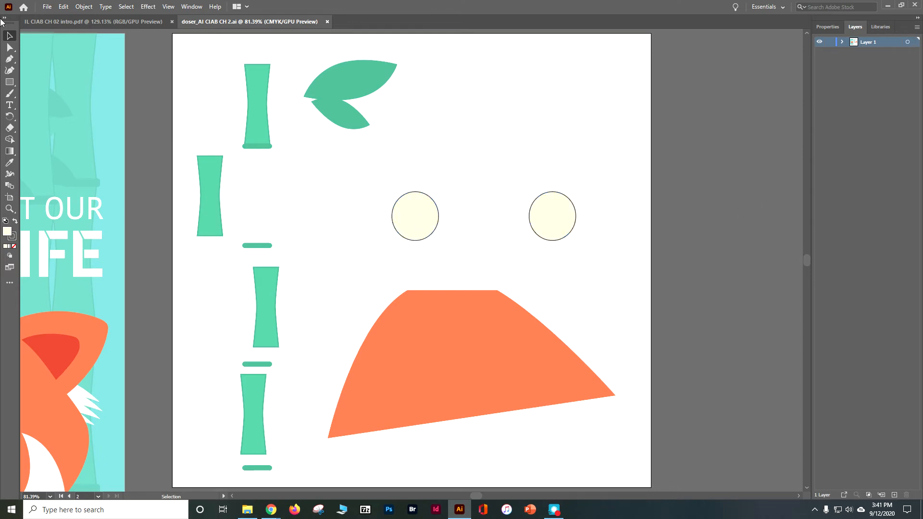
- Try to pull the left circle's top anchor point straight up with the Direct Selection tool, and undo it
click(9, 47)
drag(366, 183, 591, 238)
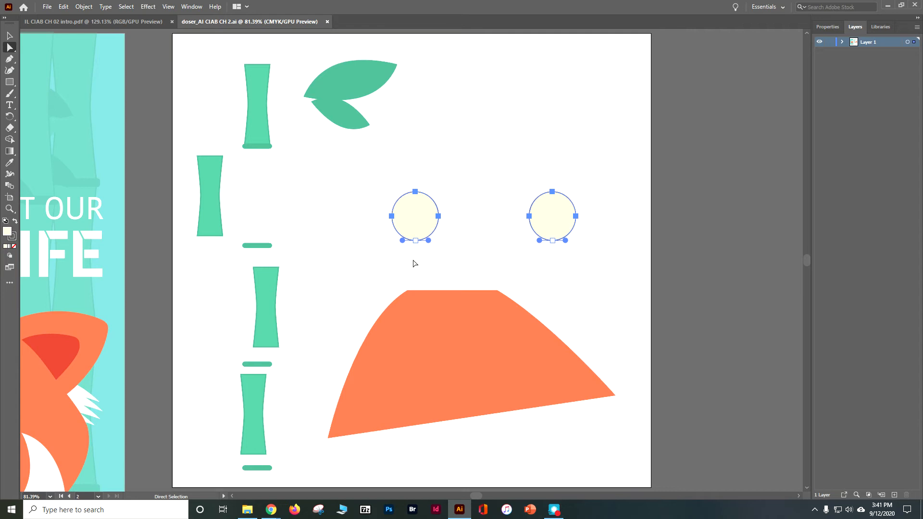
click(416, 193)
drag(416, 194, 416, 167)
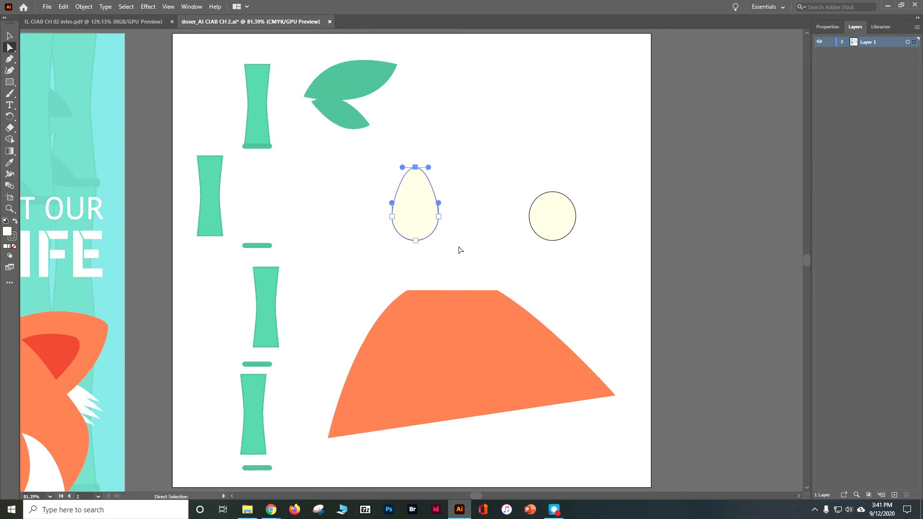
key(ctrl+z)
- Shift the top anchor points of both cream circles to the left together and save the document
drag(371, 182, 540, 191)
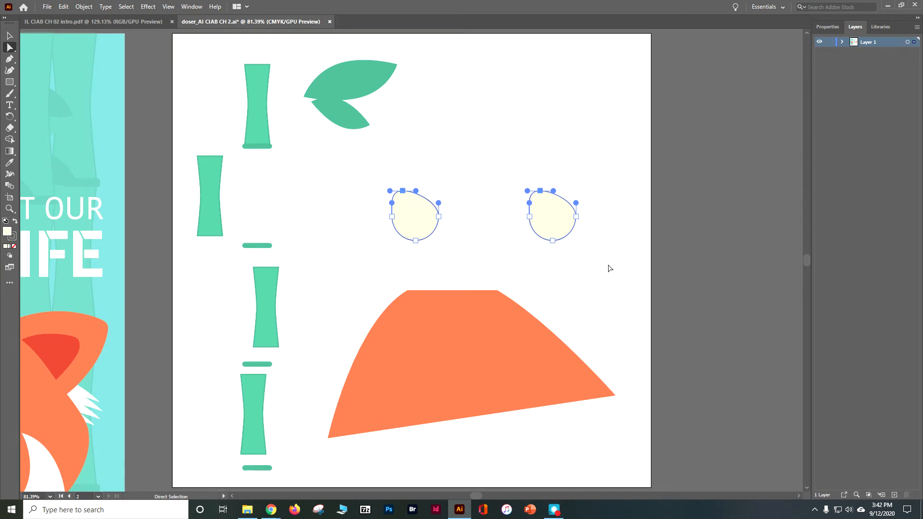
key(v)
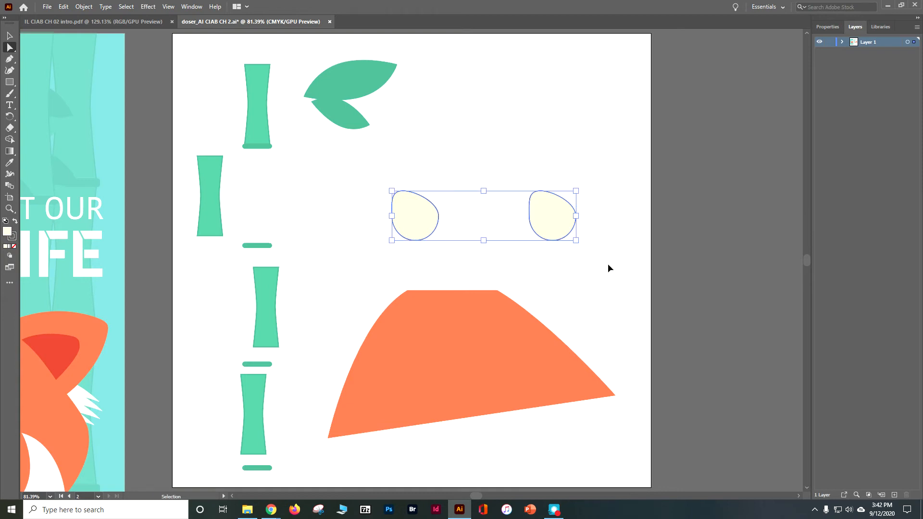
key(a)
key(ctrl+s)
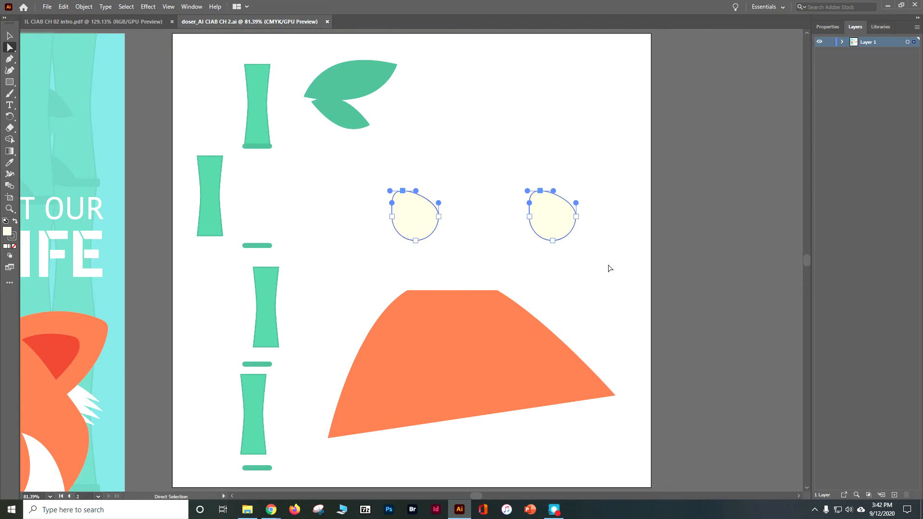
- Go to the poster on artboard 1 and fit that artboard in the window
click(60, 496)
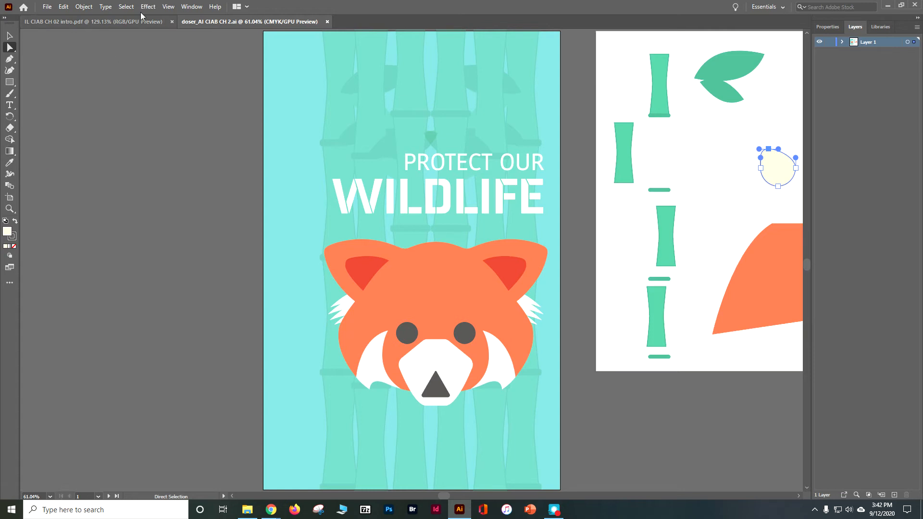
click(171, 7)
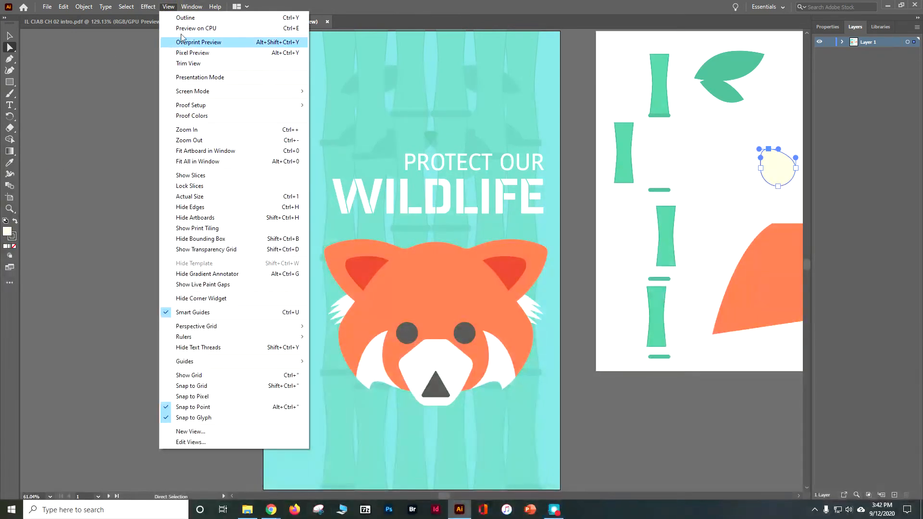
click(192, 150)
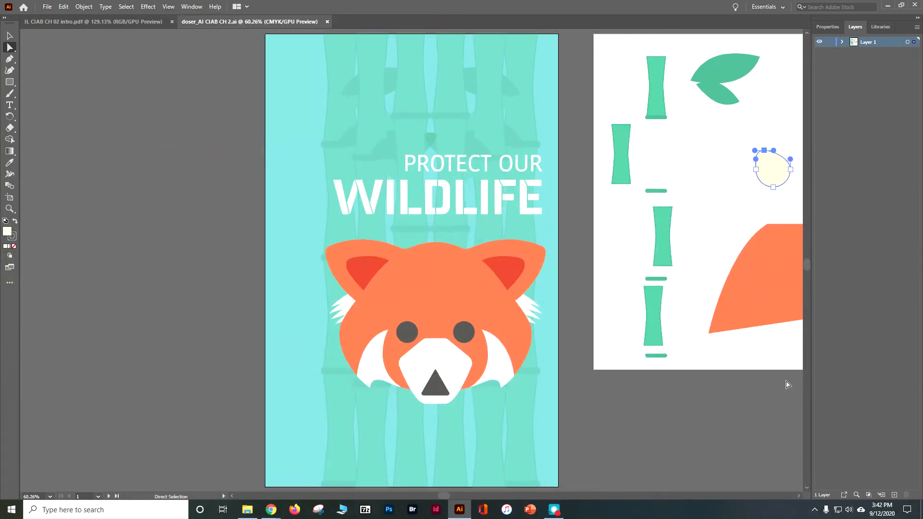
key(shift+F10)
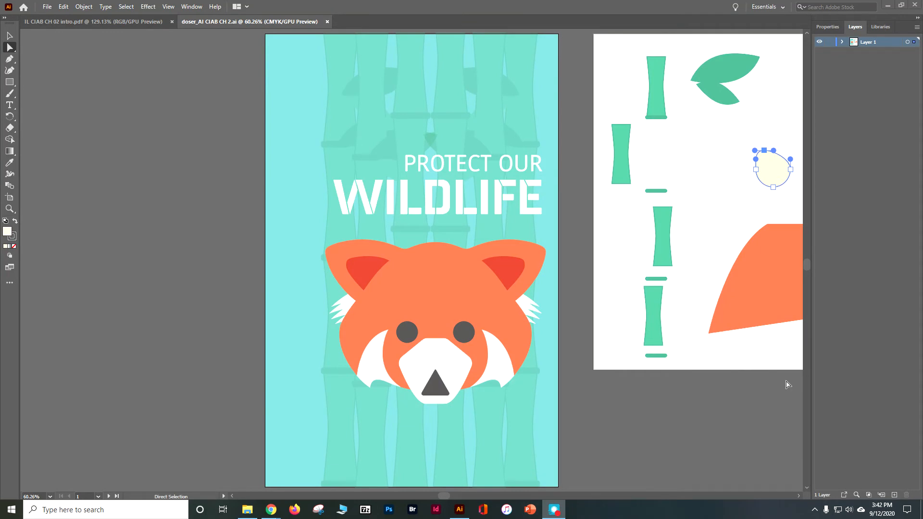
click(370, 273)
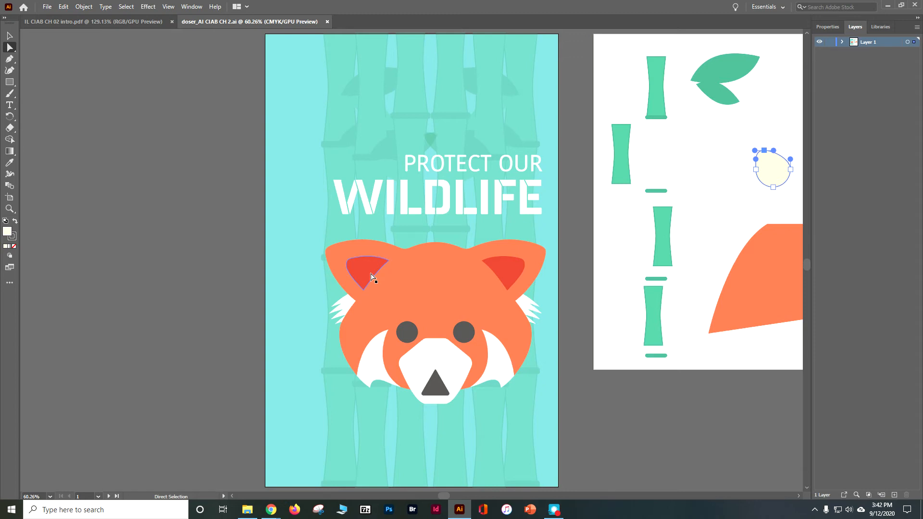
- Lock the poster's light blue background rectangle with the Selection tool after undoing a trial move of it
click(9, 35)
drag(288, 220, 352, 293)
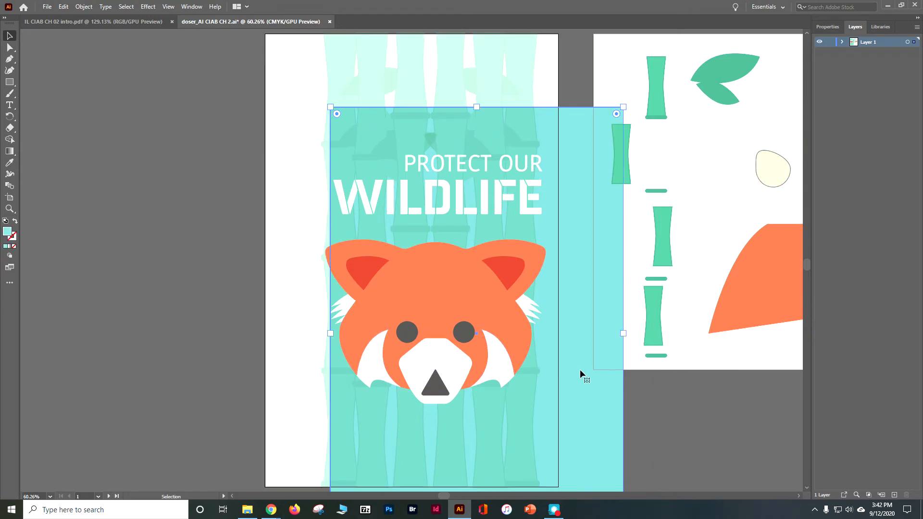
key(ctrl+z)
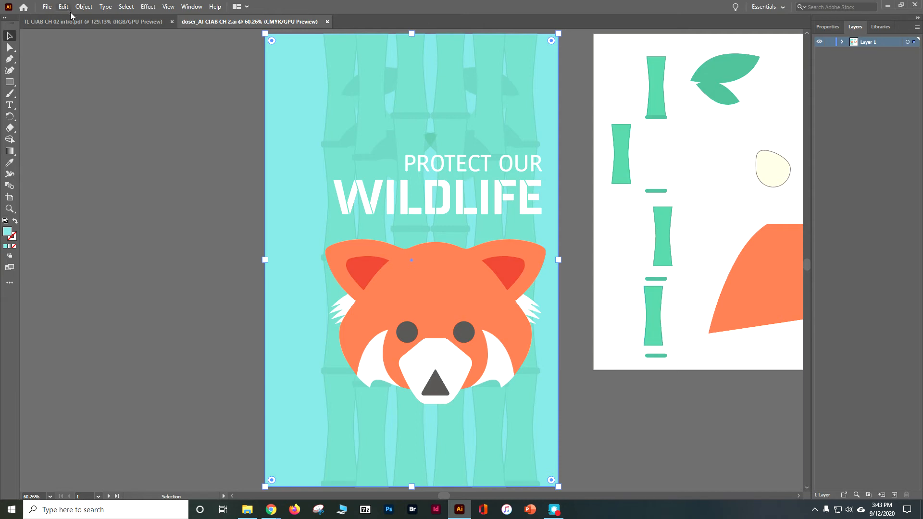
click(84, 7)
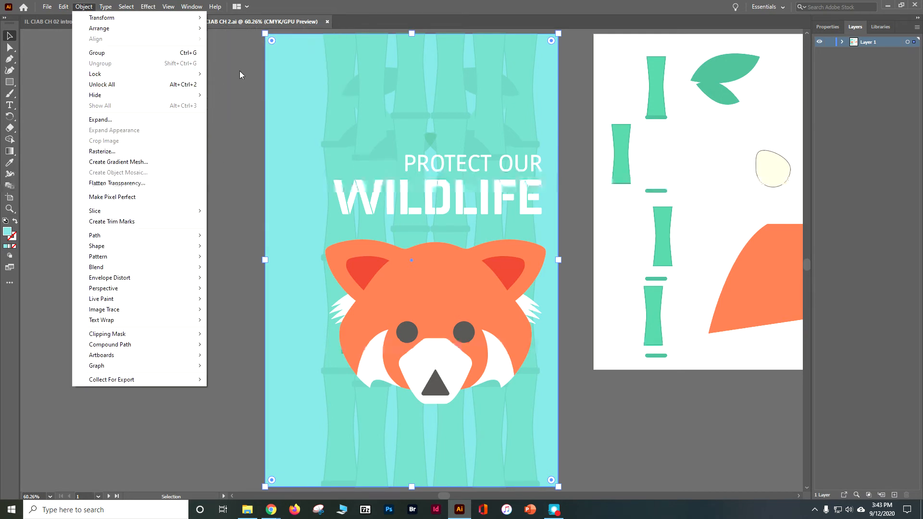
click(219, 73)
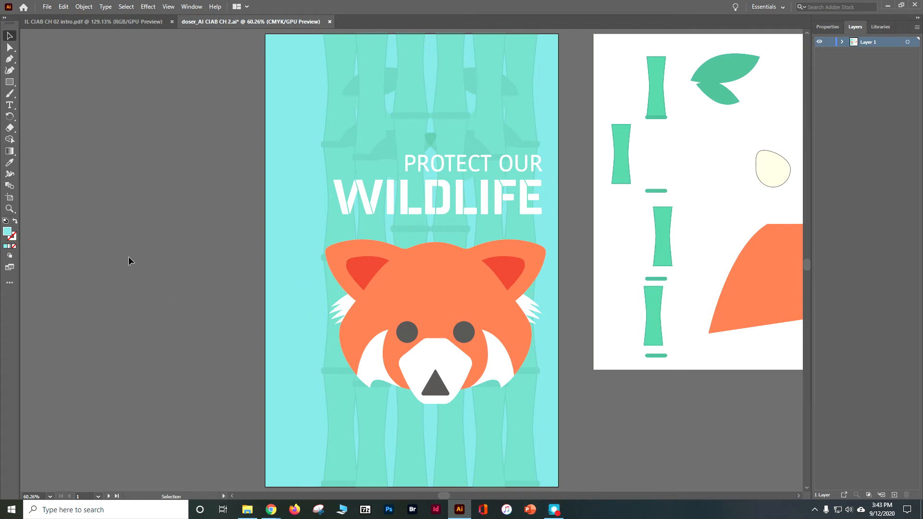
- Select the whole red panda face except its two dark eye circles and hide that selection
drag(510, 337, 570, 407)
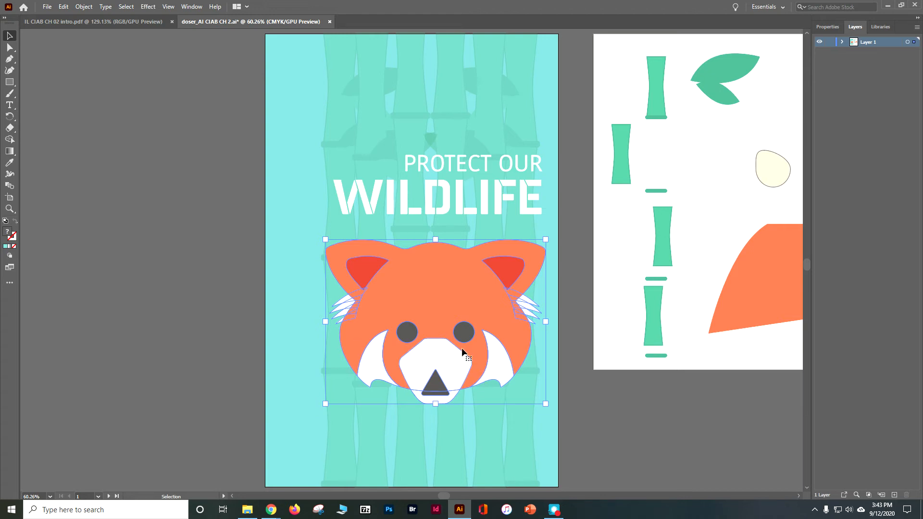
shift+click(411, 336)
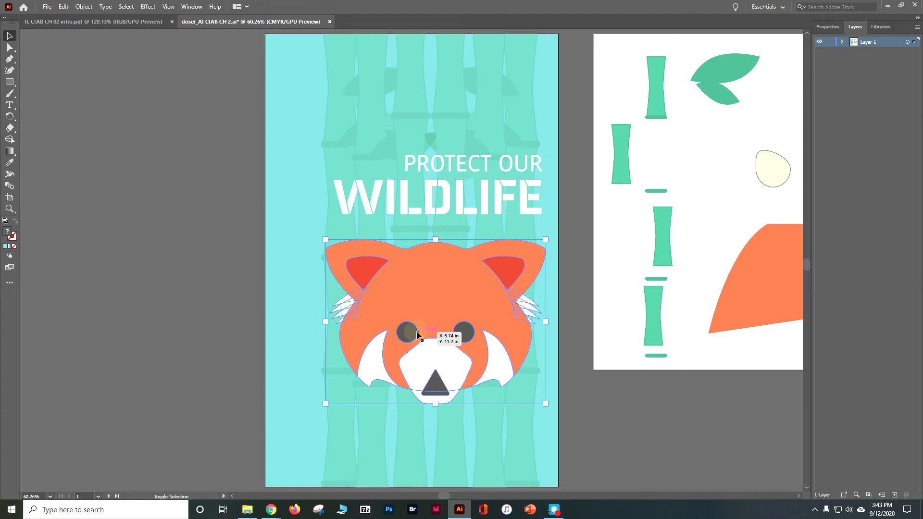
shift+click(473, 331)
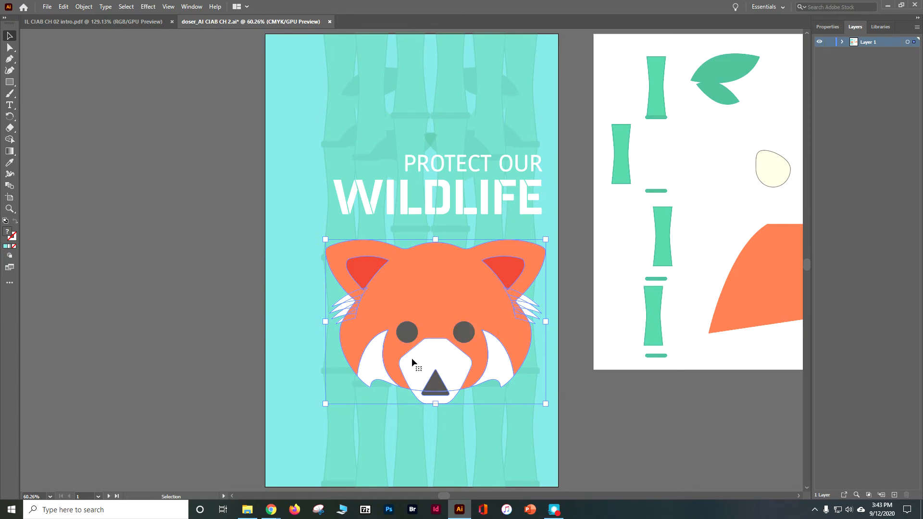
shift+click(471, 337)
click(83, 7)
mouse_move(126, 95)
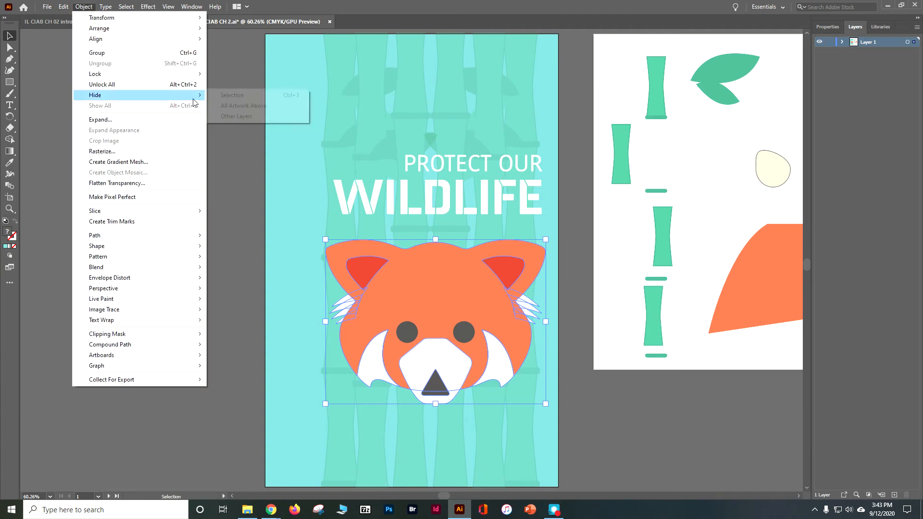
click(232, 95)
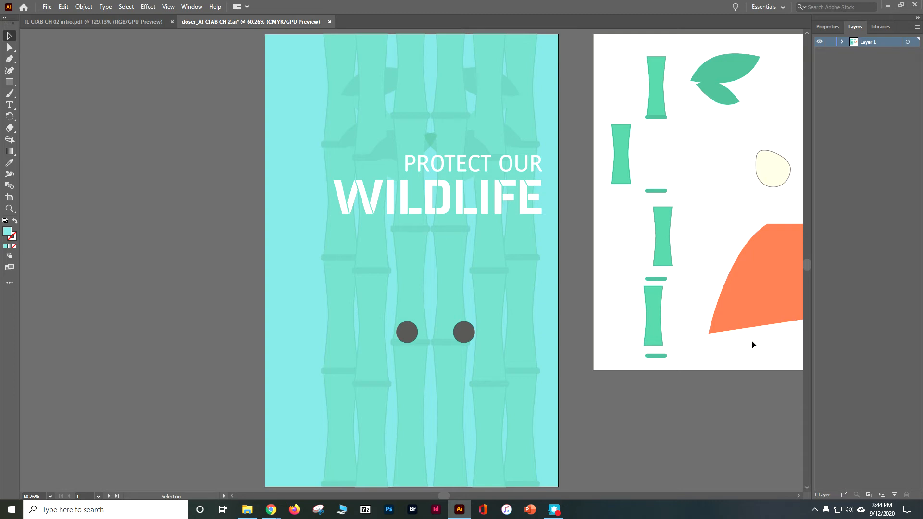
- Fill both eye circles on the poster with a dark blue swatch and deselect them
click(412, 336)
shift+click(464, 334)
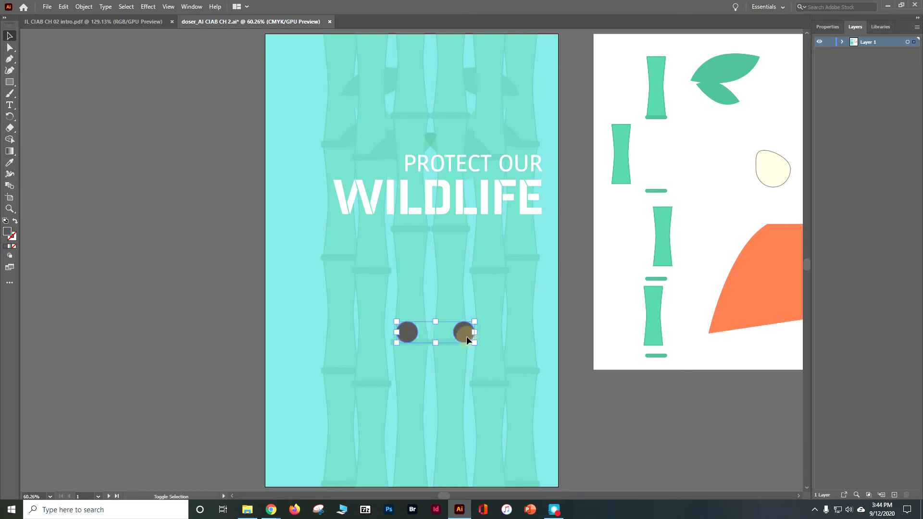
click(818, 25)
click(811, 133)
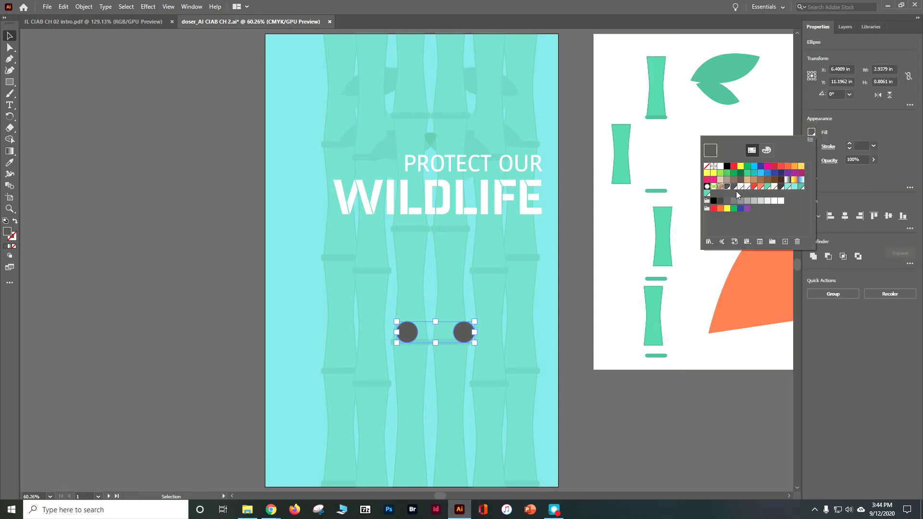
click(721, 173)
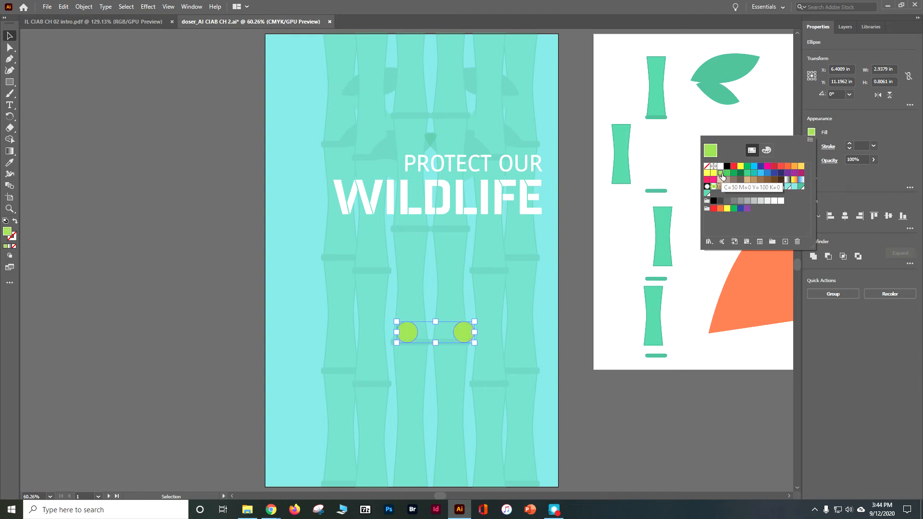
click(760, 166)
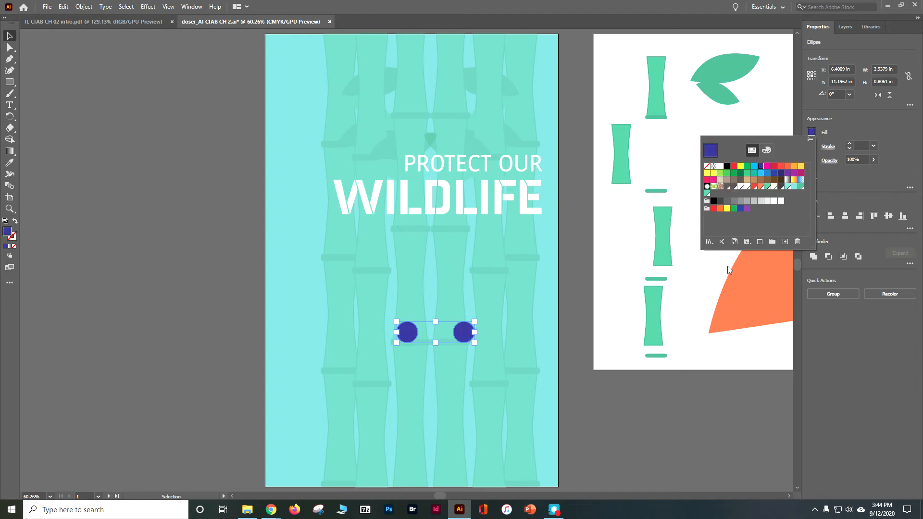
click(775, 172)
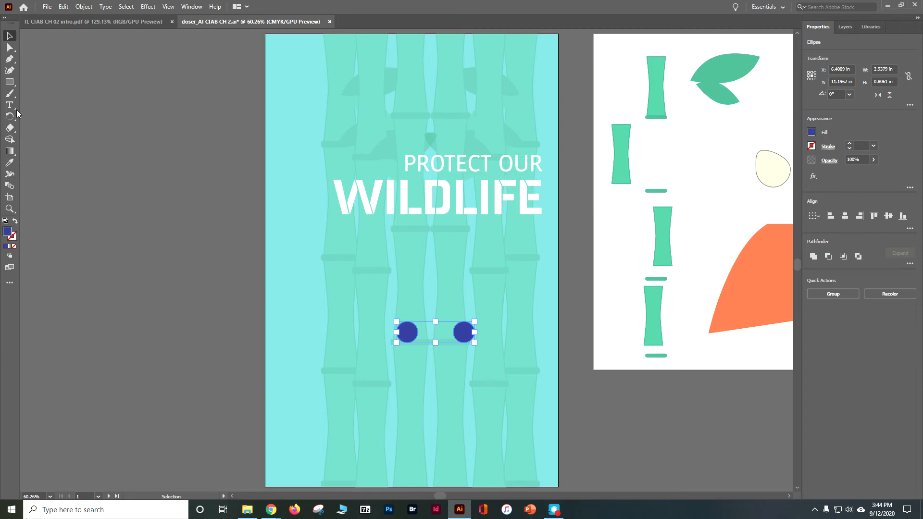
click(102, 105)
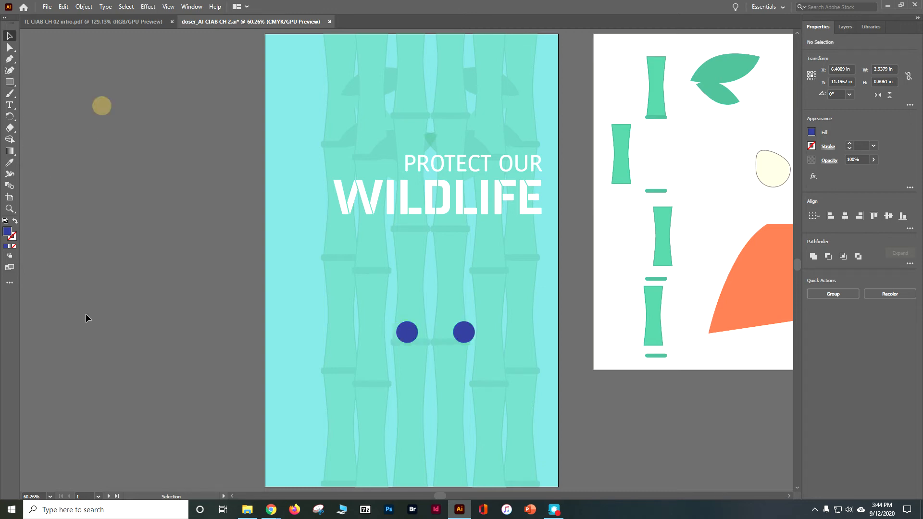
- Select all the bamboo stalks and joint bars on artboard 2, and select everything with the same stroke color
click(110, 496)
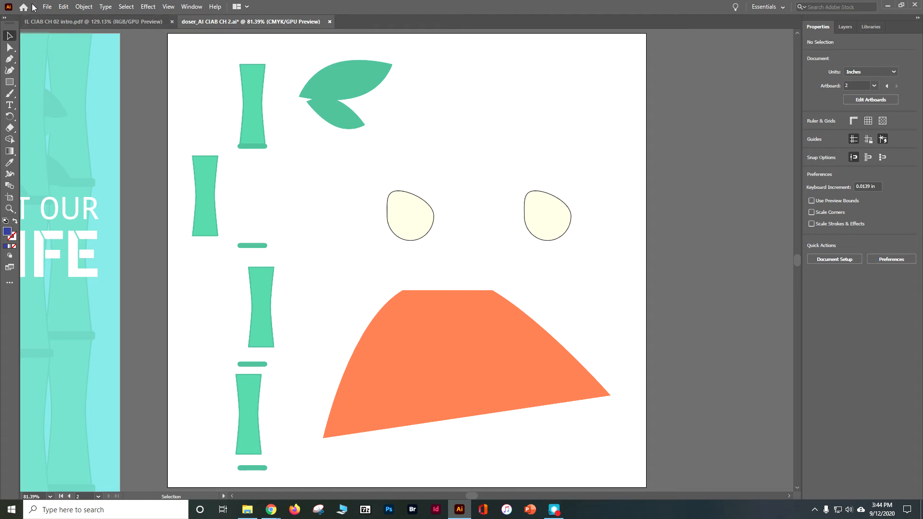
drag(173, 123, 294, 473)
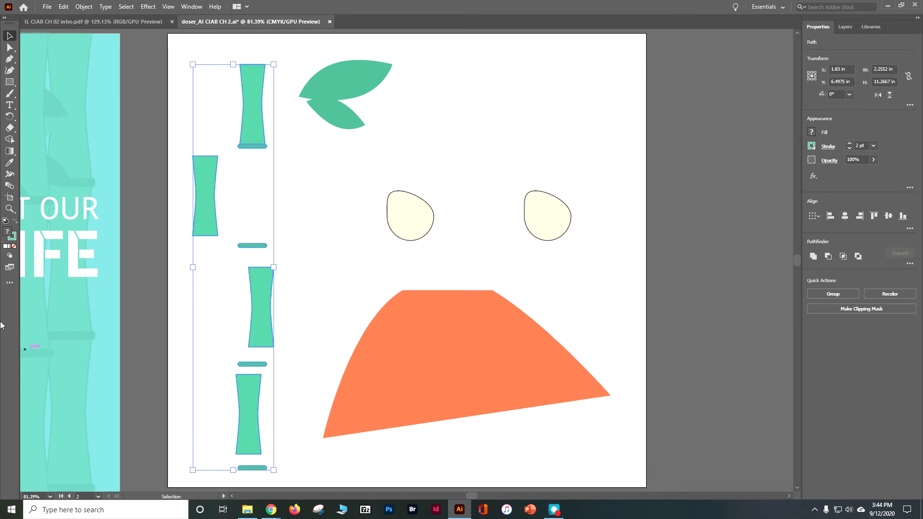
click(124, 7)
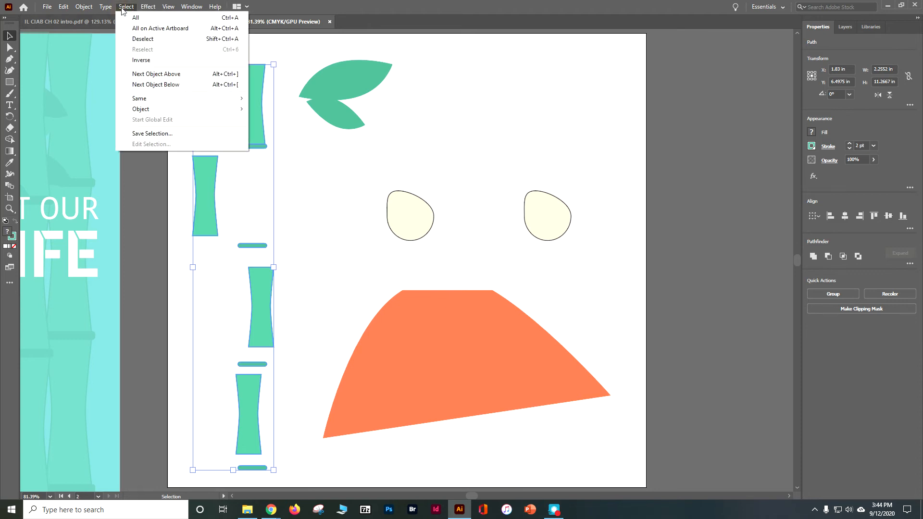
mouse_move(145, 98)
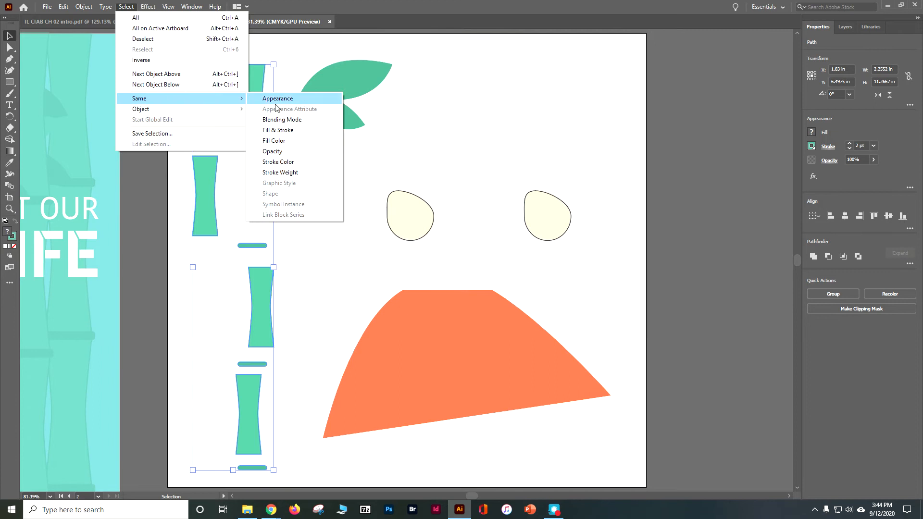
click(309, 162)
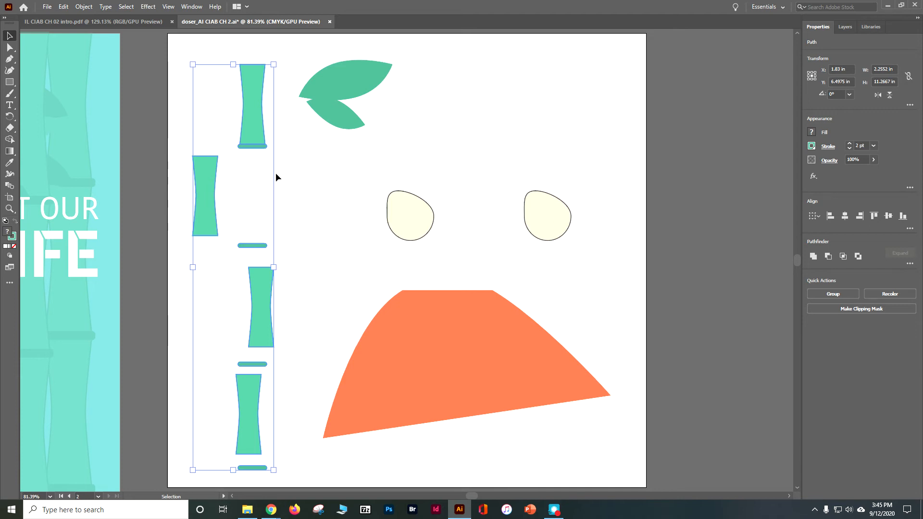
- Save the current selection of bamboo pieces under the name bamboo
click(126, 6)
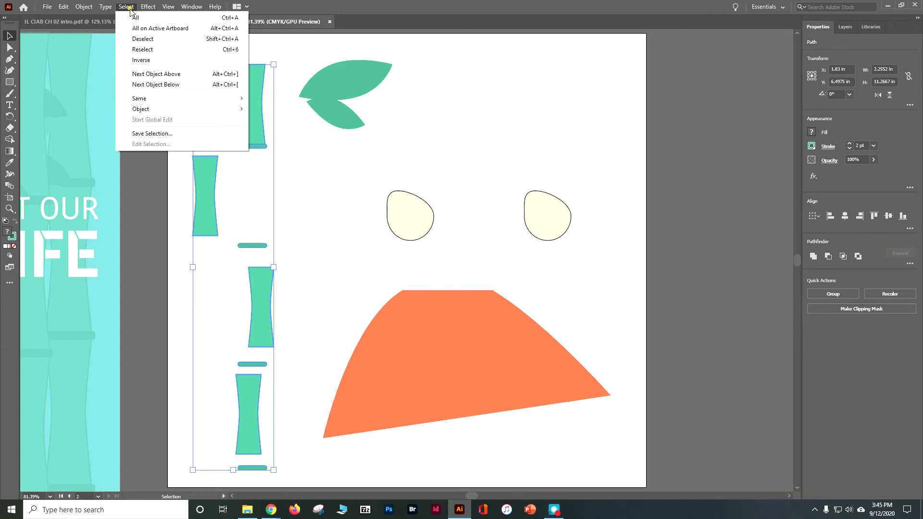
click(142, 133)
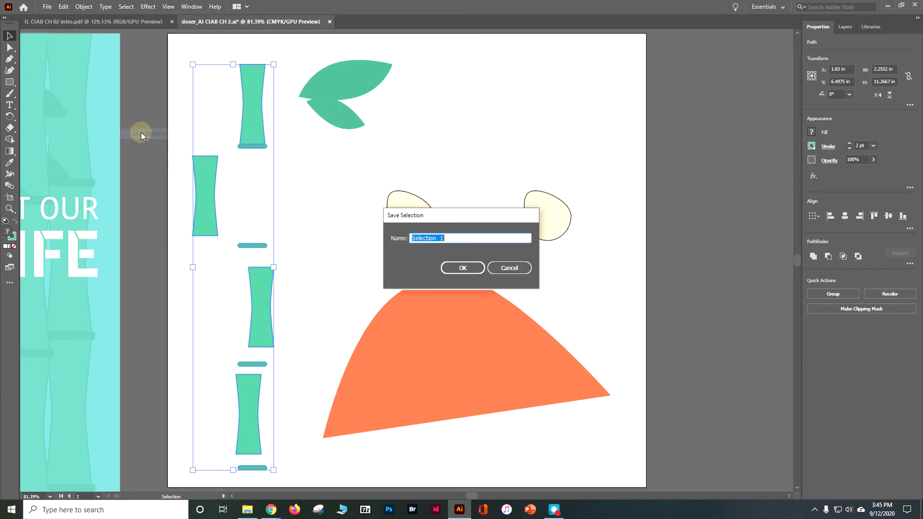
text(bamboo)
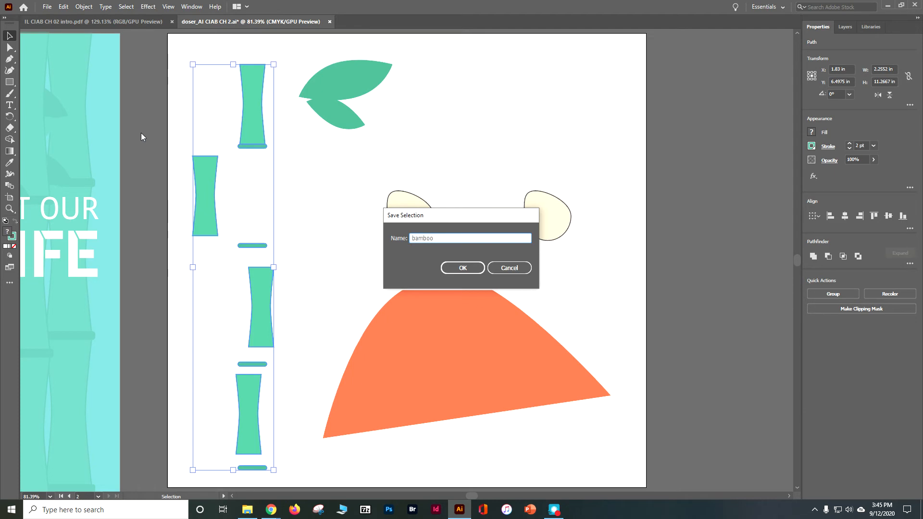
click(470, 269)
- Deselect the bamboo pieces, recall them with the saved bamboo selection, and clear the selection again
click(126, 7)
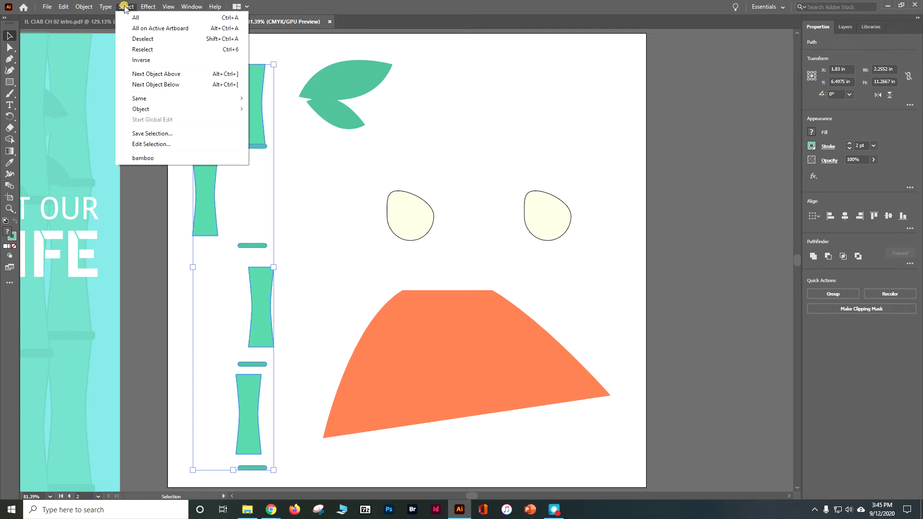
click(704, 163)
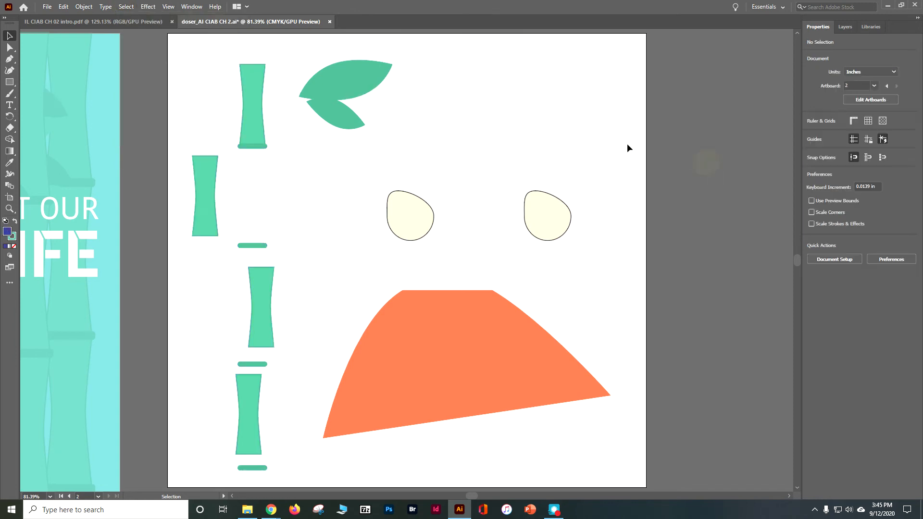
click(126, 7)
click(142, 158)
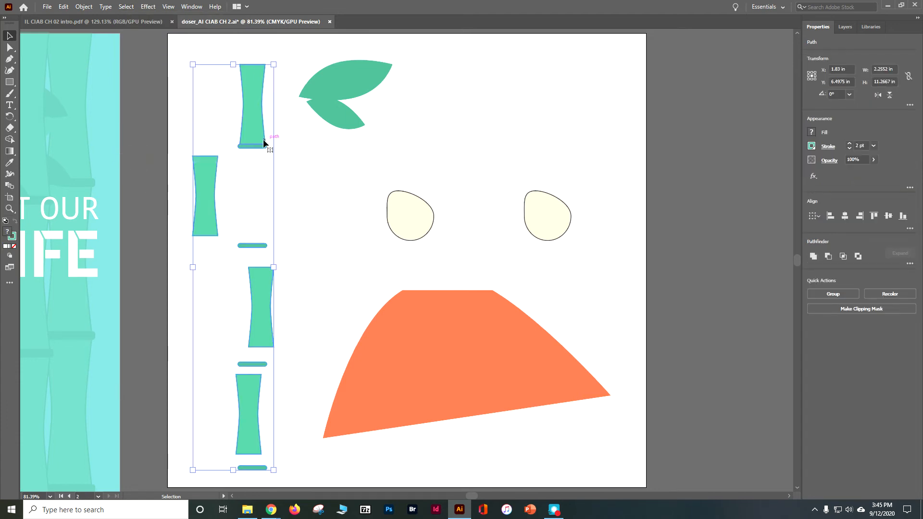
click(755, 176)
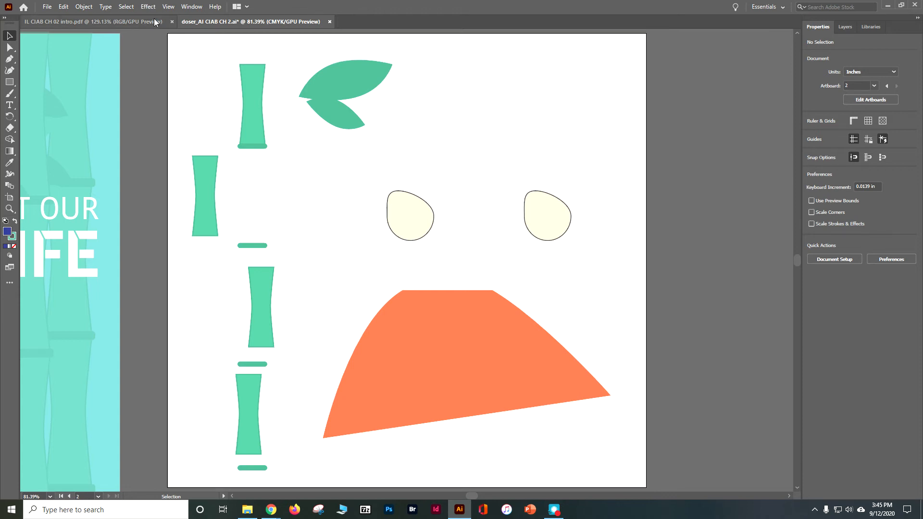
- Show all hidden objects and fit both artboards in the window
click(83, 6)
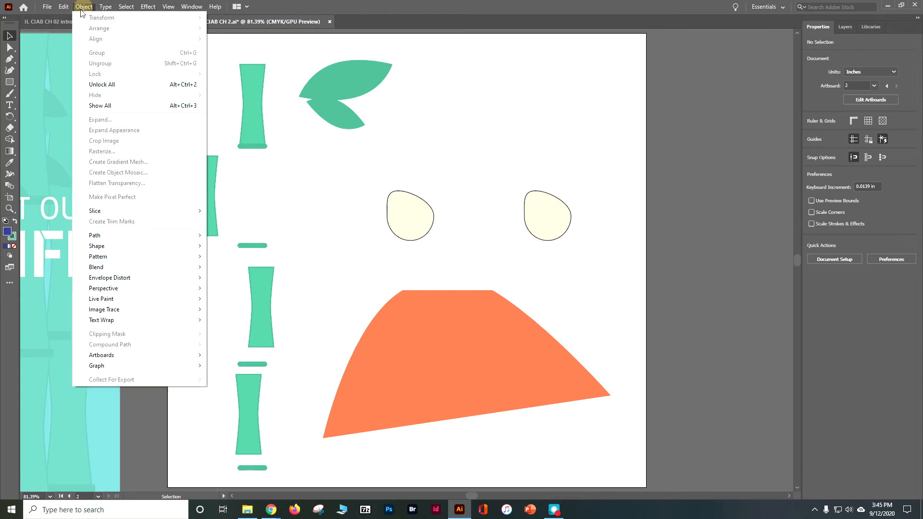
click(107, 103)
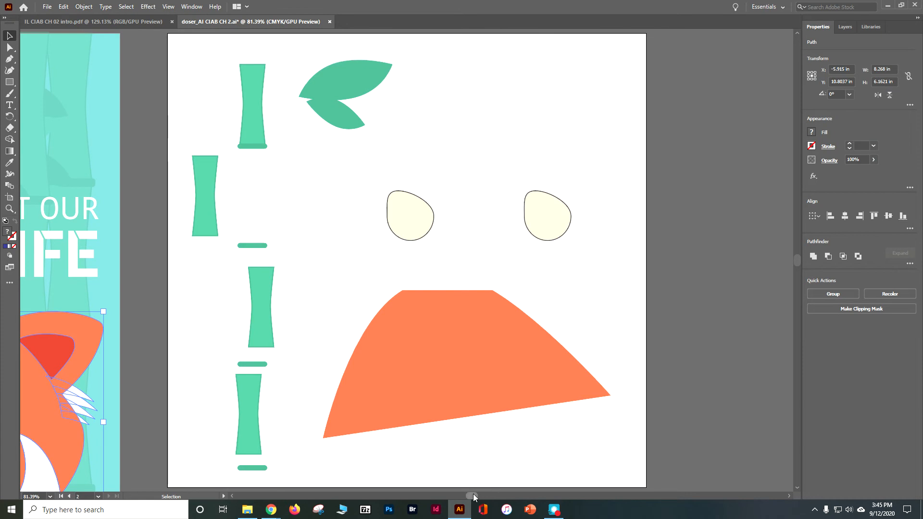
click(170, 8)
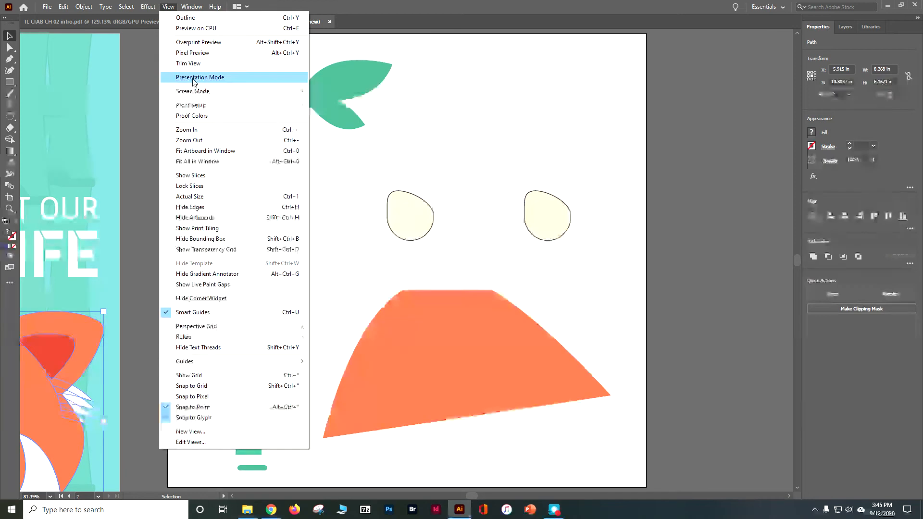
click(203, 152)
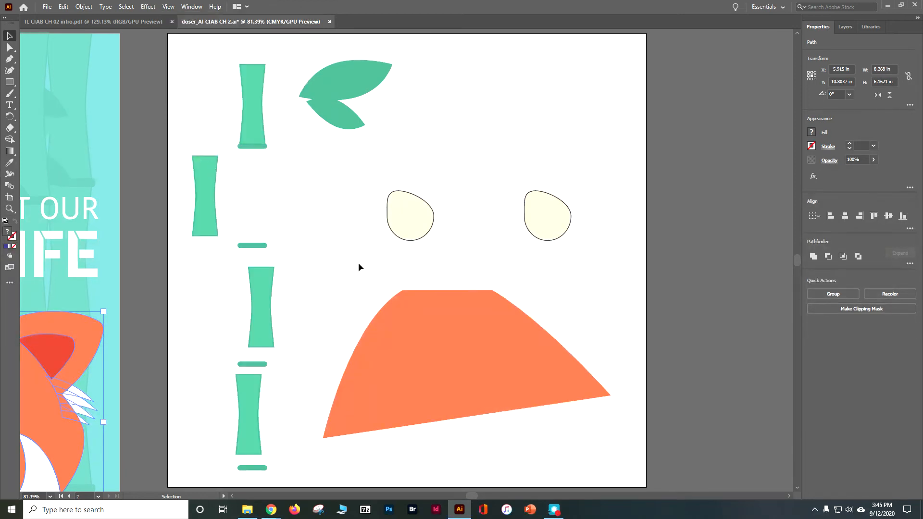
click(168, 7)
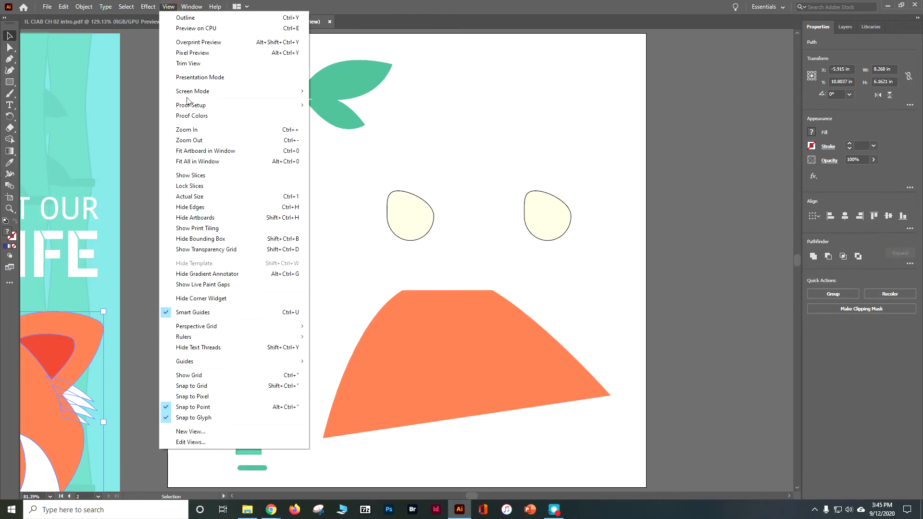
click(207, 162)
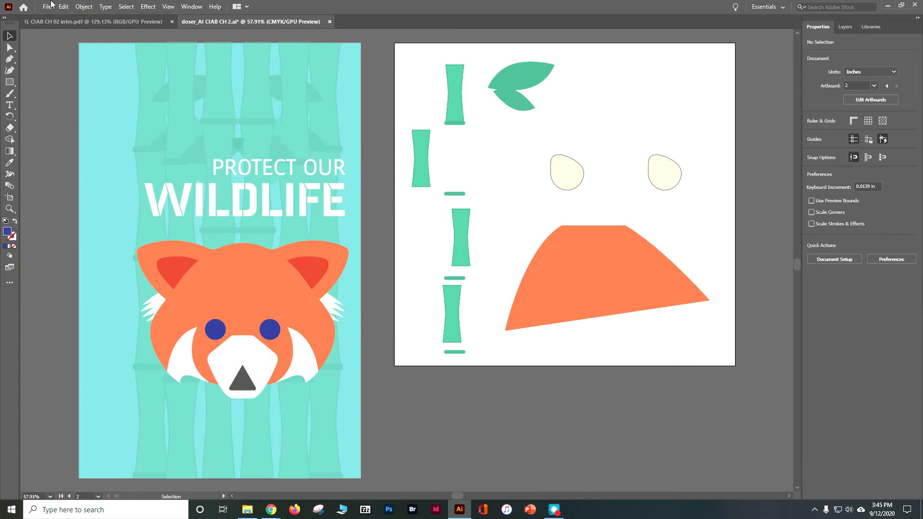
- Switch the document to outline view and select both eye circles on the red panda's face
click(168, 10)
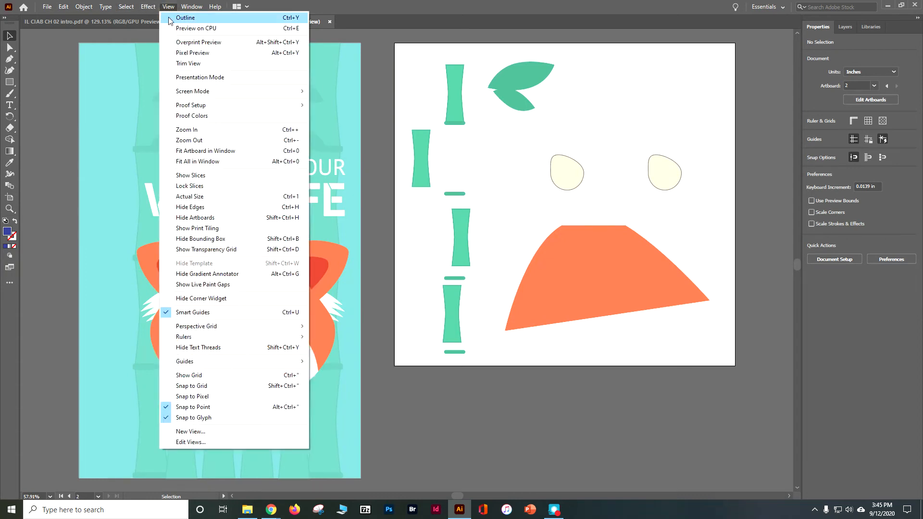
click(174, 18)
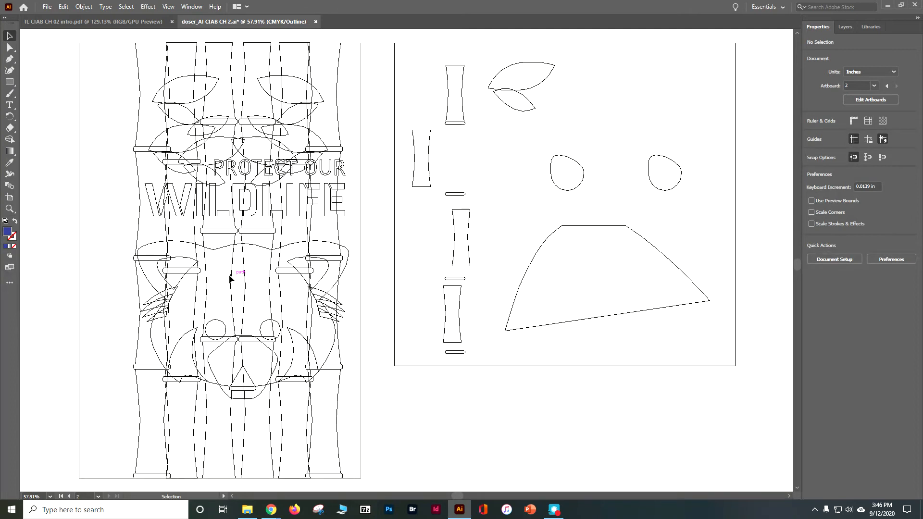
click(225, 326)
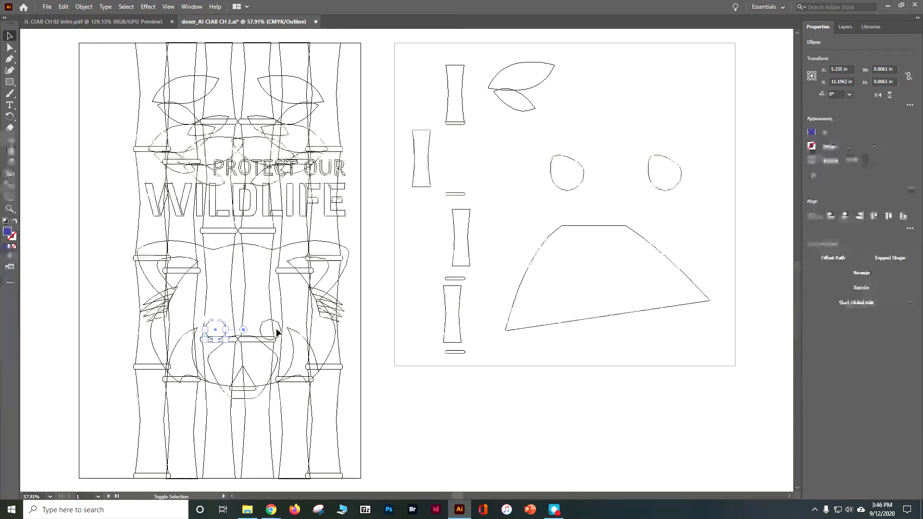
shift+click(279, 325)
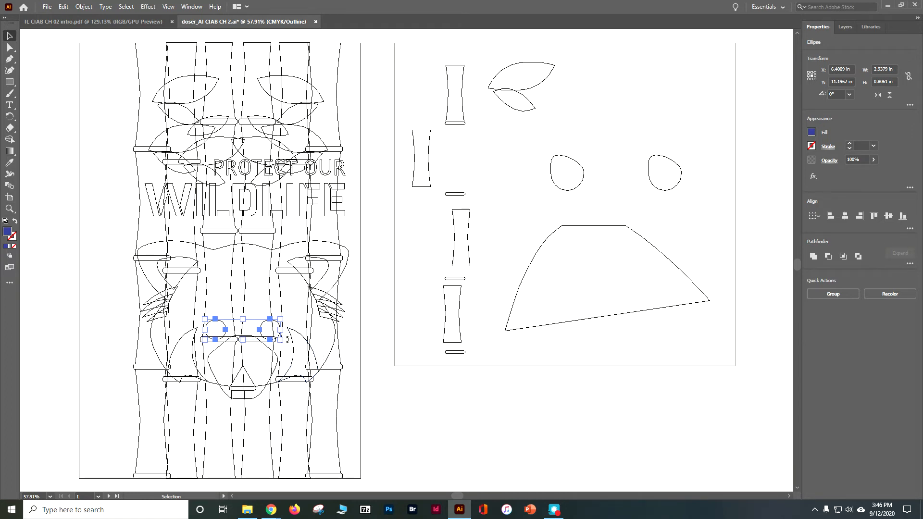
click(265, 331)
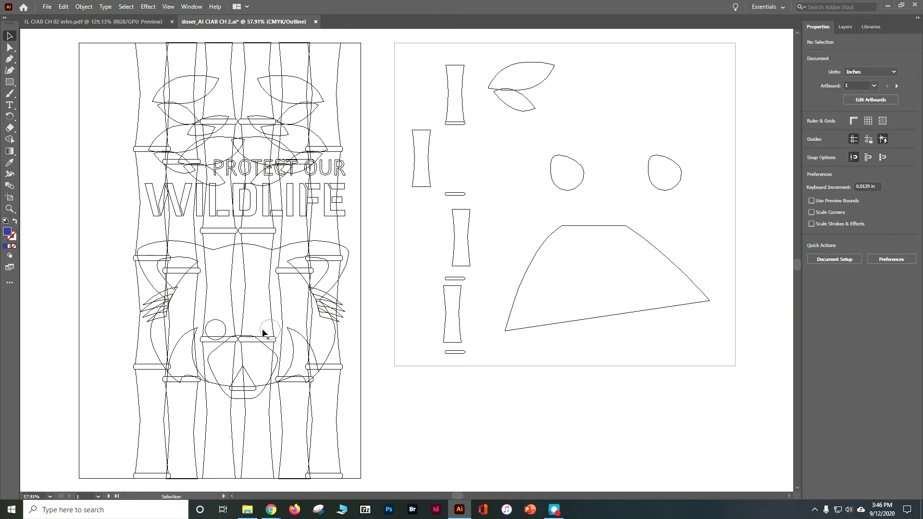
shift+click(207, 332)
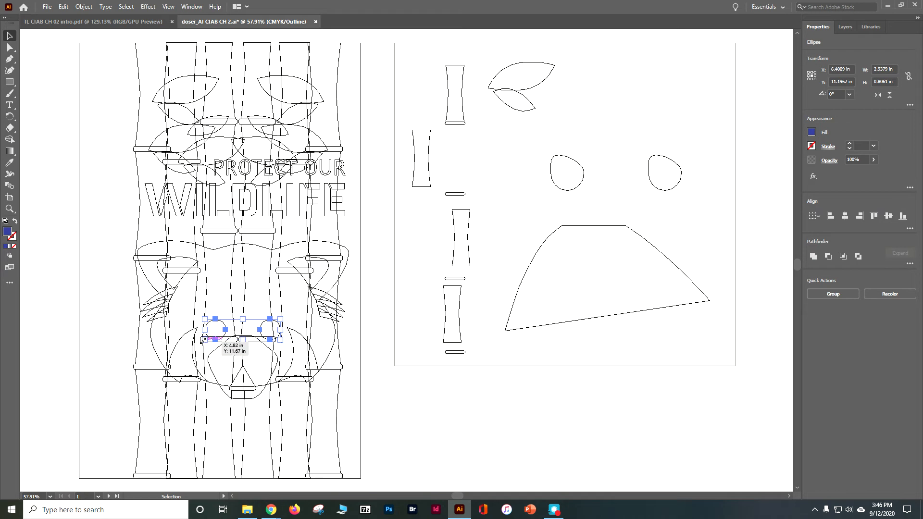
- Nudge the two selected eye circles slightly down and a touch to the left
key(Left)
key(Left)
key(Left)
key(Right)
key(Right)
key(Right)
key(Right)
key(Right)
key(Right)
key(Right)
key(Right)
key(Down)
key(Down)
key(Down)
key(Down)
key(Down)
key(Down)
key(Down)
key(Down)
key(Down)
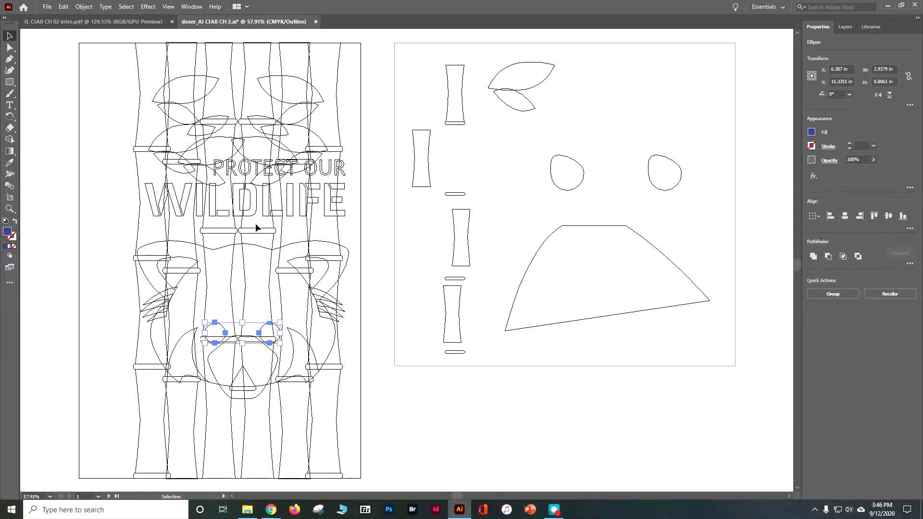
- Return the document to GPU preview and deselect the eye circles
click(168, 6)
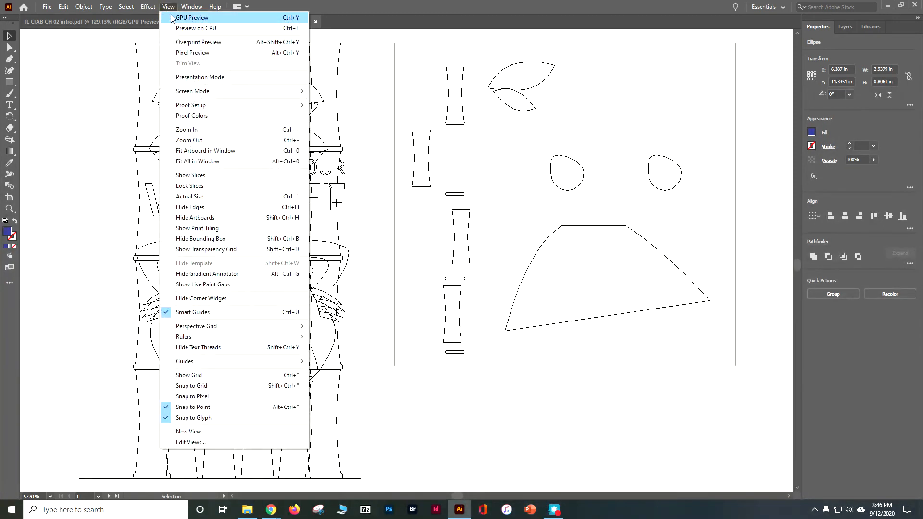
click(172, 18)
click(458, 397)
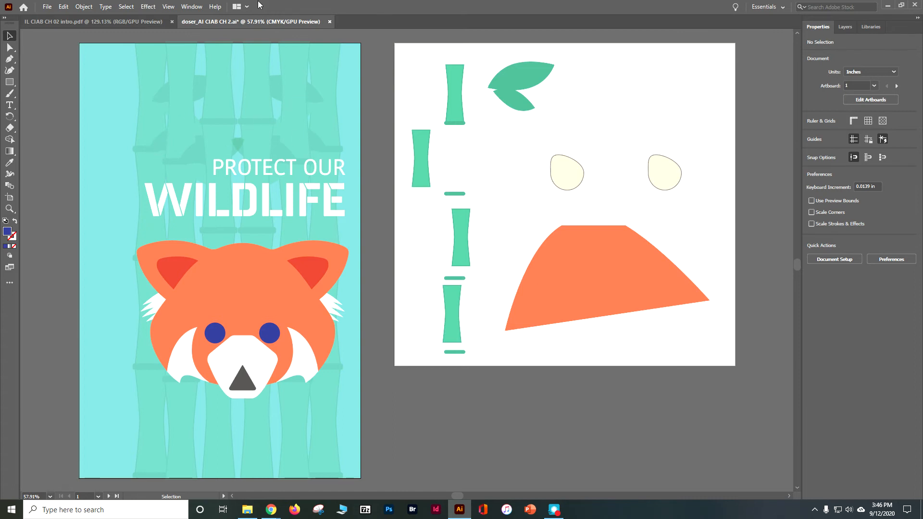
- Recall the saved bamboo selection and go to artboard 2
click(126, 6)
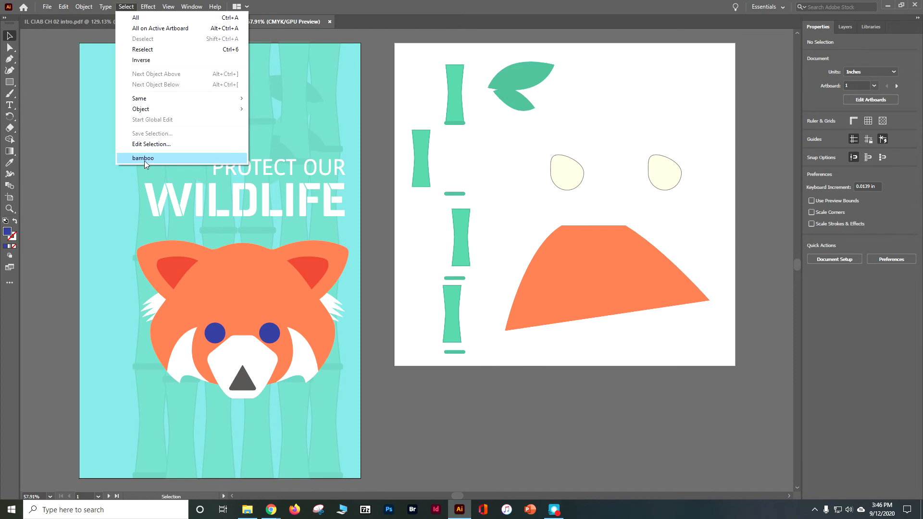
click(143, 161)
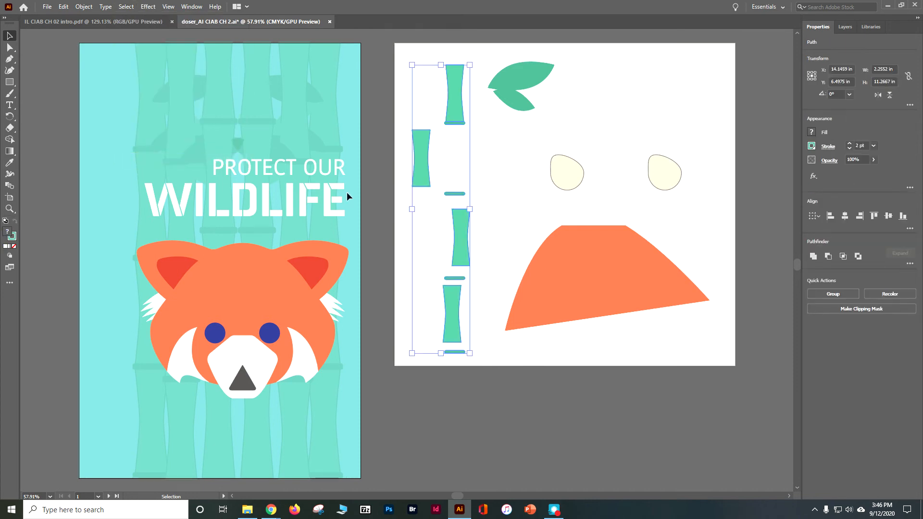
click(108, 496)
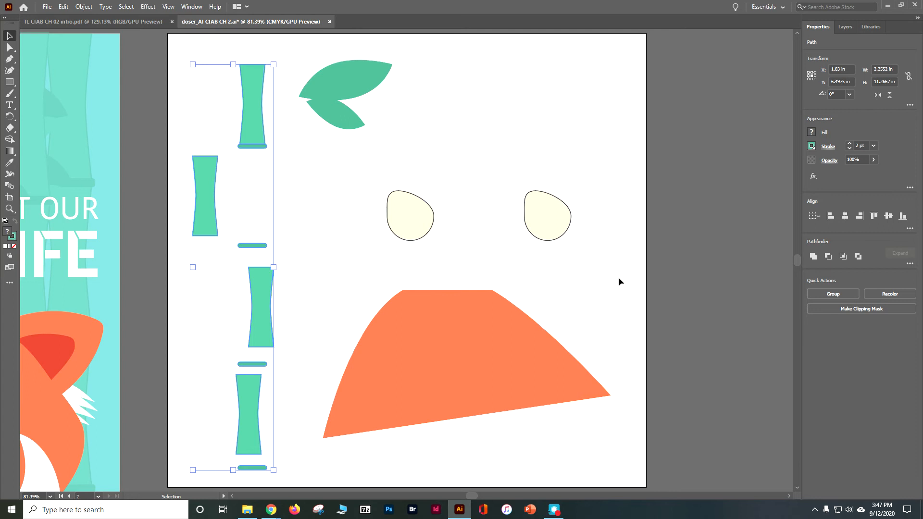
- Try aligning the bamboo pieces on their horizontal centers without a key object, and undo the alignment
click(844, 216)
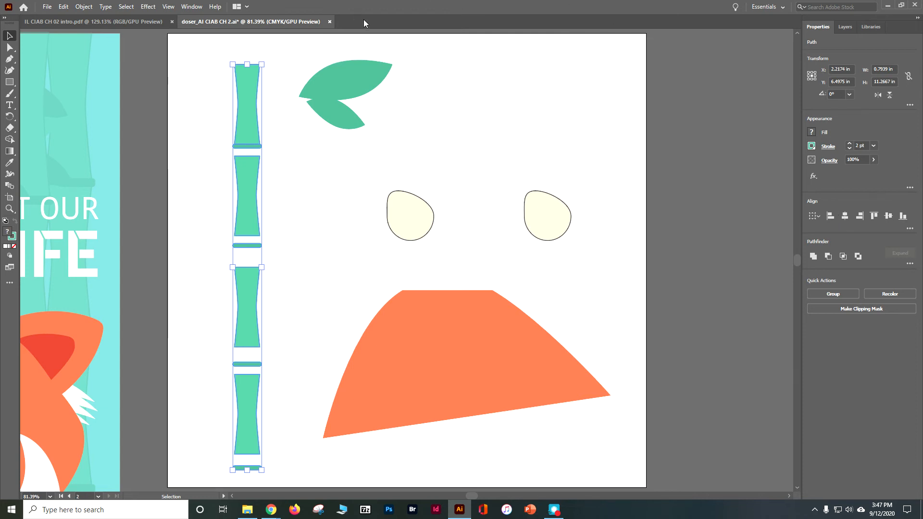
click(63, 7)
click(75, 19)
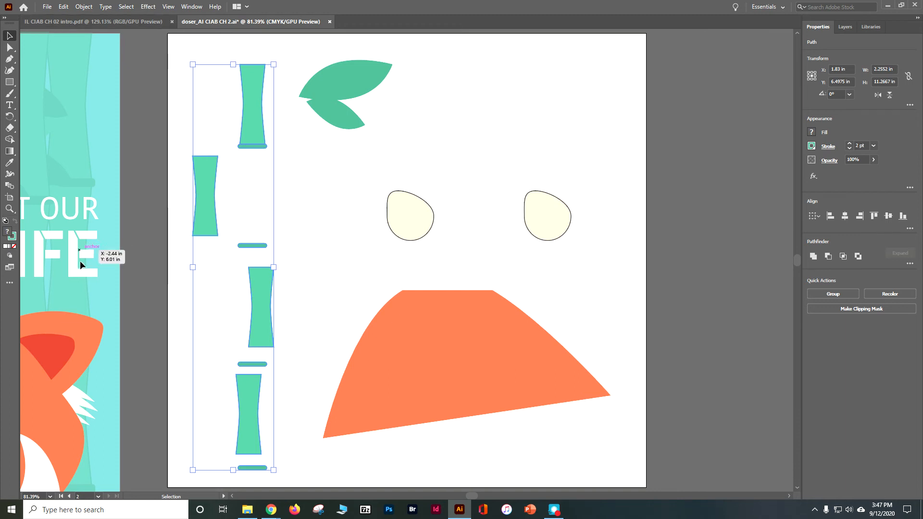
- Try aligning the bamboo pieces on their horizontal centers with the second stalk as key object and without one, undoing both alignments
click(213, 169)
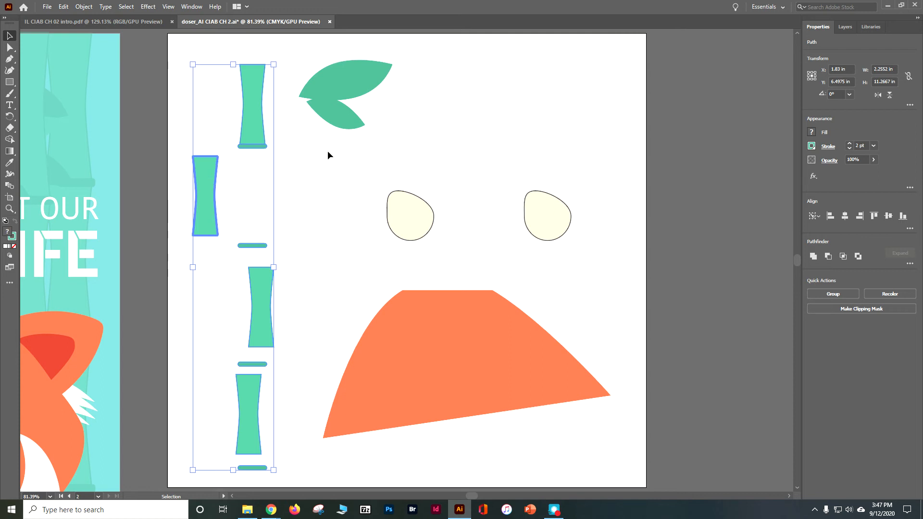
click(845, 217)
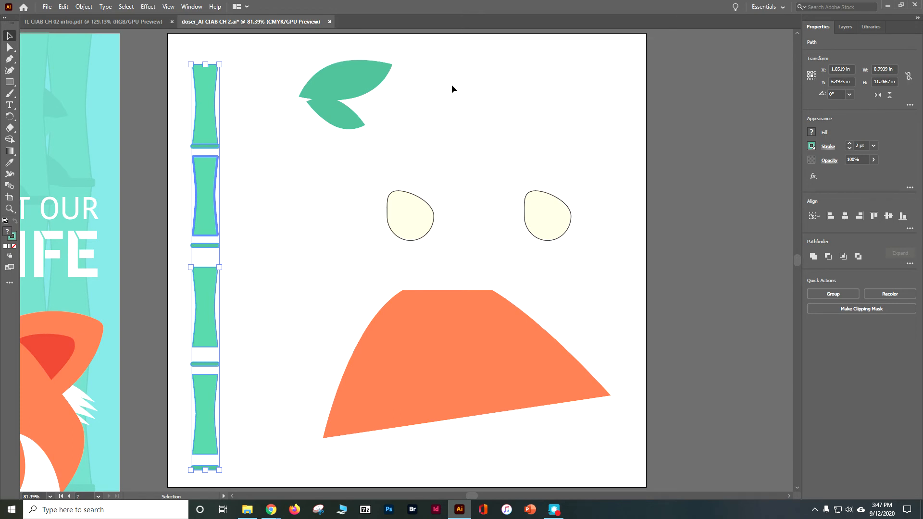
click(249, 127)
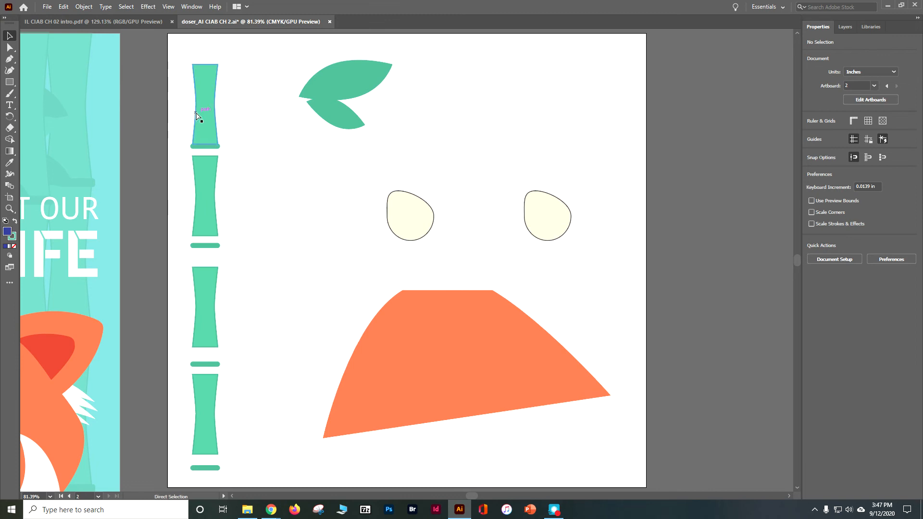
key(ctrl+z)
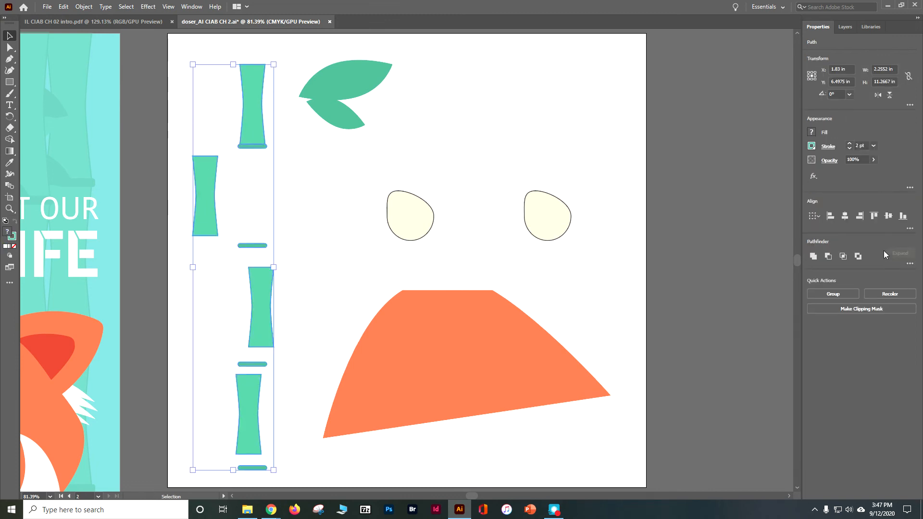
click(845, 217)
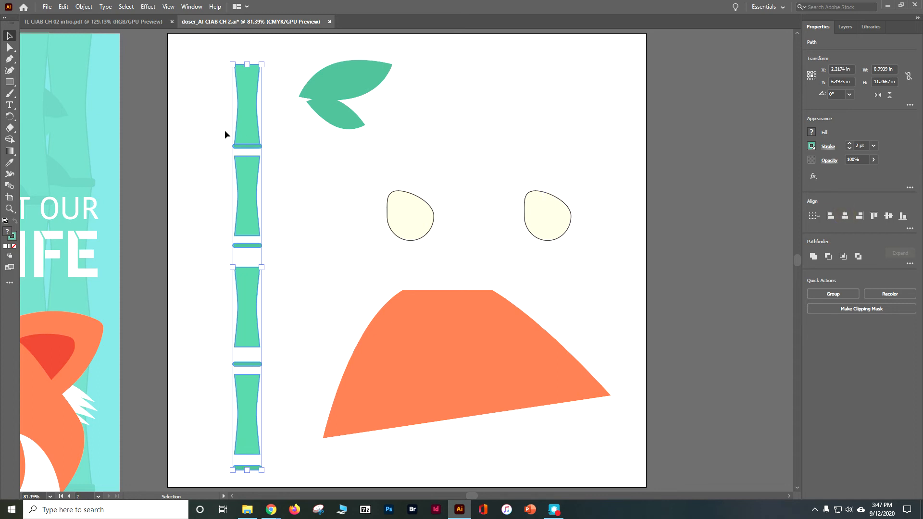
key(ctrl+z)
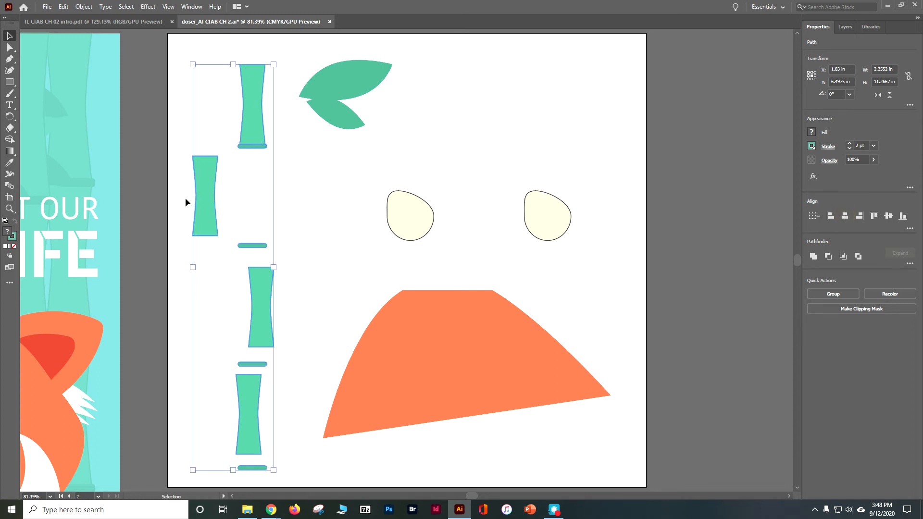
- Align the bamboo pieces' horizontal centers to the second stalk as key object, and clear the key object
click(845, 216)
click(198, 170)
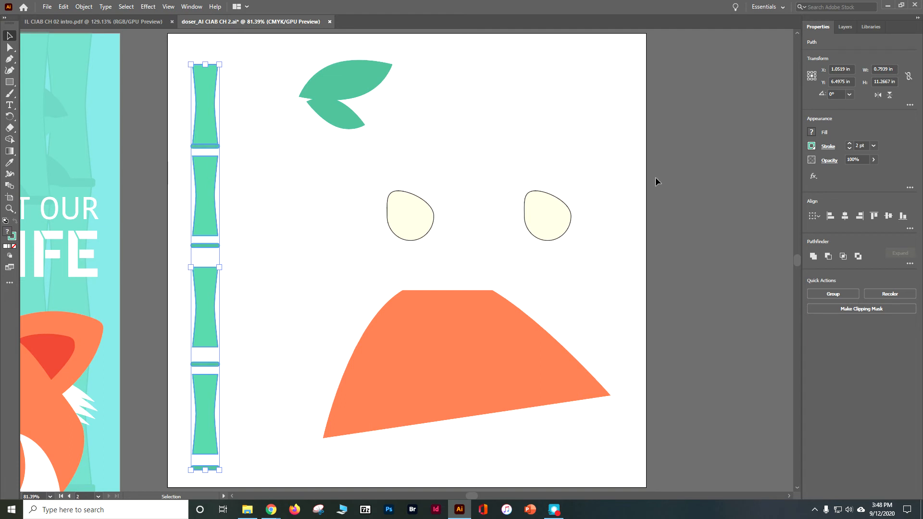
- Try distributing the bamboo pieces by their vertical centers, and undo the distribution
click(909, 230)
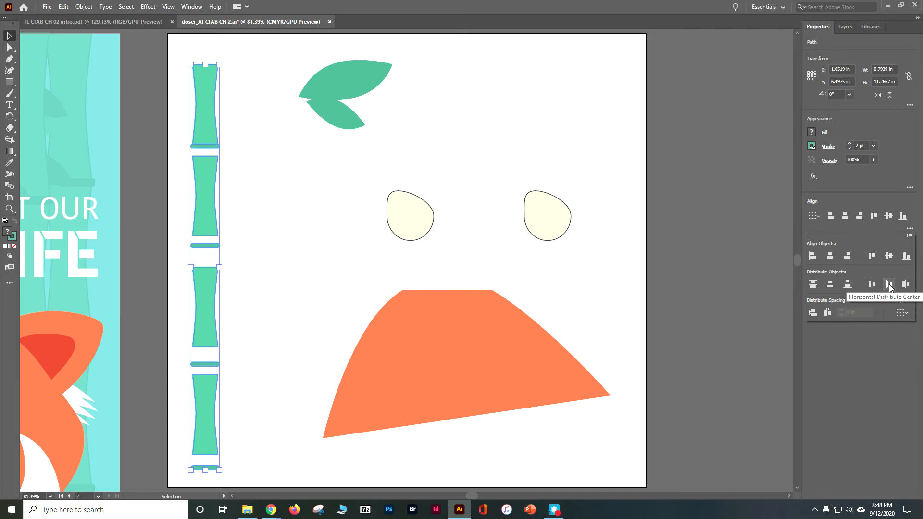
click(830, 284)
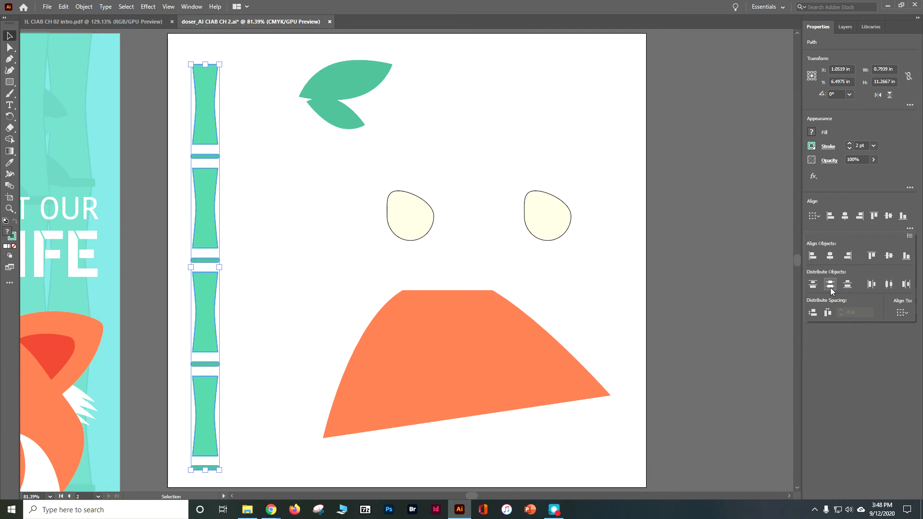
click(63, 8)
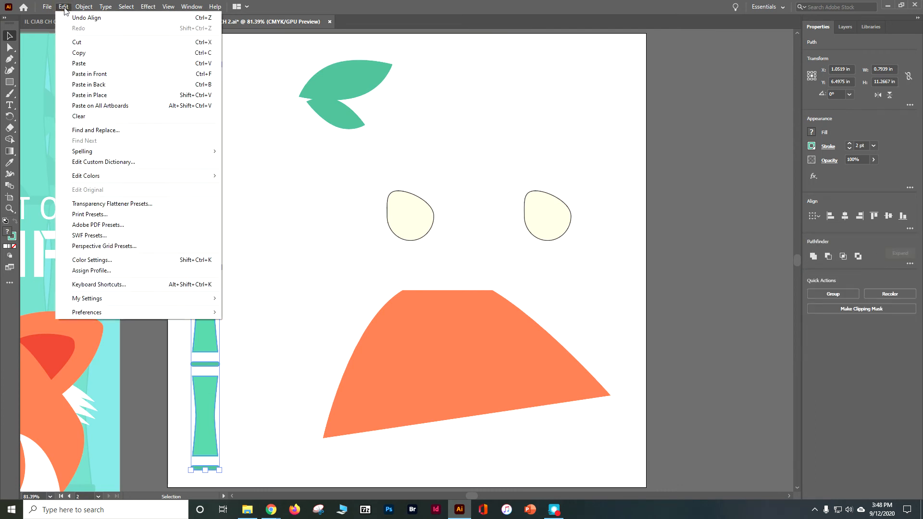
click(79, 17)
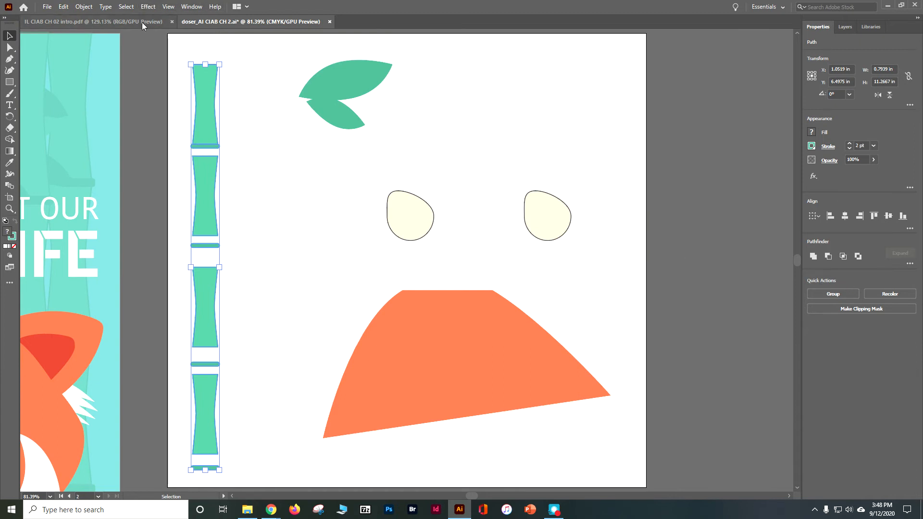
- Distribute the bamboo pieces vertically with 0 in spacing from the top stalk as key object, and switch to the Direct Selection tool
click(199, 99)
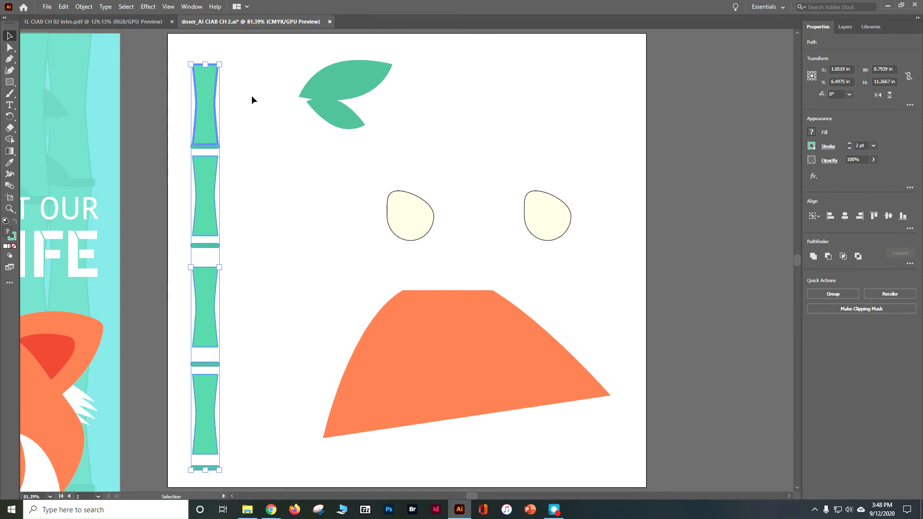
click(909, 228)
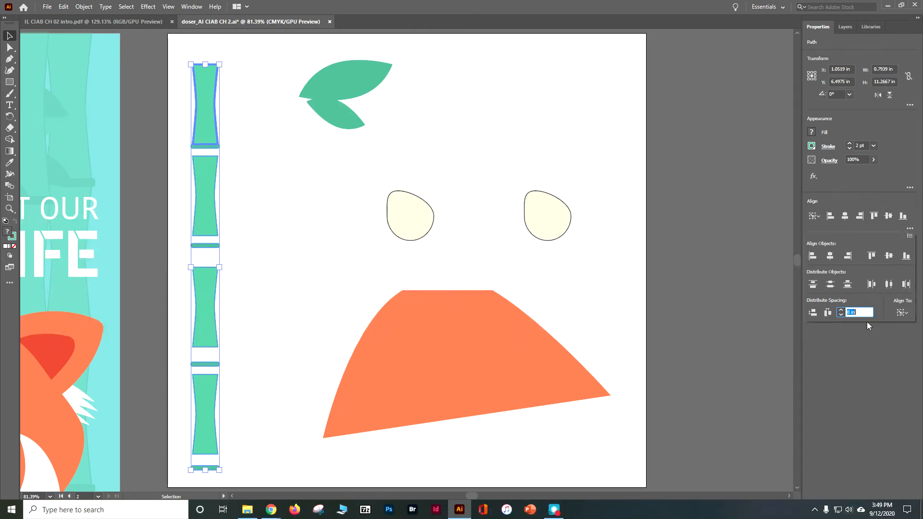
click(813, 312)
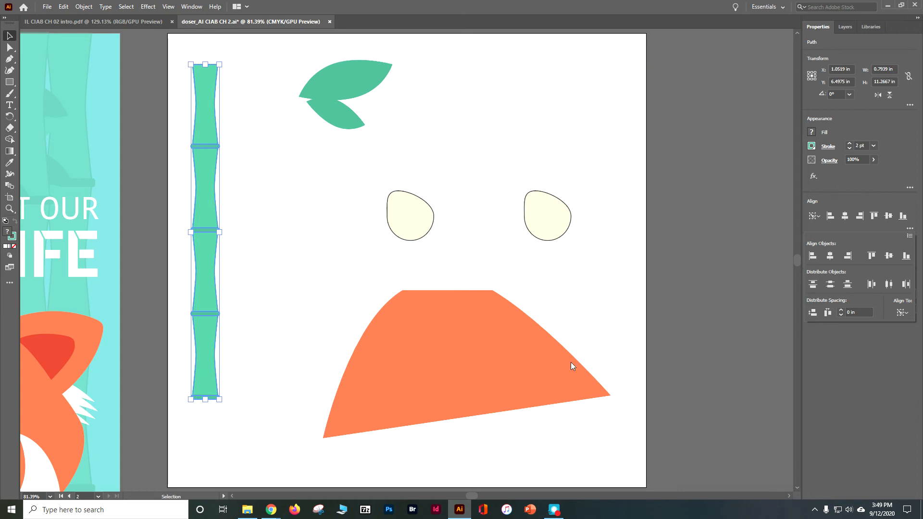
click(702, 335)
key(a)
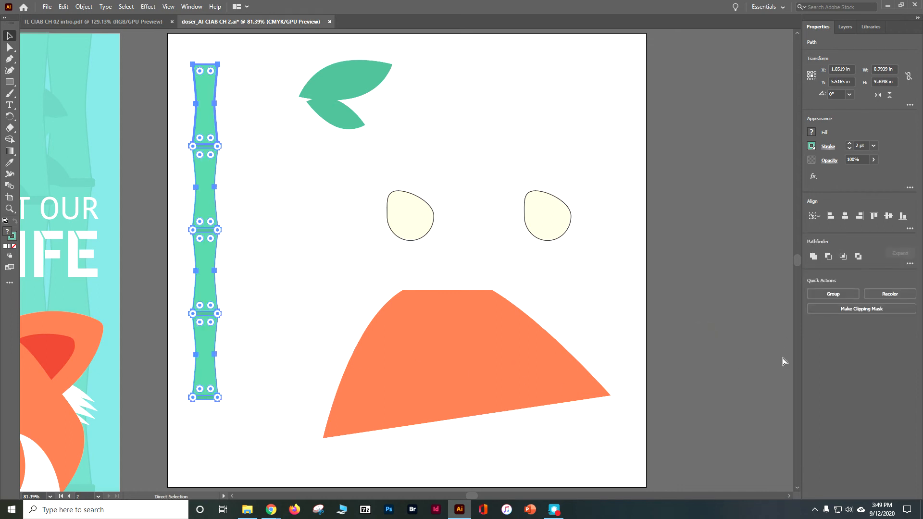
- Top-align the orange shape's lower-left anchor point to its lower-right anchor point so the base is level, and save the document
key(v)
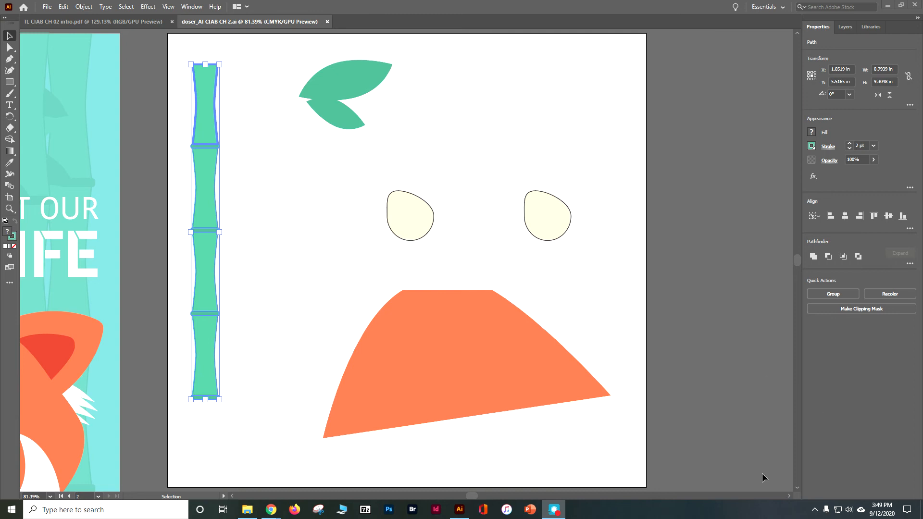
click(591, 388)
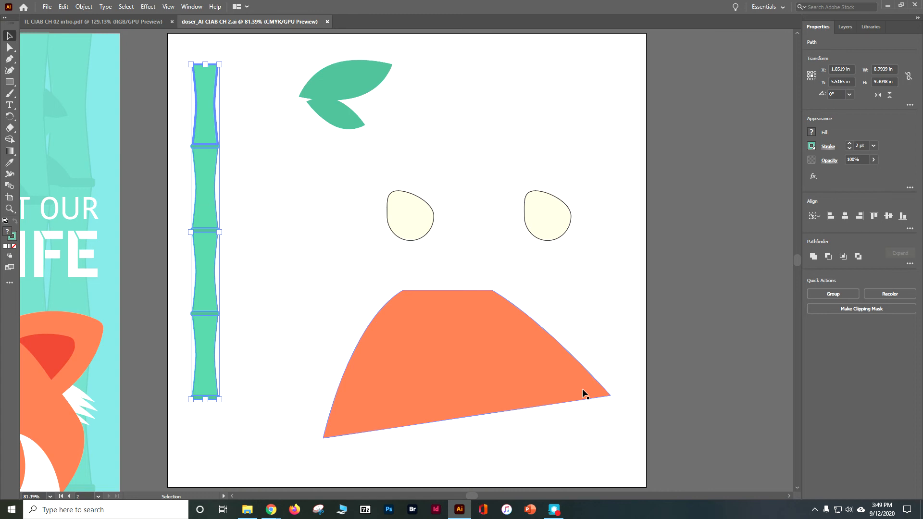
click(9, 47)
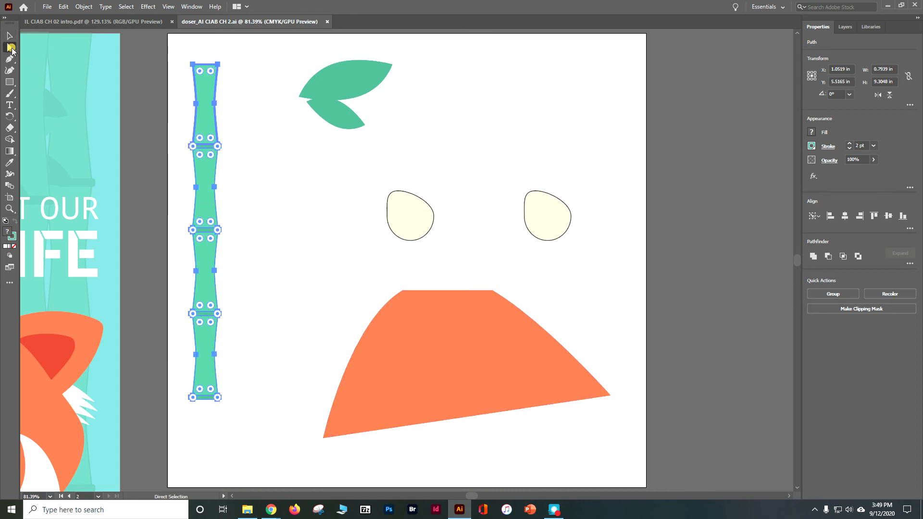
click(732, 258)
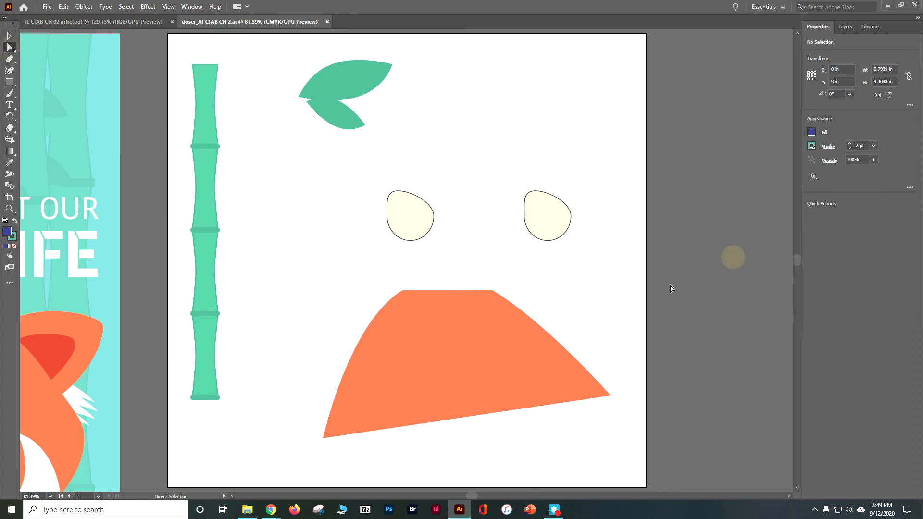
click(531, 338)
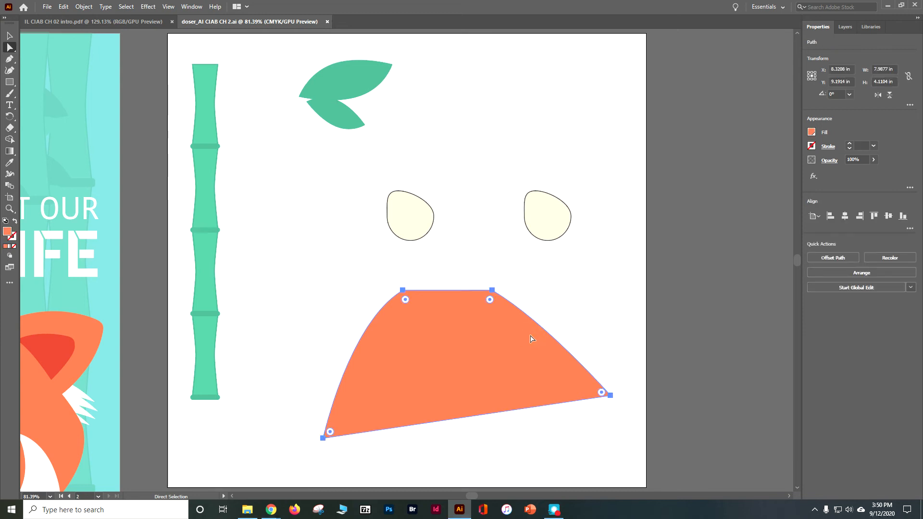
click(323, 438)
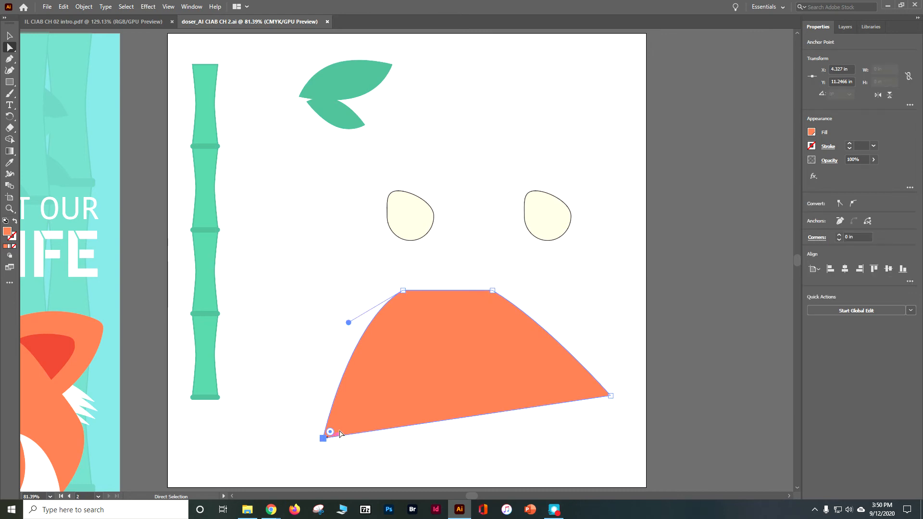
shift+click(611, 396)
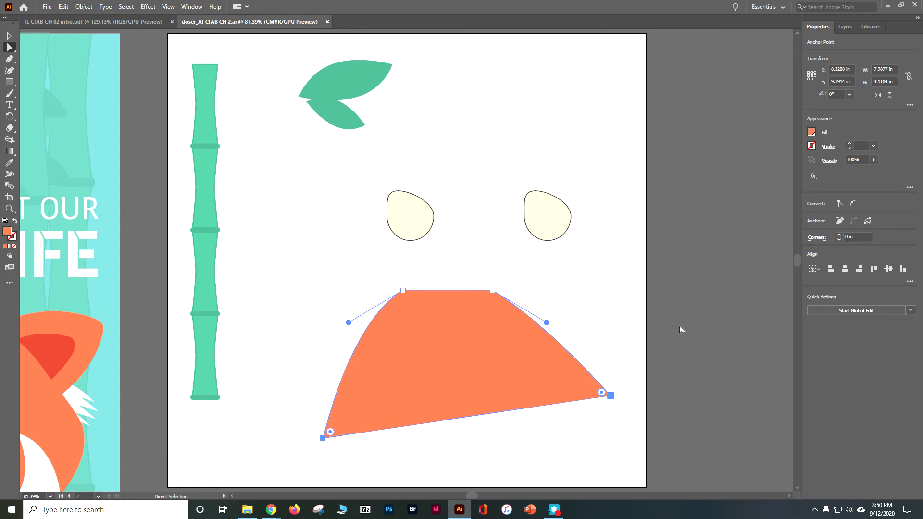
click(875, 268)
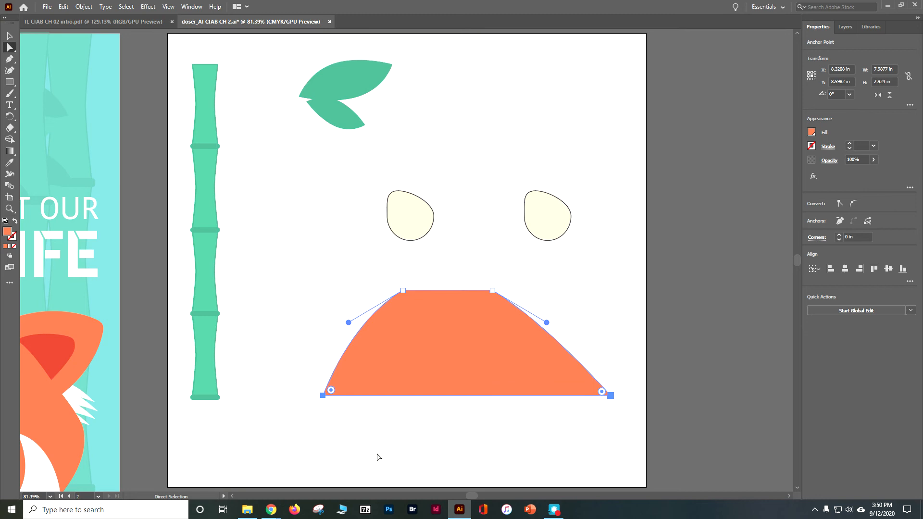
click(677, 234)
key(ctrl+s)
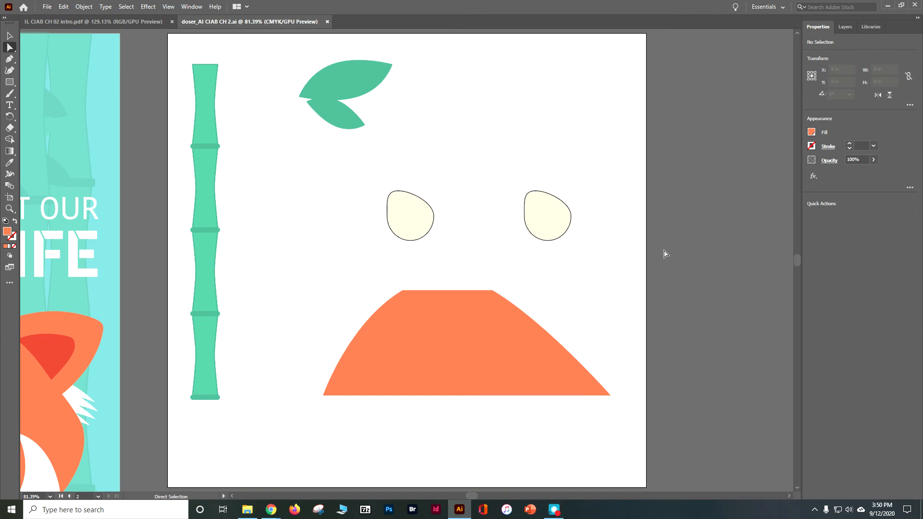
- Cut the orange body shape from artboard 2 and paste it onto the poster on artboard 1
click(10, 36)
click(393, 323)
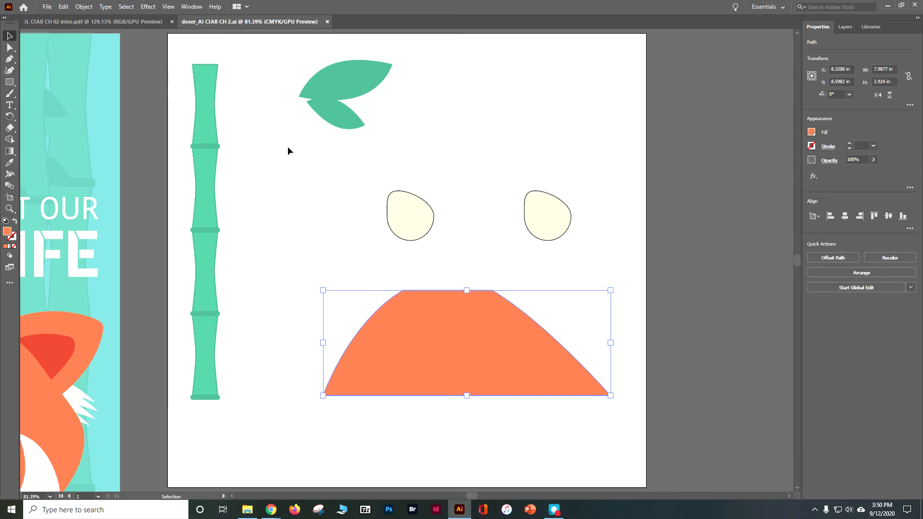
click(64, 7)
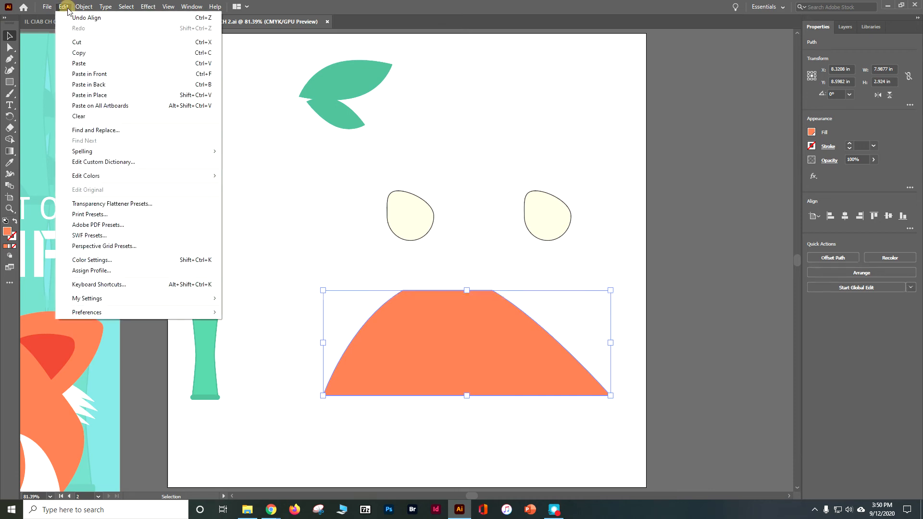
click(88, 43)
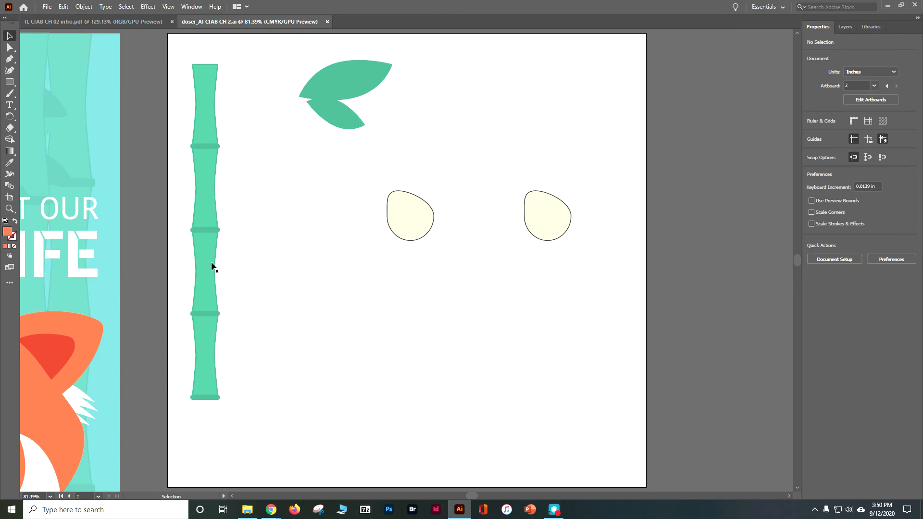
click(69, 497)
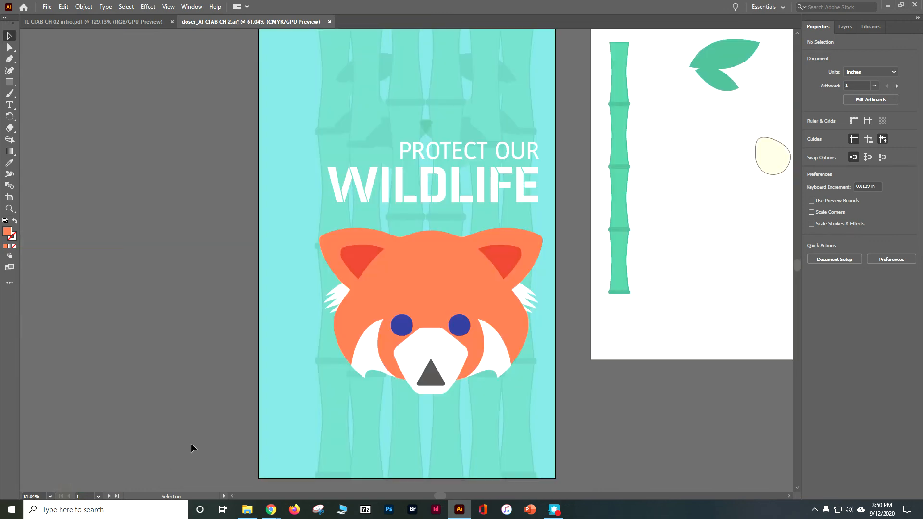
scroll(205, 415, down, 3)
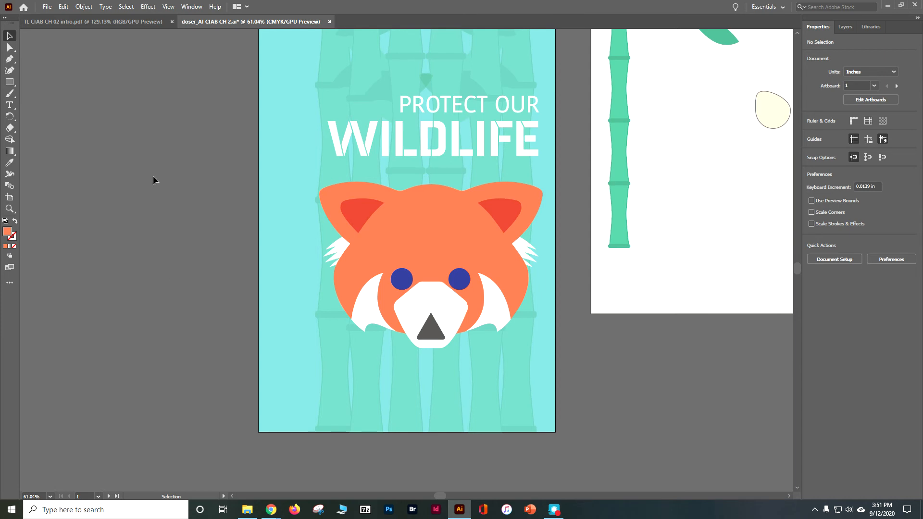
click(64, 7)
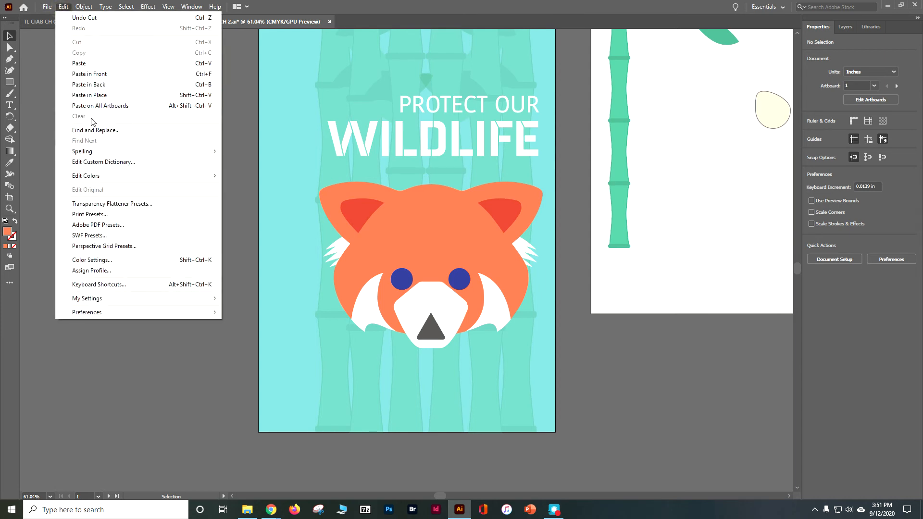
click(95, 66)
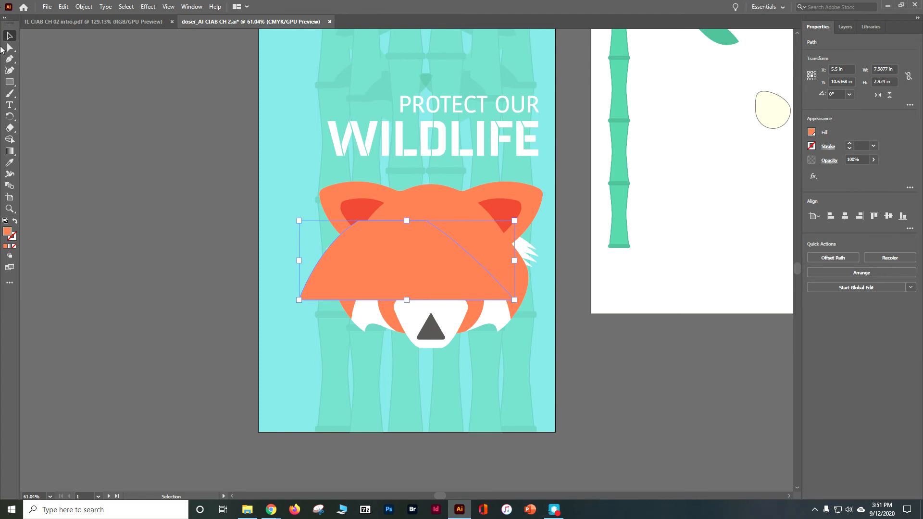
- Show the Align panel with its full options and set it to align to the artboard
click(184, 11)
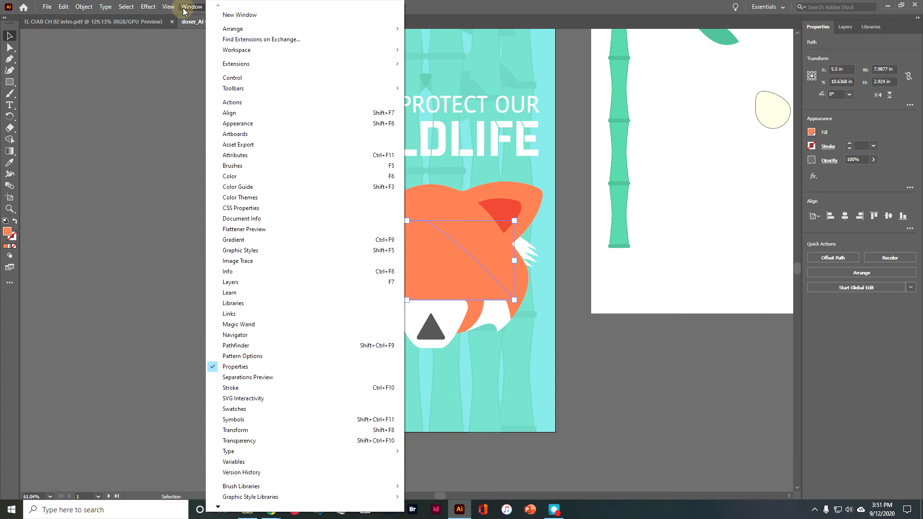
click(269, 113)
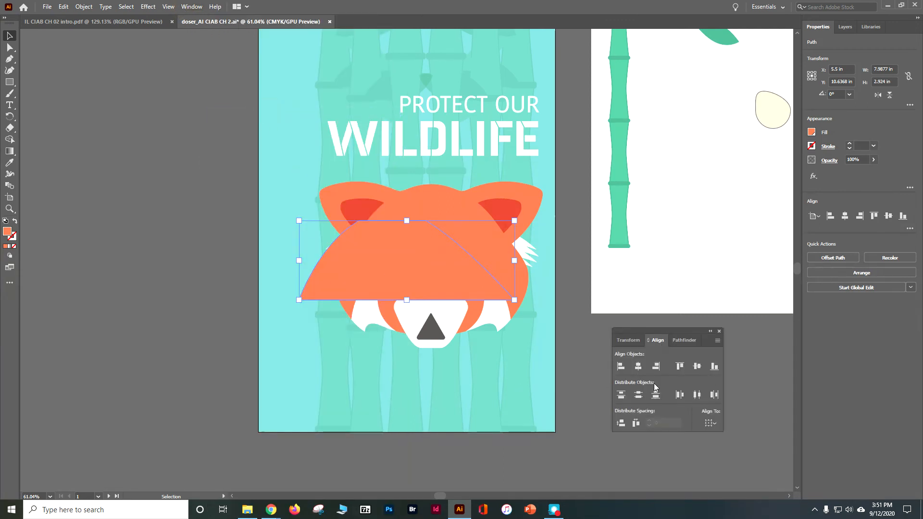
click(717, 340)
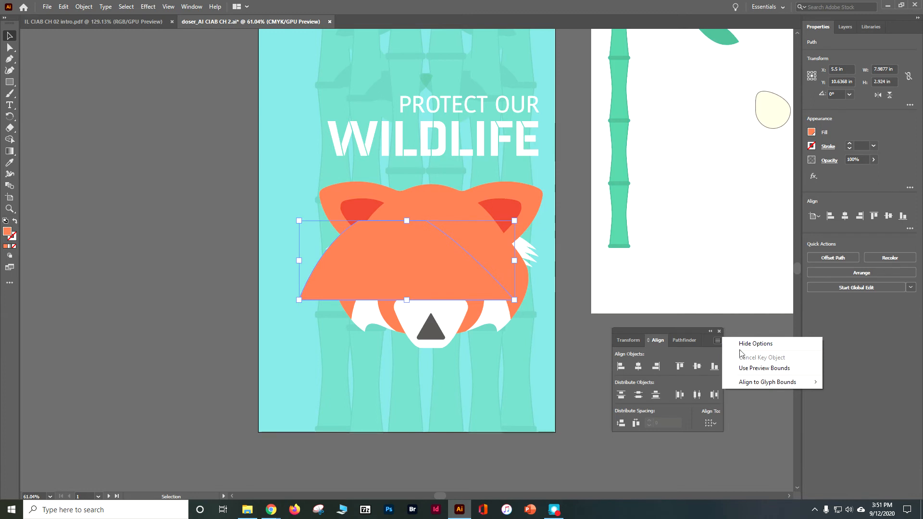
click(735, 345)
click(717, 340)
click(735, 344)
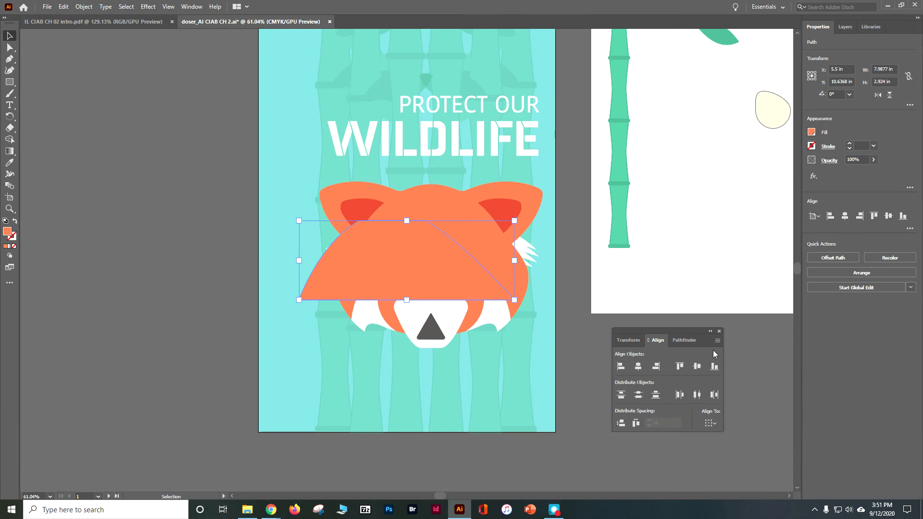
click(713, 425)
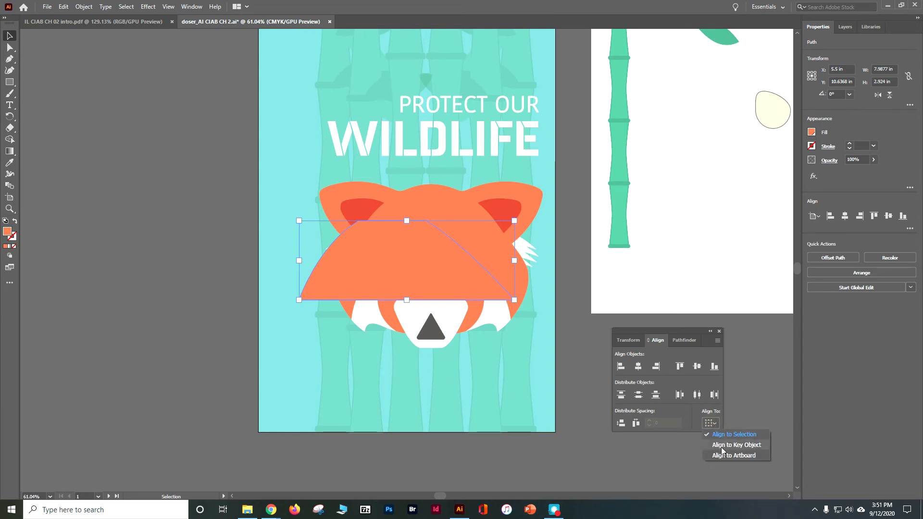
click(725, 455)
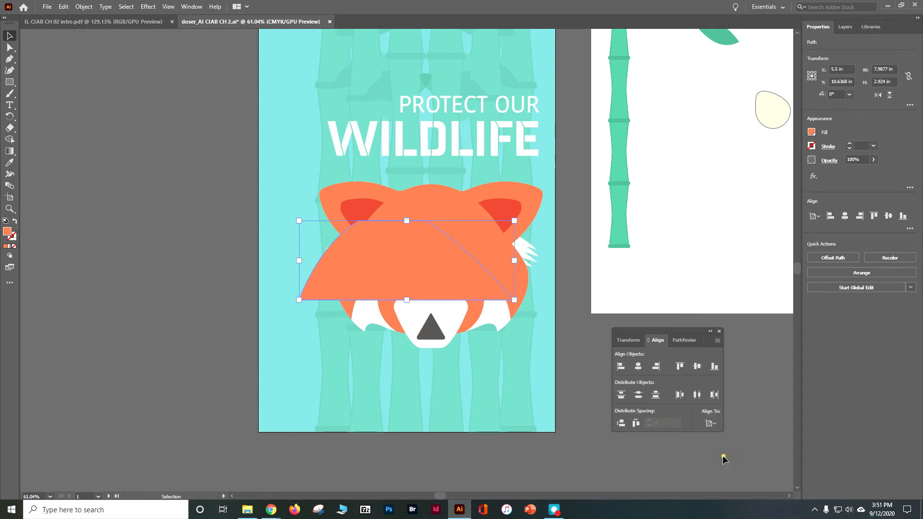
- Align the orange body shape to the right and bottom edges of the poster artboard
click(714, 425)
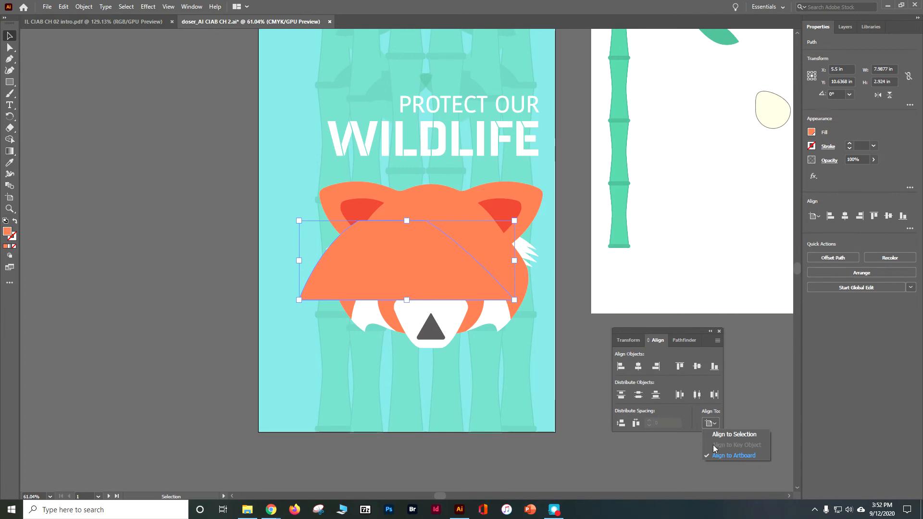
click(657, 368)
click(657, 368)
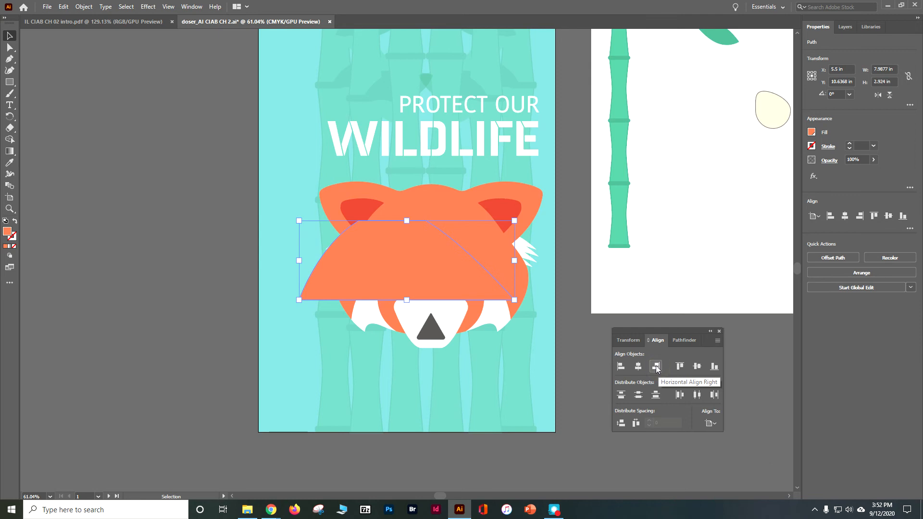
click(656, 367)
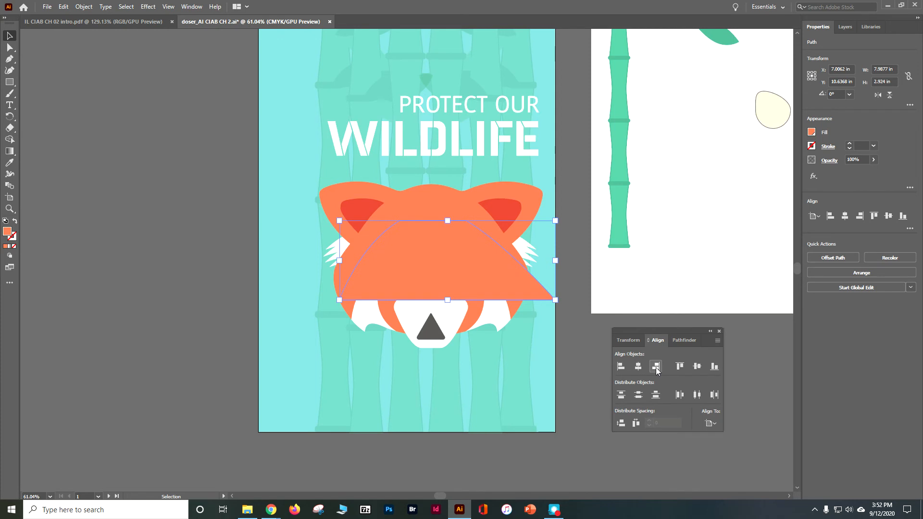
click(714, 368)
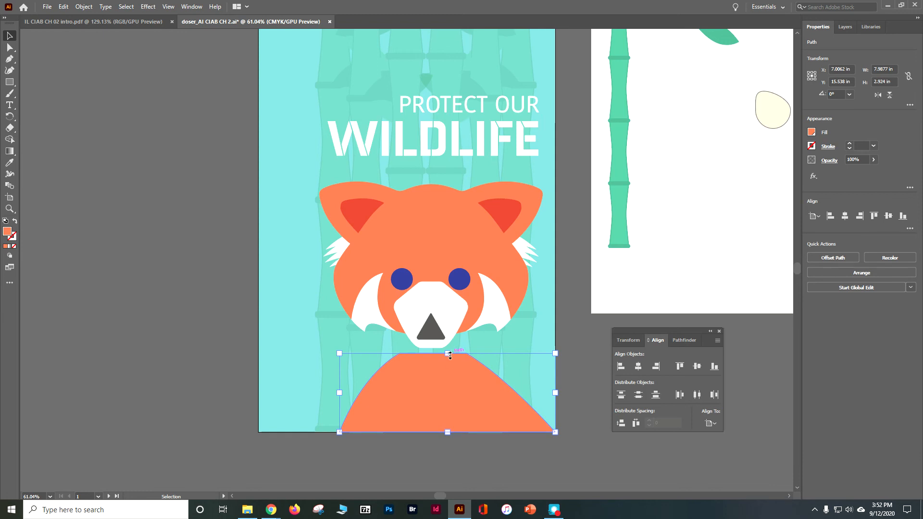
- Stretch the orange body shape upward to about 4.16 in high so it meets the panda's head, and save the document
drag(449, 353, 451, 319)
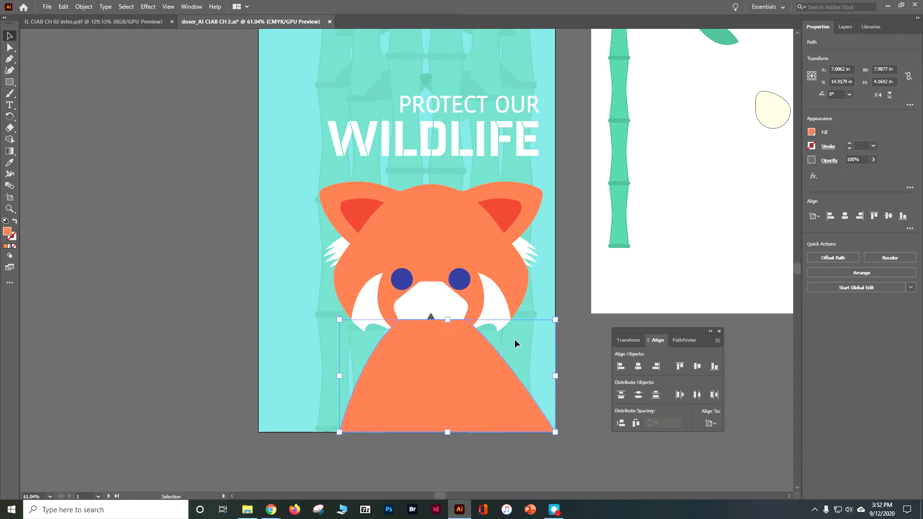
click(578, 388)
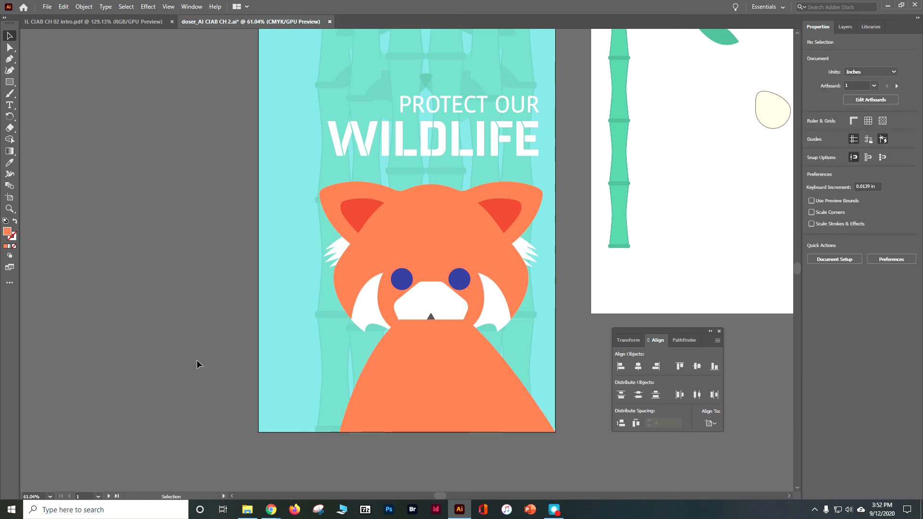
key(a)
key(ctrl+s)
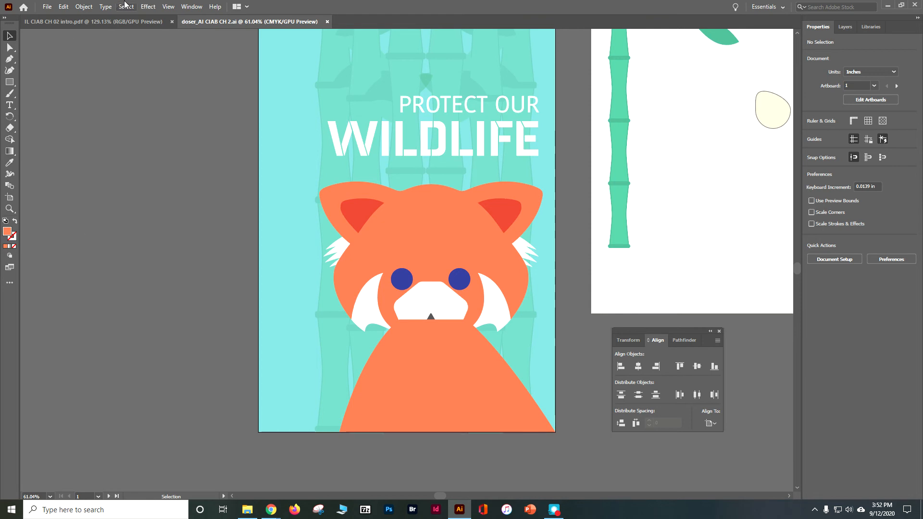
- Select all the bamboo pieces on artboard 2, group them, and shift the group slightly toward the leaves
click(168, 6)
click(169, 6)
click(168, 6)
click(197, 161)
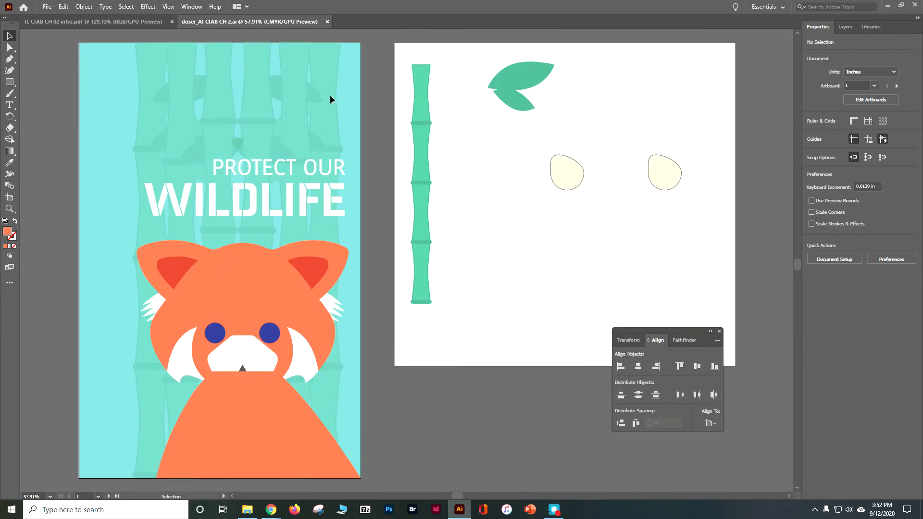
click(126, 7)
click(171, 157)
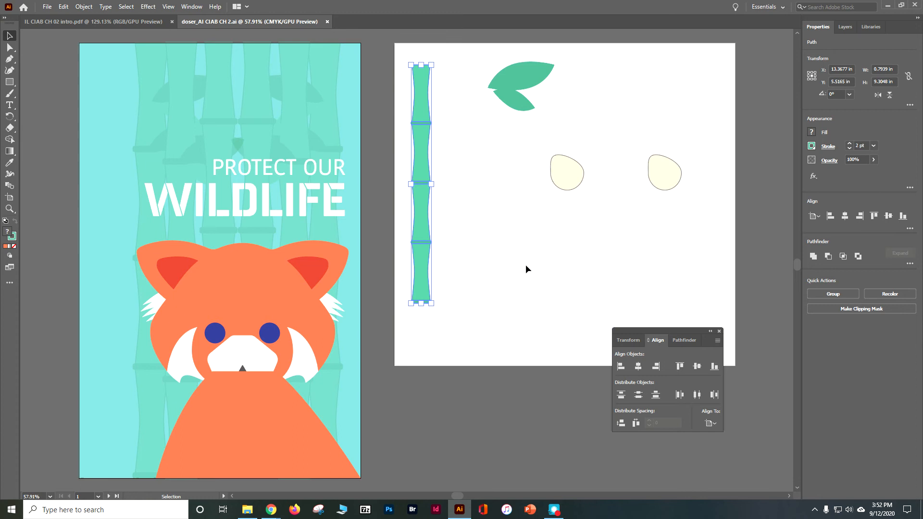
click(824, 295)
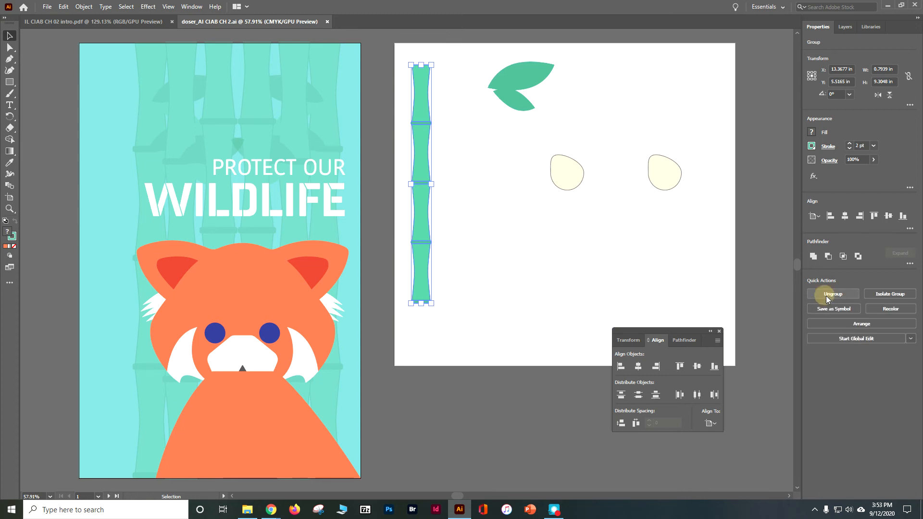
drag(423, 221, 456, 236)
click(759, 273)
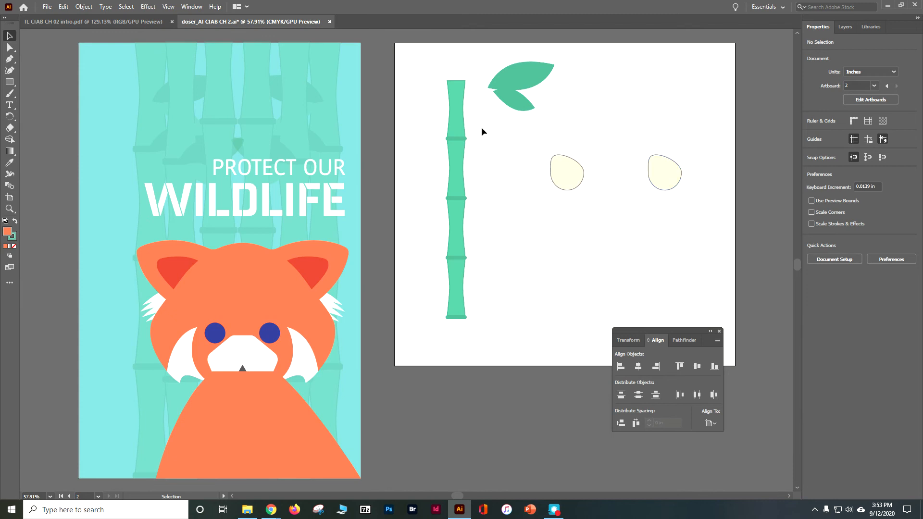
- Move the bamboo group to the poster's left side, align it to the artboard's top edge, and close the Align panel
drag(456, 99, 103, 59)
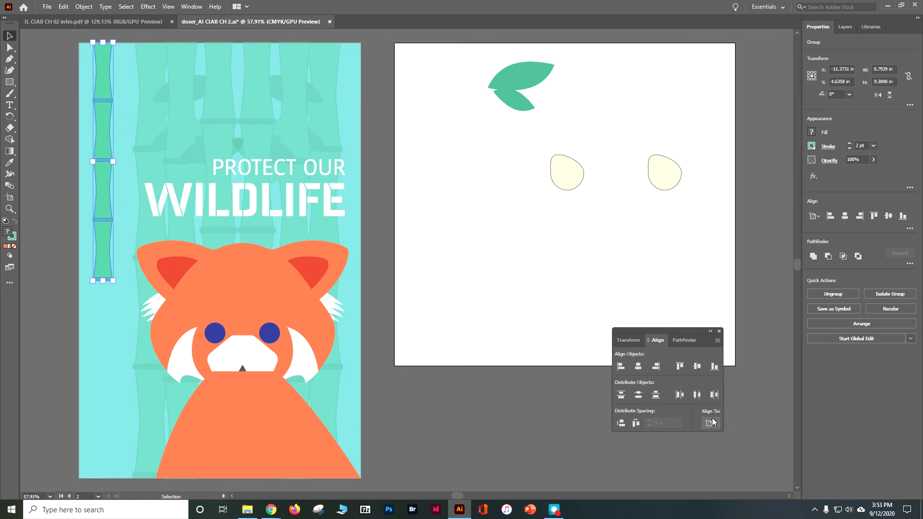
click(679, 367)
click(719, 332)
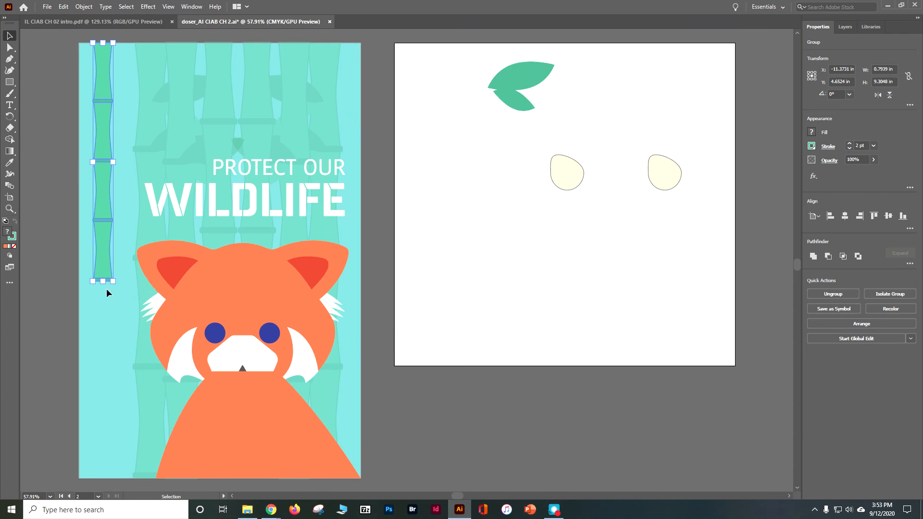
- Scale the bamboo group proportionally to the poster's full 17 in height, deselect it, and save the document
drag(111, 279, 174, 479)
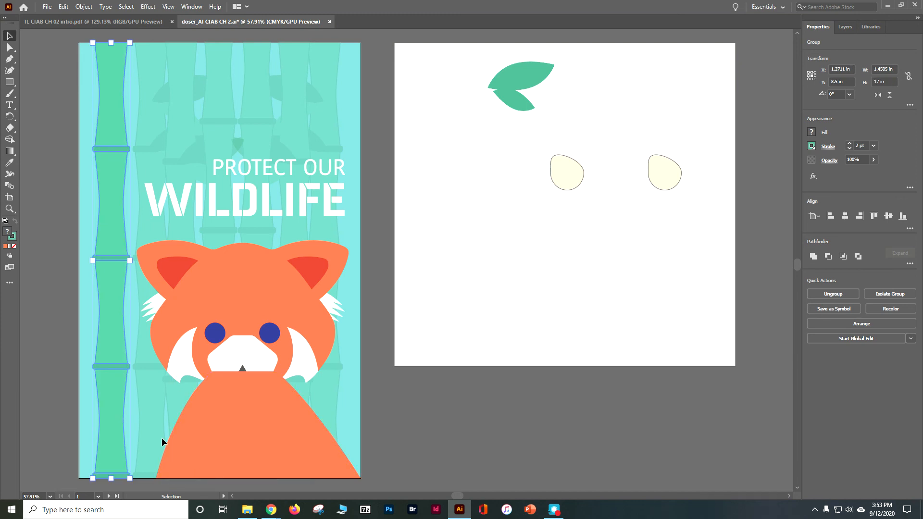
click(460, 402)
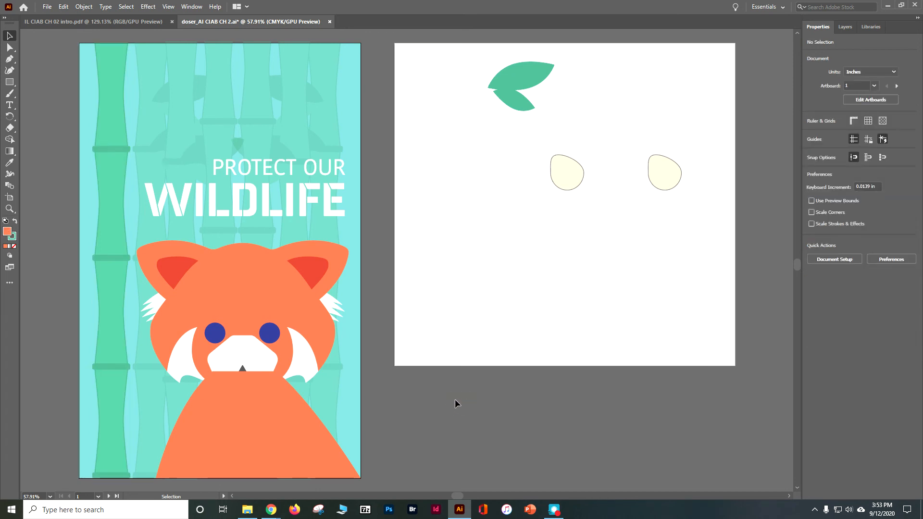
key(a)
key(ctrl+s)
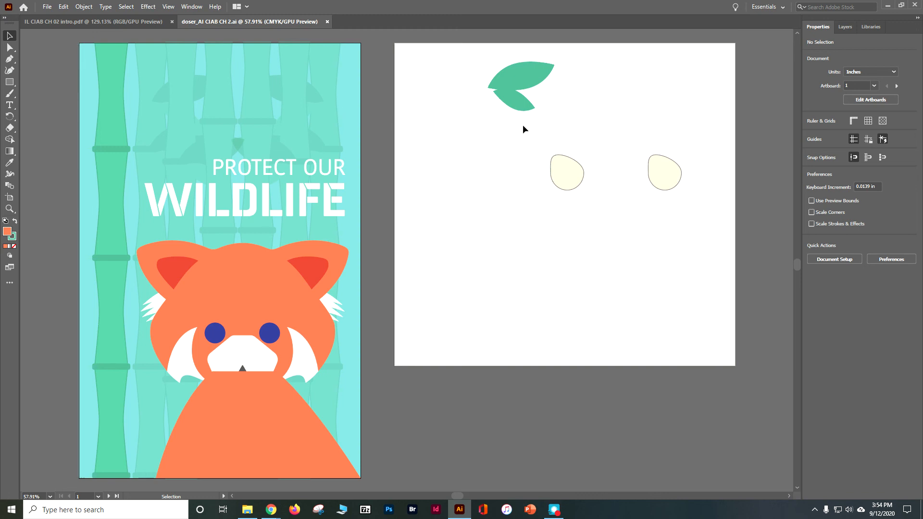
- Group the two green leaves on artboard 2
click(507, 82)
drag(453, 52, 555, 126)
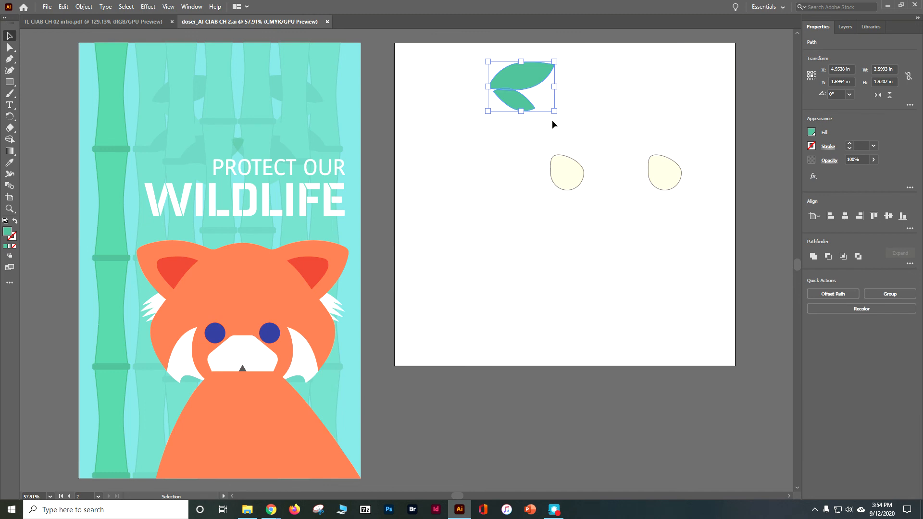
click(879, 297)
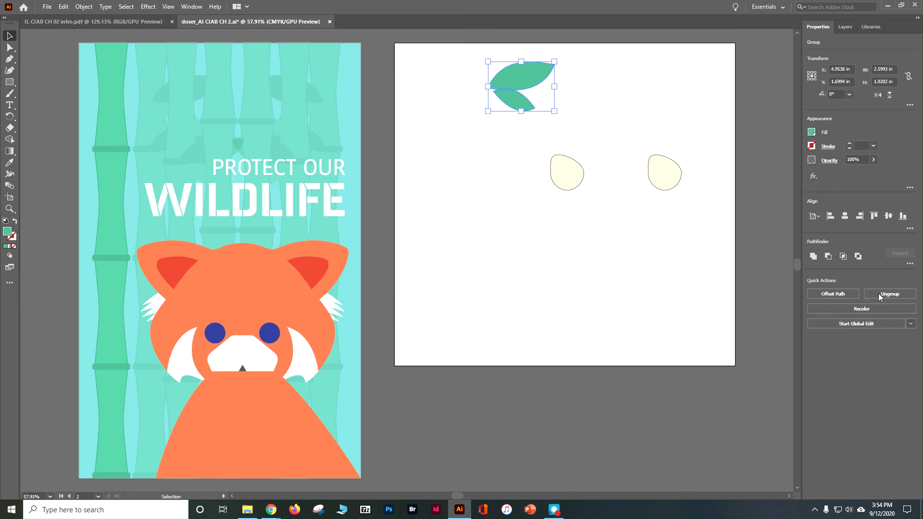
- Isolate the leaf group, recolor its smaller lower leaf with the C=85 M=10 Y=100 K=10 green swatch, and exit isolation mode
double_click(514, 105)
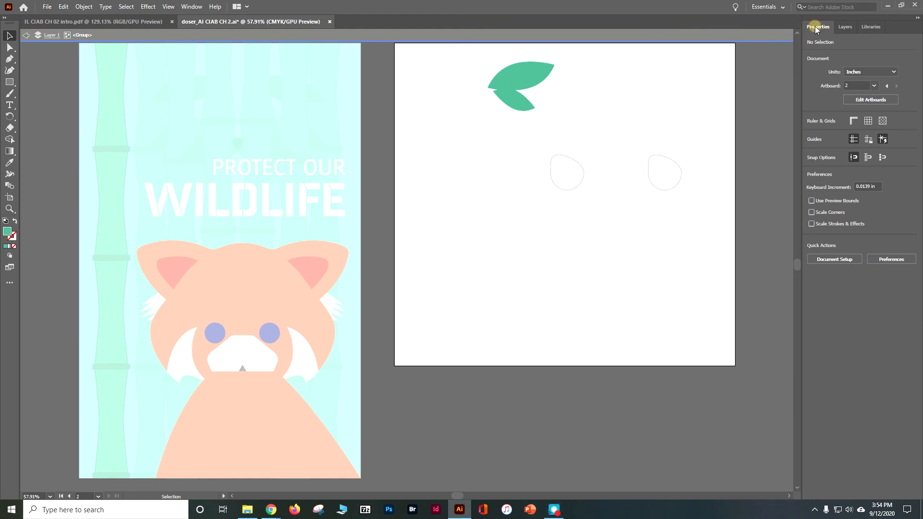
click(514, 99)
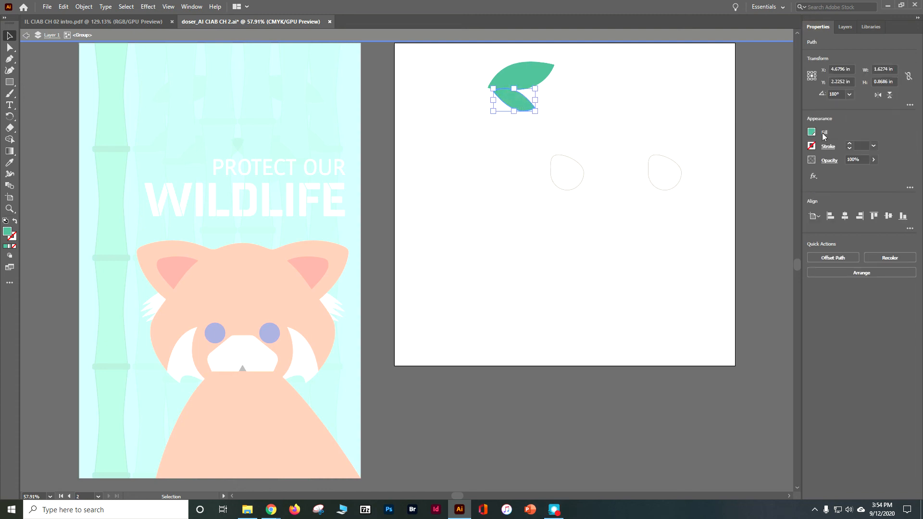
click(812, 133)
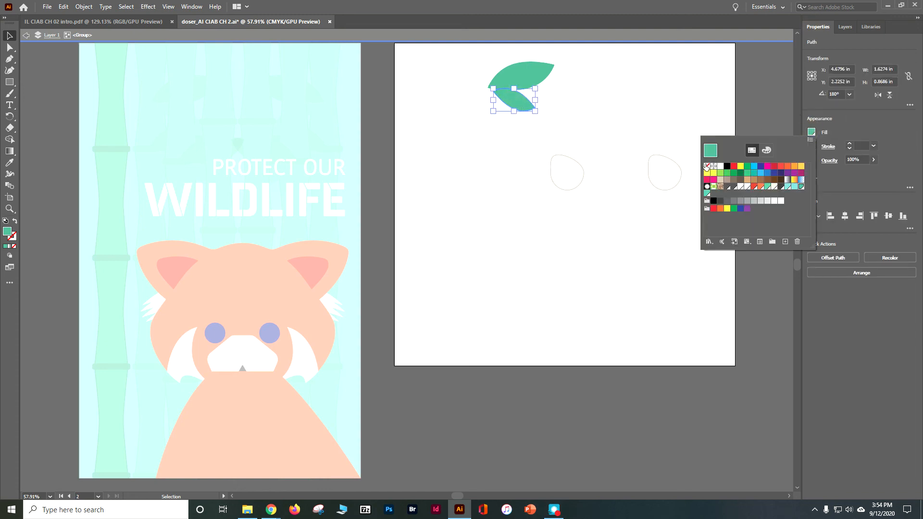
click(740, 173)
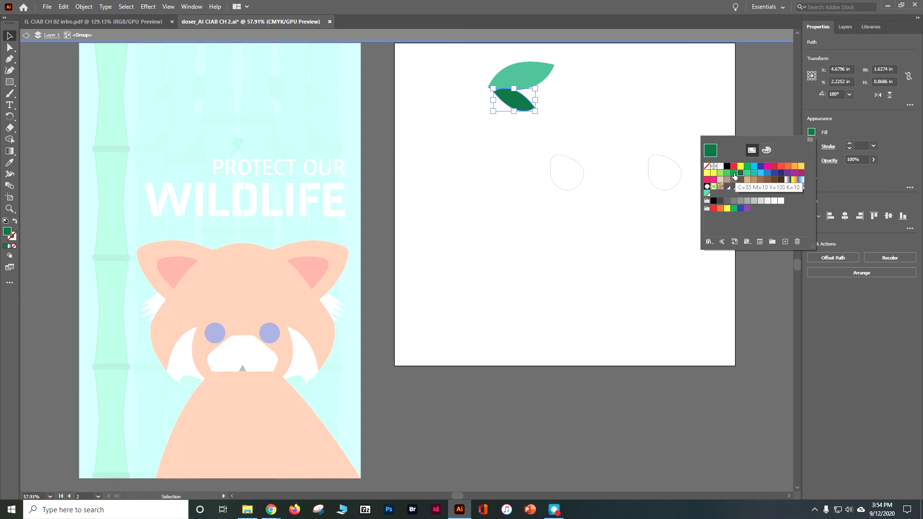
click(734, 173)
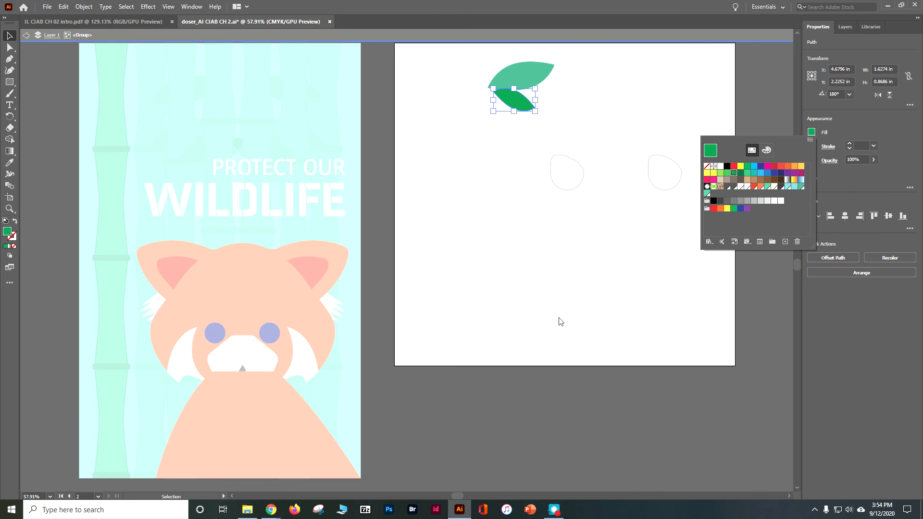
double_click(624, 460)
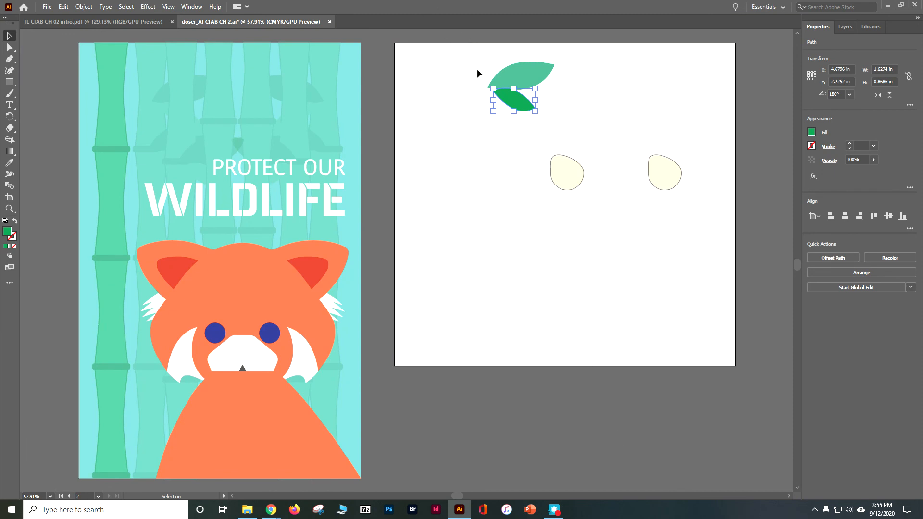
- Move the leaf group onto the bamboo stalk near its upper joint, and group the leaves with the stalk
click(500, 78)
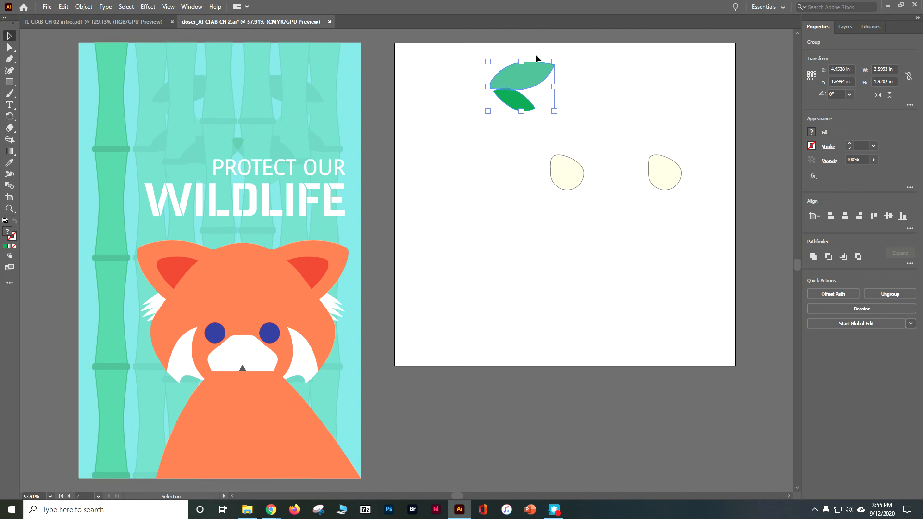
drag(536, 76, 169, 133)
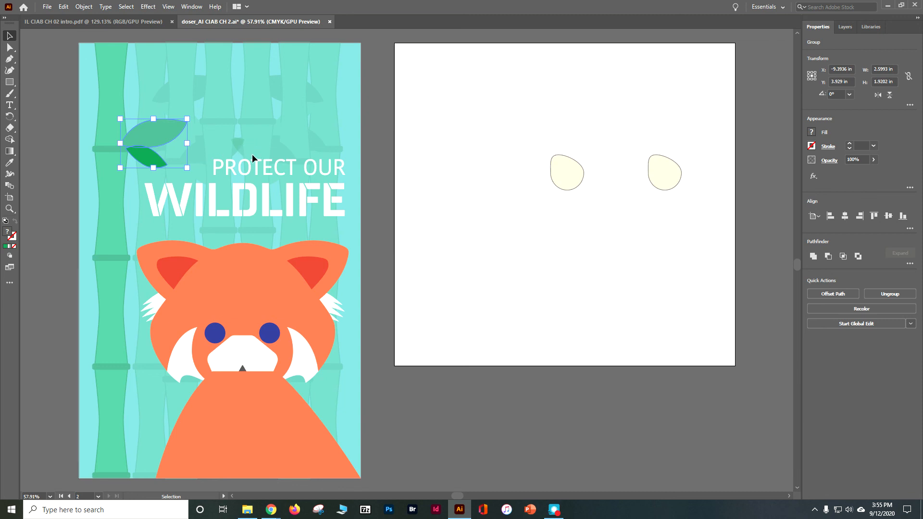
shift+click(97, 111)
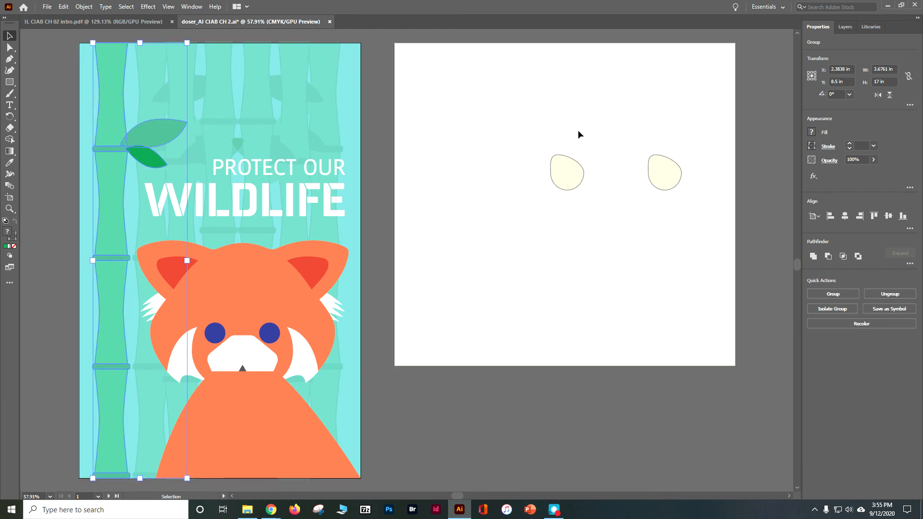
click(854, 295)
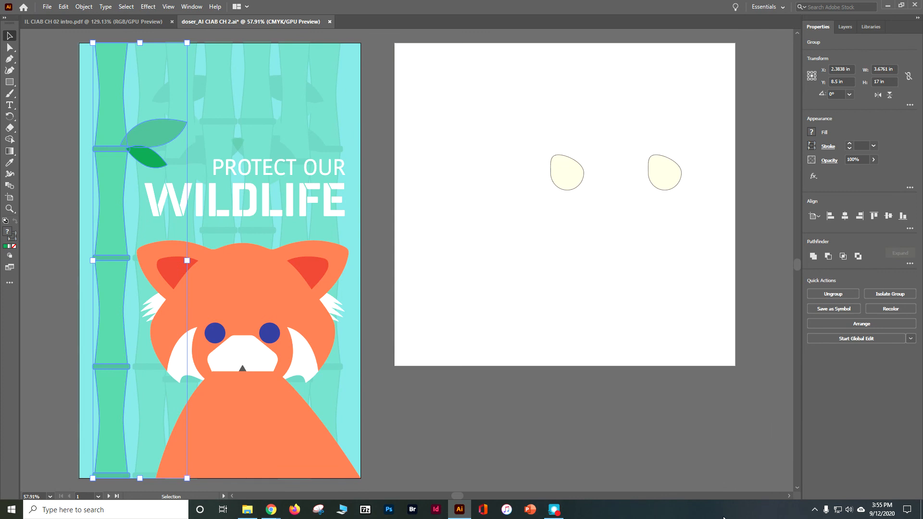
- Isolate the bamboo group, copy and paste its leaf pair, and exit isolation mode
click(49, 117)
click(142, 153)
double_click(148, 146)
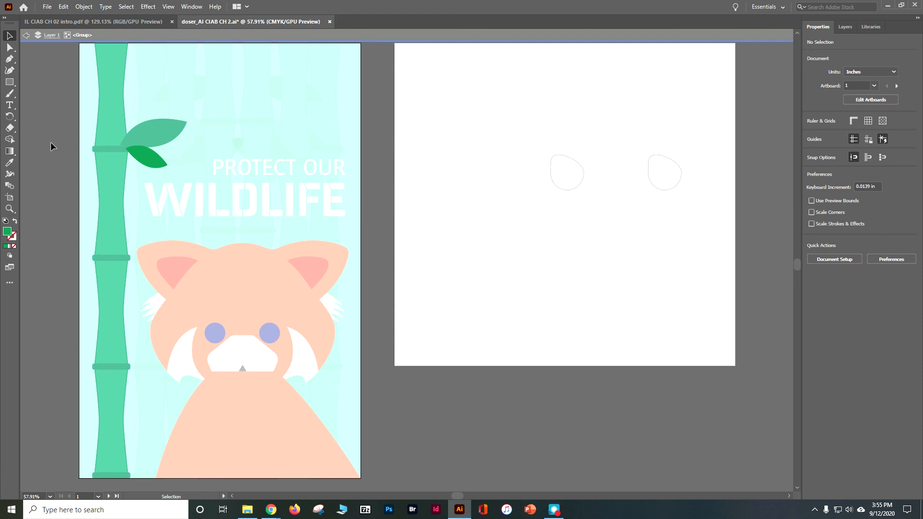
click(122, 133)
click(149, 154)
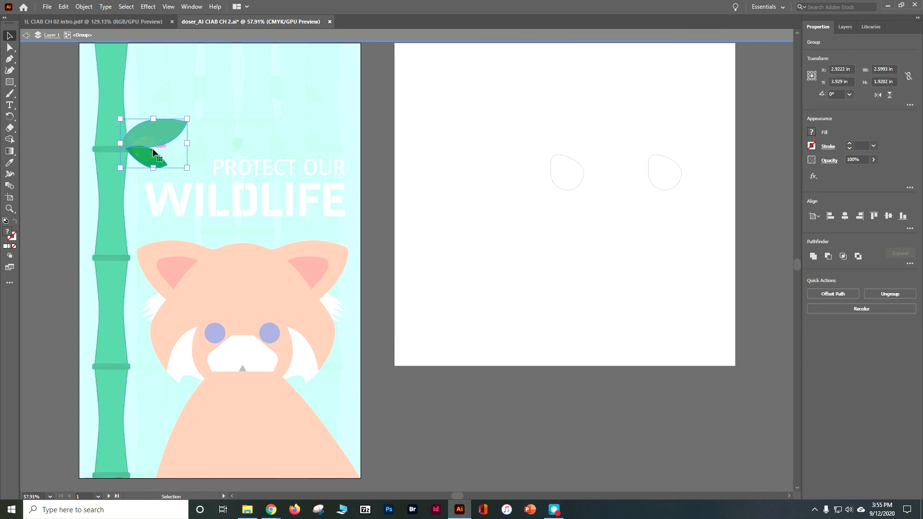
click(63, 7)
click(85, 54)
click(64, 7)
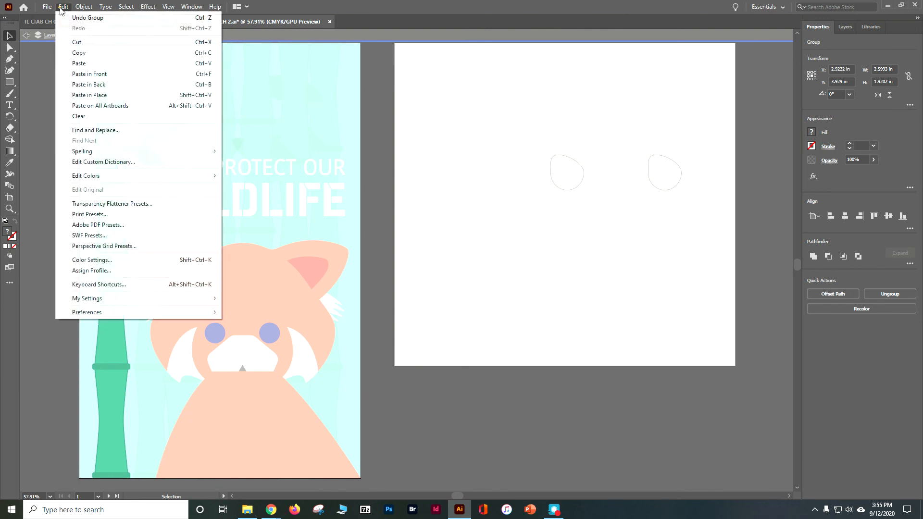
click(87, 63)
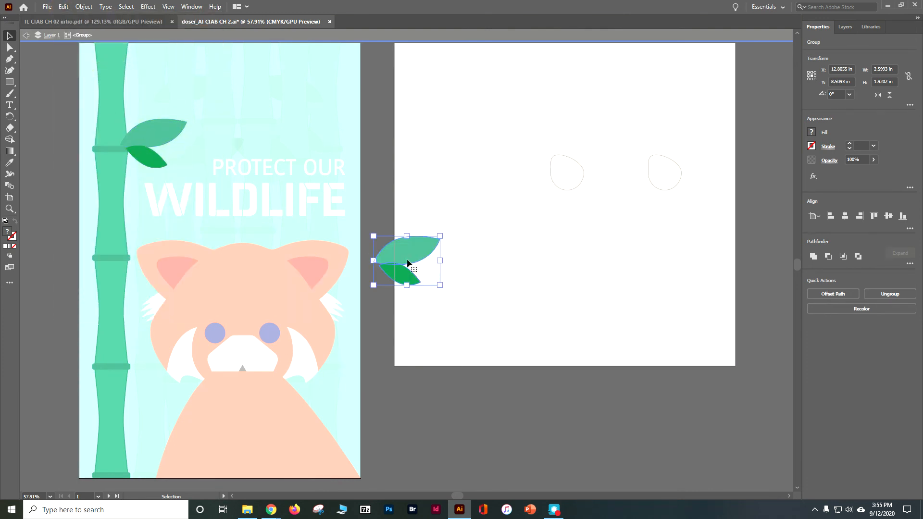
click(468, 420)
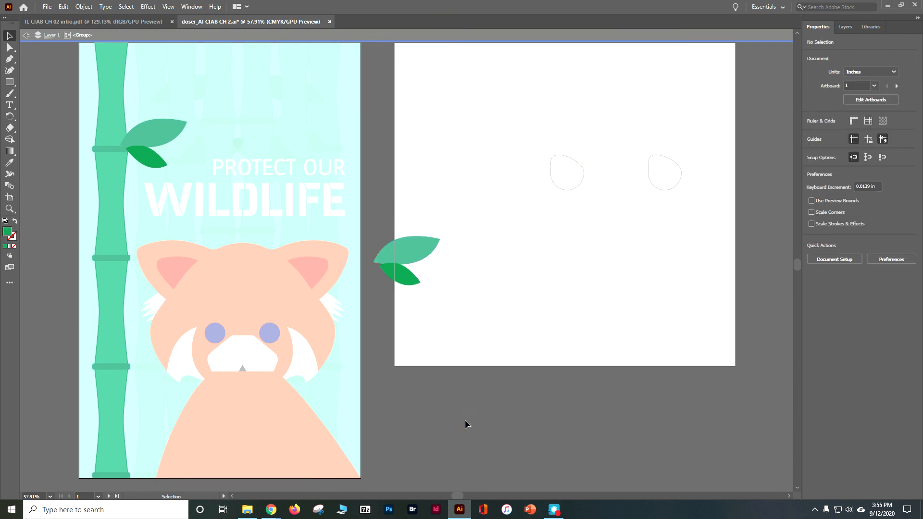
double_click(467, 420)
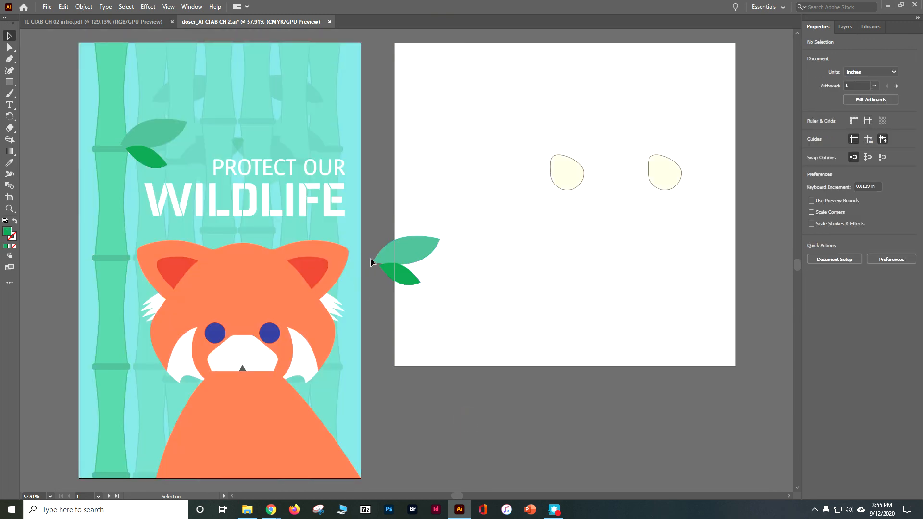
- Within the isolated bamboo group, move the pasted leaf pair onto the stalk just above the first pair, exit isolation, and save
mouse_move(382, 255)
mouse_down()
mouse_move(360, 237)
mouse_move(380, 259)
mouse_up()
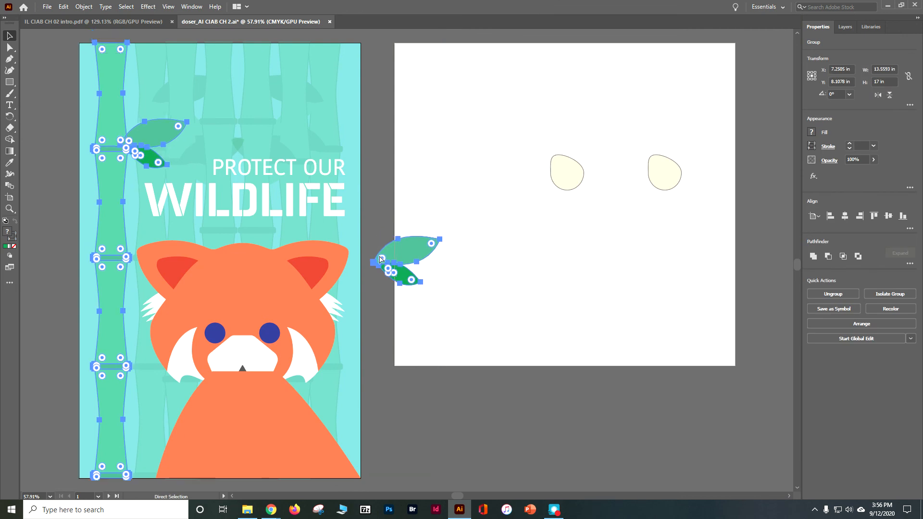
click(512, 402)
click(404, 257)
double_click(412, 256)
drag(411, 256, 157, 93)
click(418, 399)
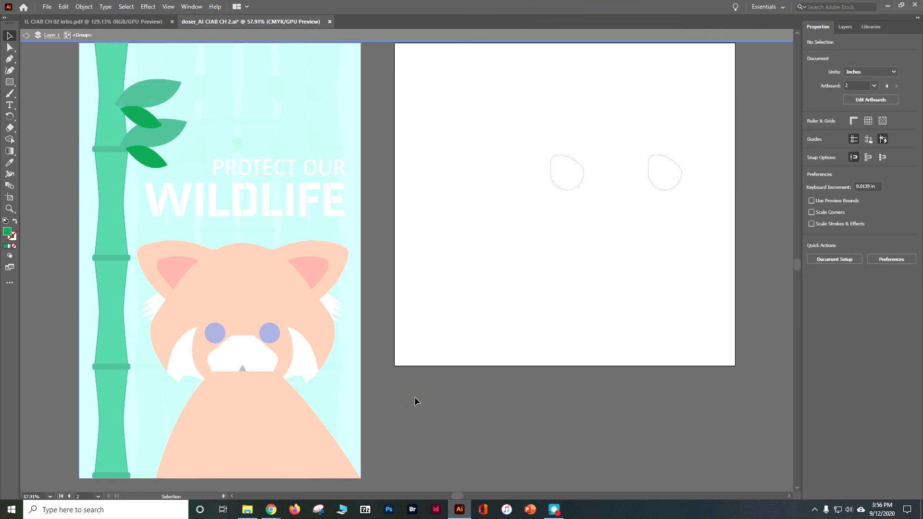
double_click(40, 70)
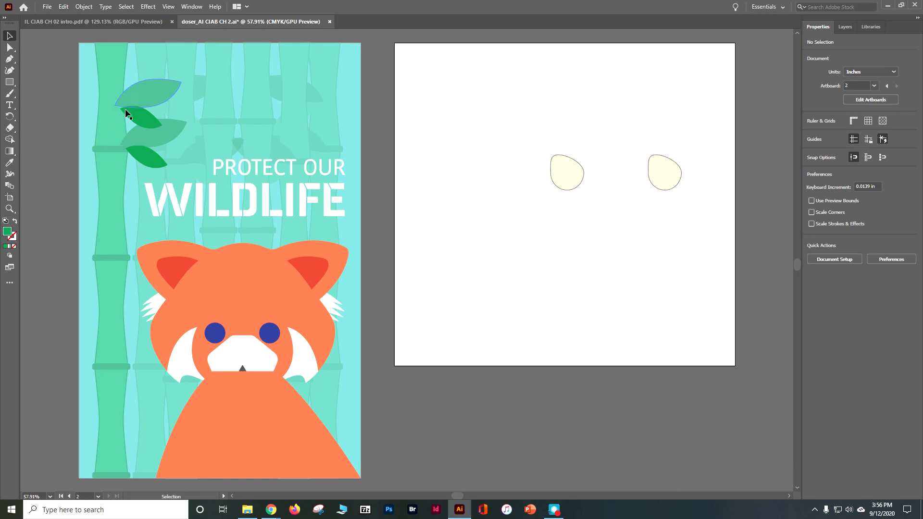
key(a)
key(ctrl+s)
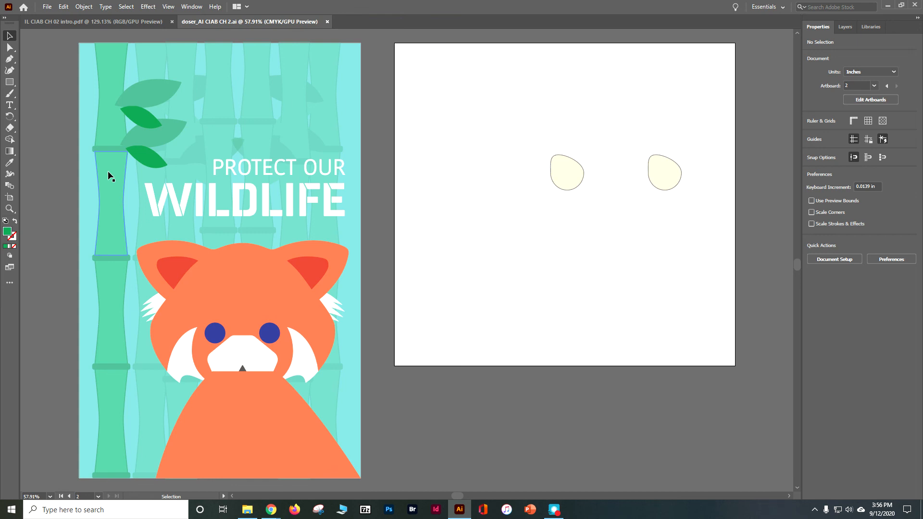
- Send the orange body shape to the back and bring it forward step by step to sit above the background bamboo but behind the head
click(280, 445)
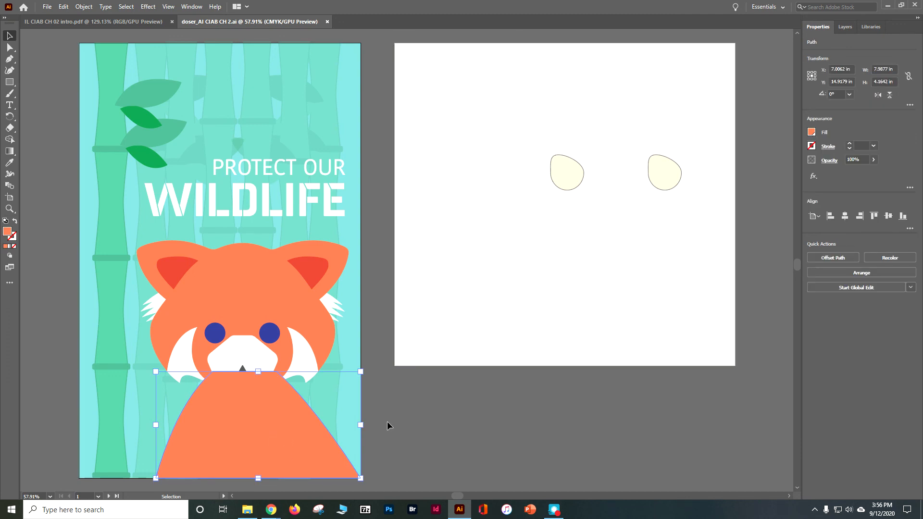
click(850, 273)
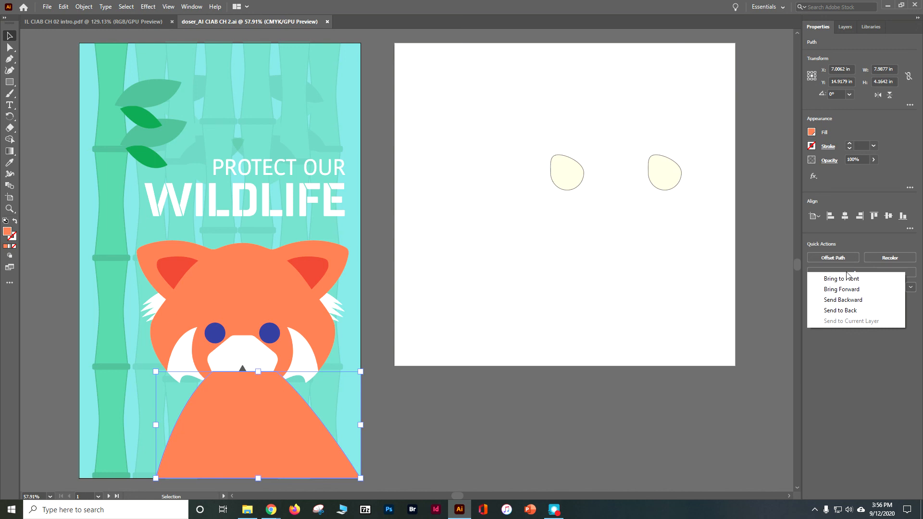
click(858, 310)
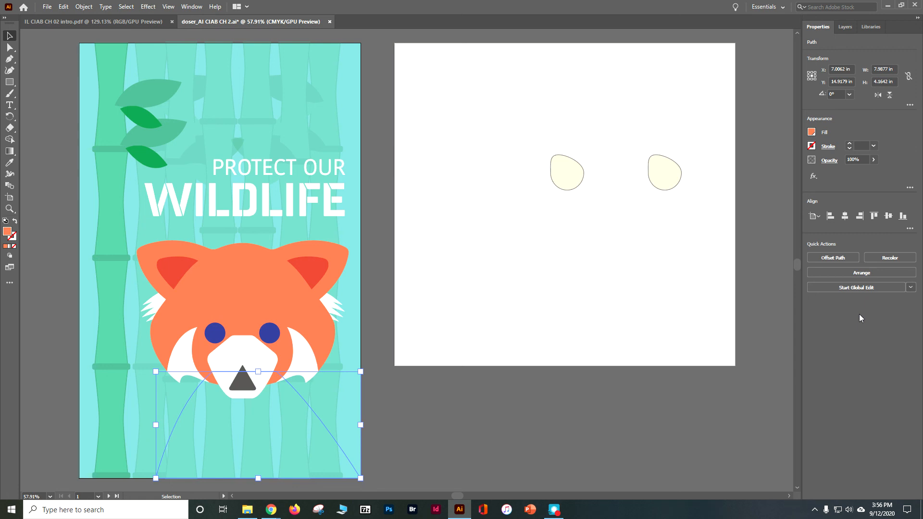
click(868, 278)
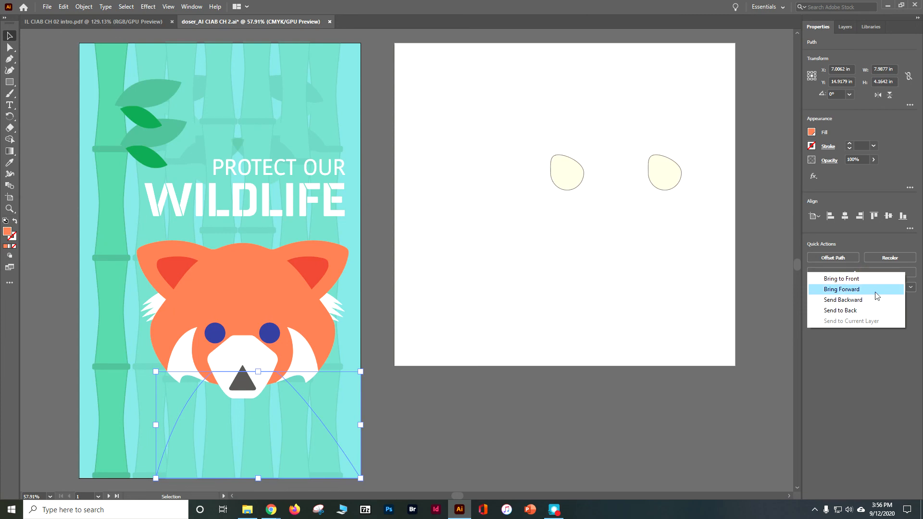
click(873, 289)
click(890, 276)
click(890, 288)
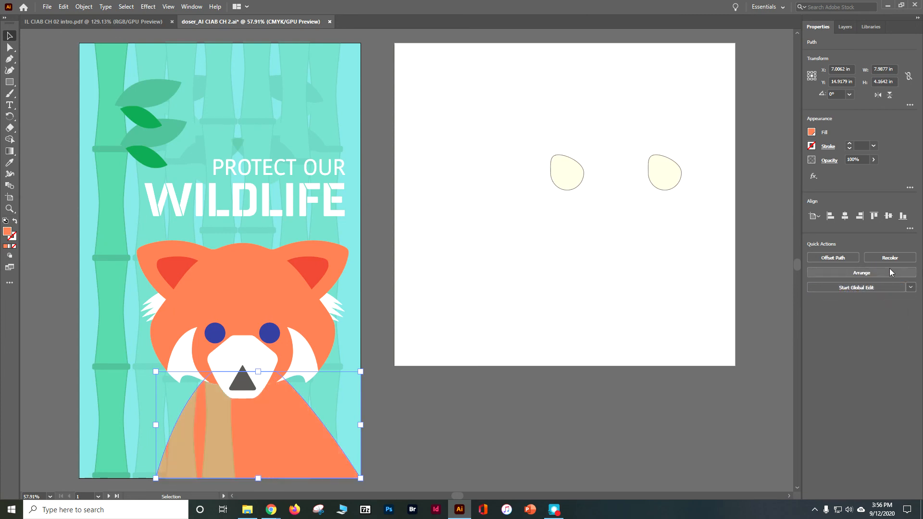
click(889, 270)
click(886, 290)
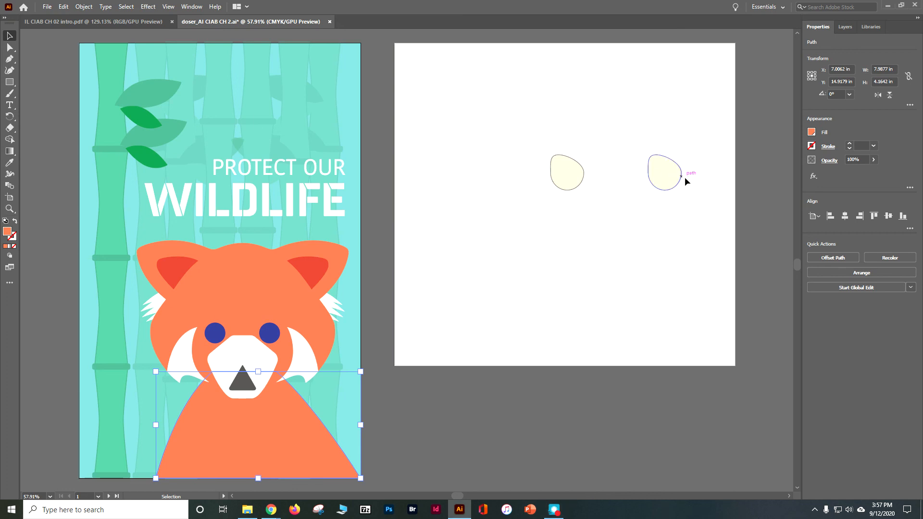
- Select both cream eye-highlight shapes on artboard 2 and scale them down together to about 1.30 in wide by 0.35 in high
click(539, 126)
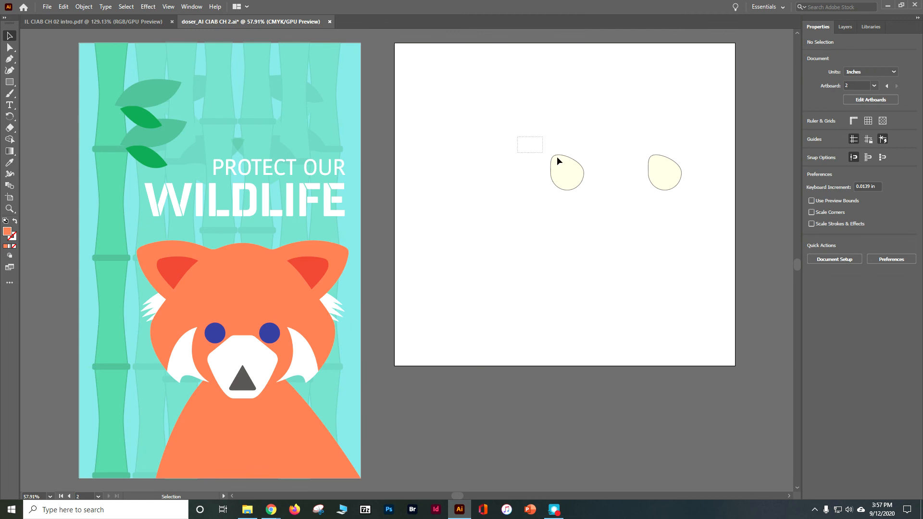
drag(557, 157, 683, 179)
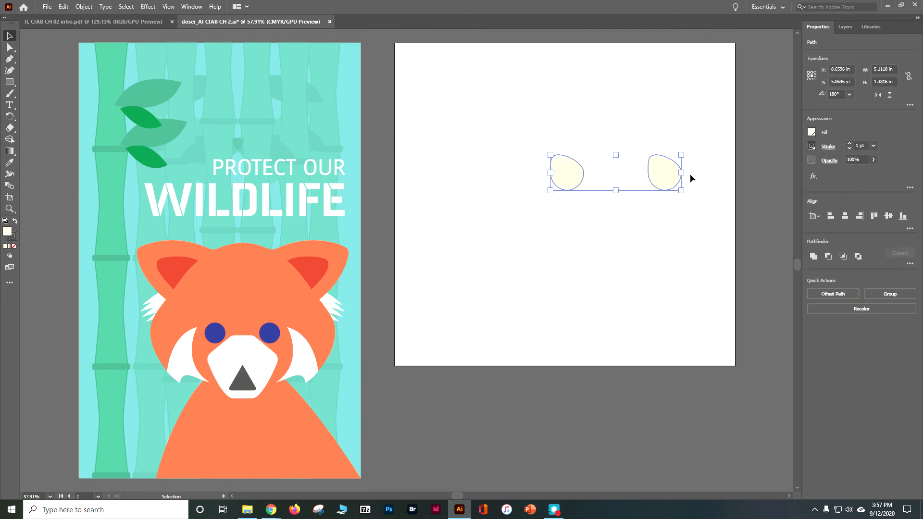
drag(681, 154, 583, 172)
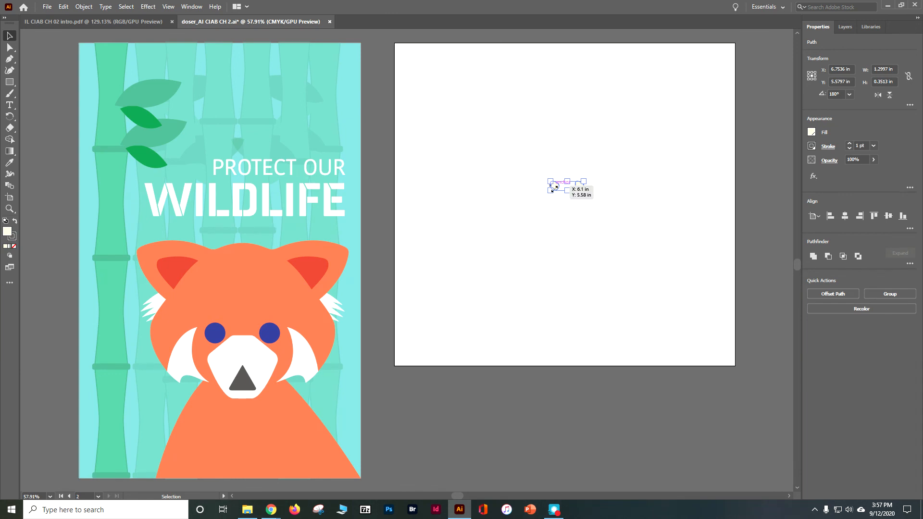
- Move the pair of small eye highlights onto the panda's face over the left blue eye, and nudge them slightly down
drag(555, 188, 439, 238)
key(ctrl+z)
drag(556, 190, 219, 333)
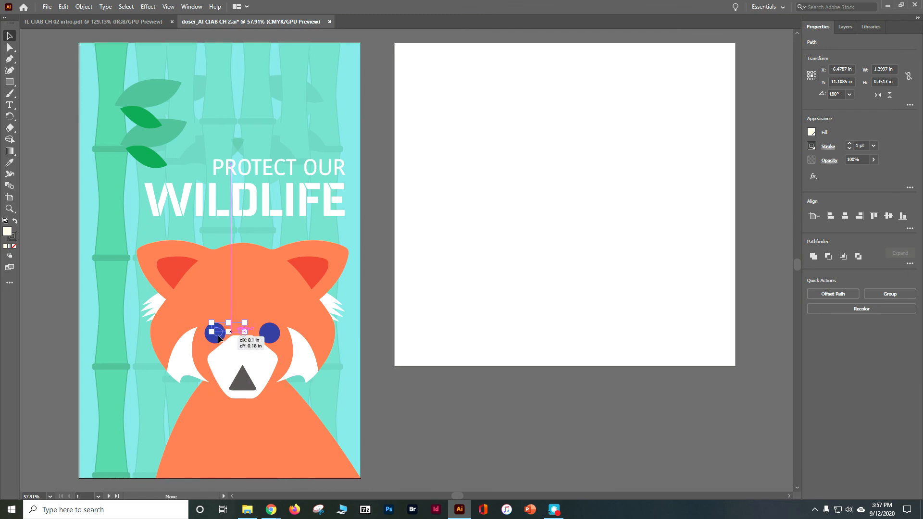
key(Down)
key(Down)
key(Down)
key(Down)
key(Down)
key(Down)
key(Down)
key(Down)
key(Down)
key(Down)
key(Down)
key(Down)
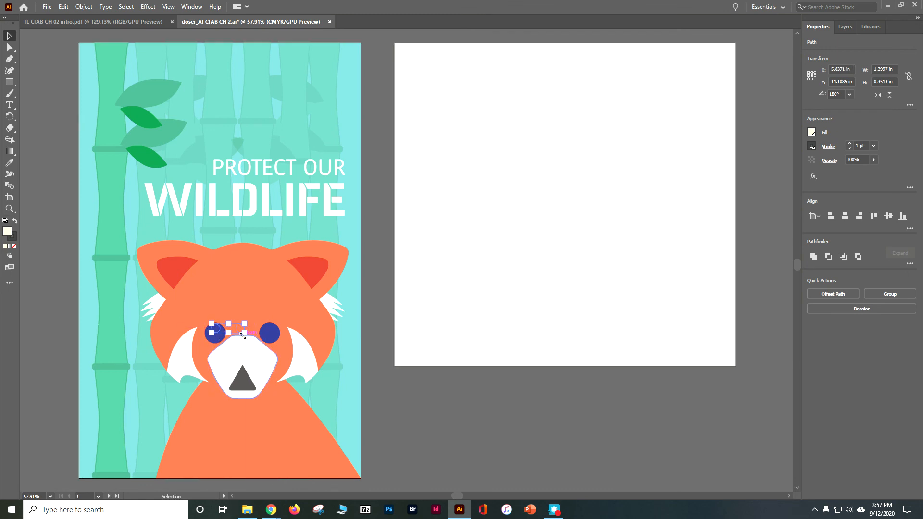
- Nudge the pair of small highlights further down so the first one sits centred within the left blue eye
key(Down)
key(Down)
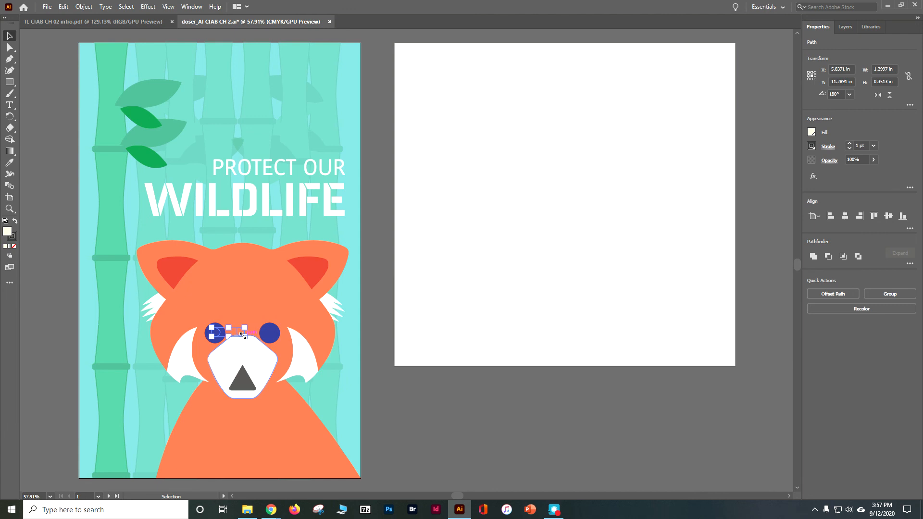
key(ctrl+1)
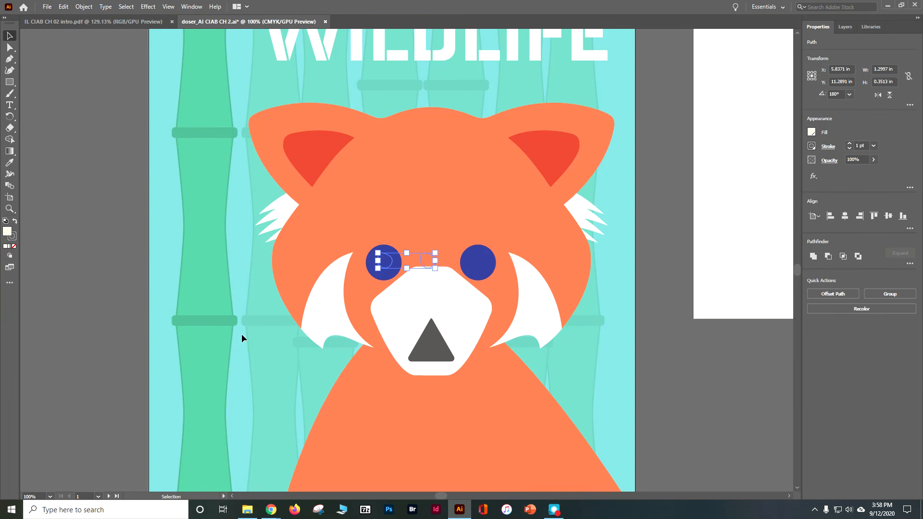
- Select only the highlight hidden behind the left blue eye and bring it to the front
click(89, 267)
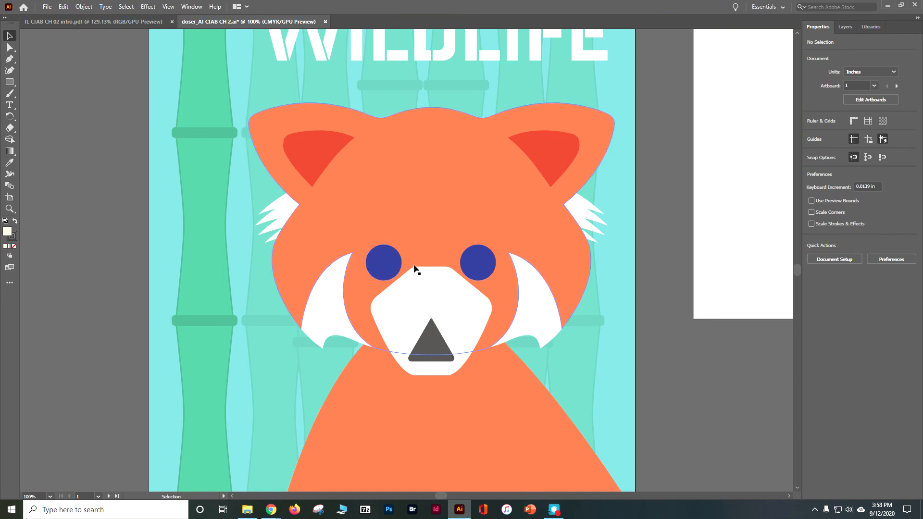
click(384, 267)
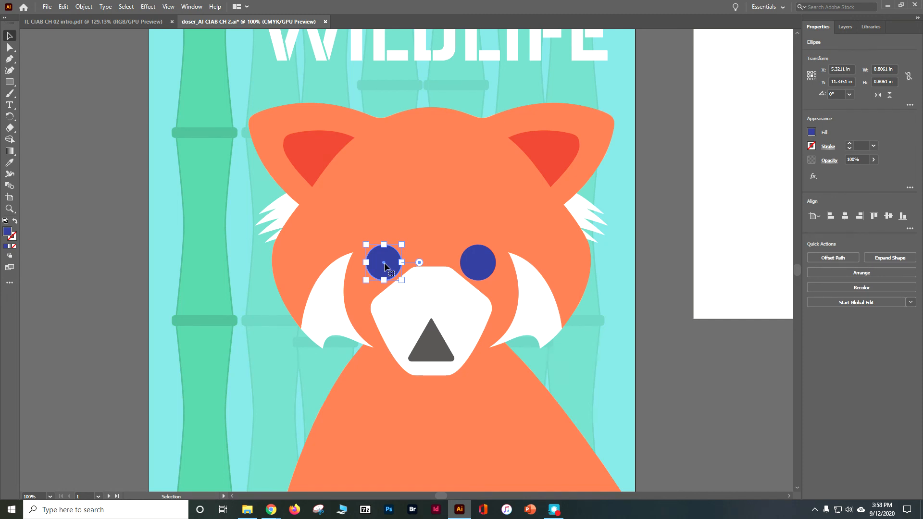
key(a)
click(387, 265)
key(v)
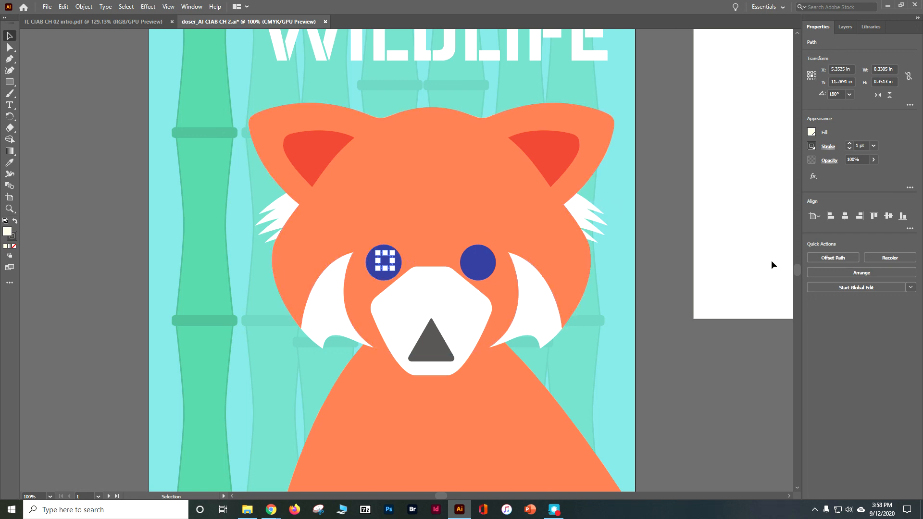
click(827, 269)
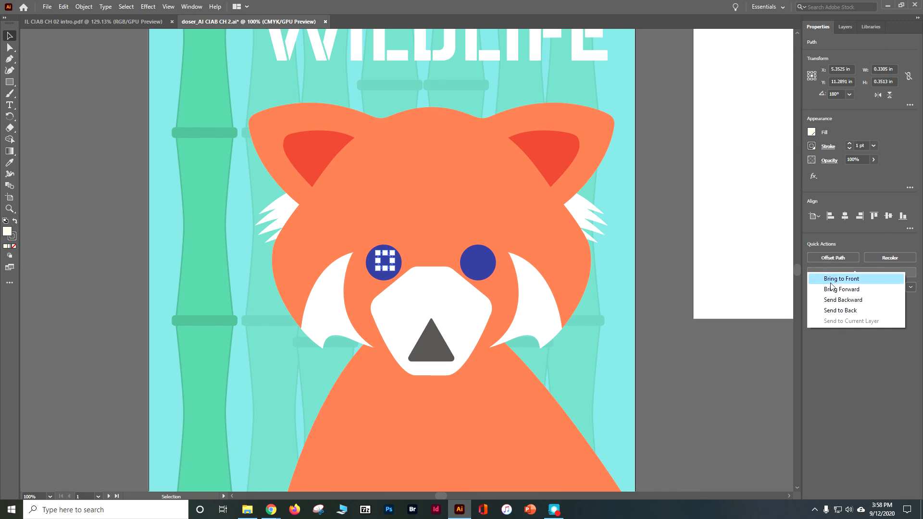
click(826, 283)
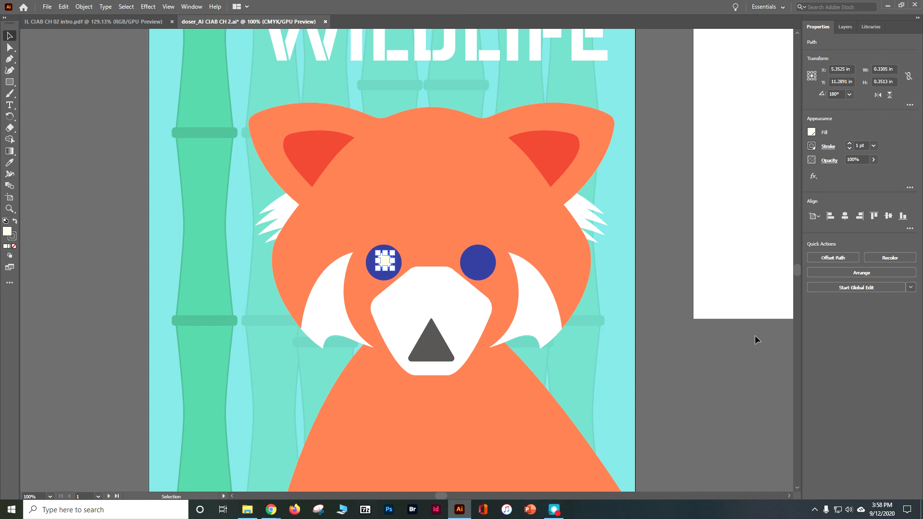
click(446, 262)
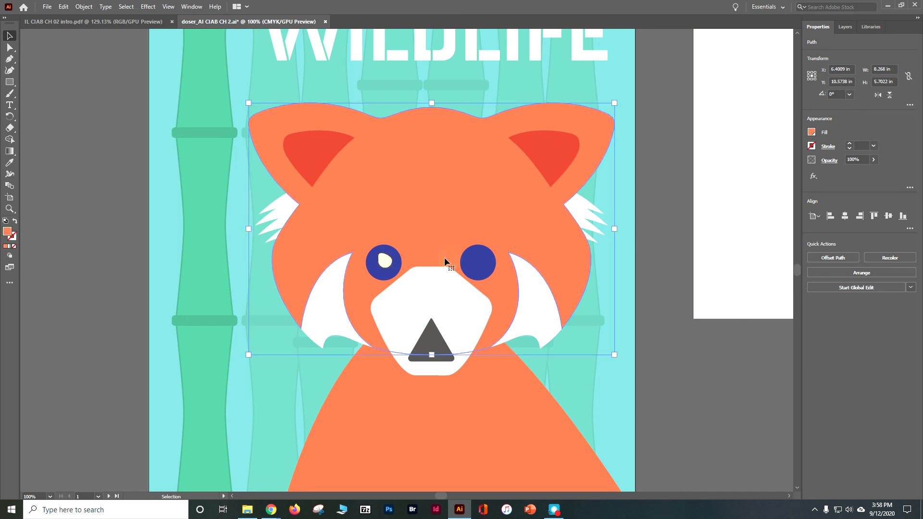
drag(440, 256, 442, 257)
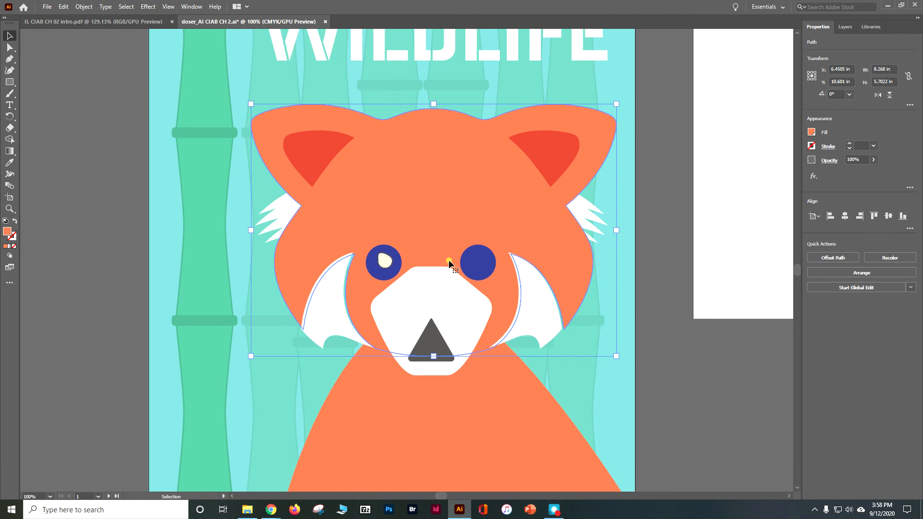
key(ctrl+z)
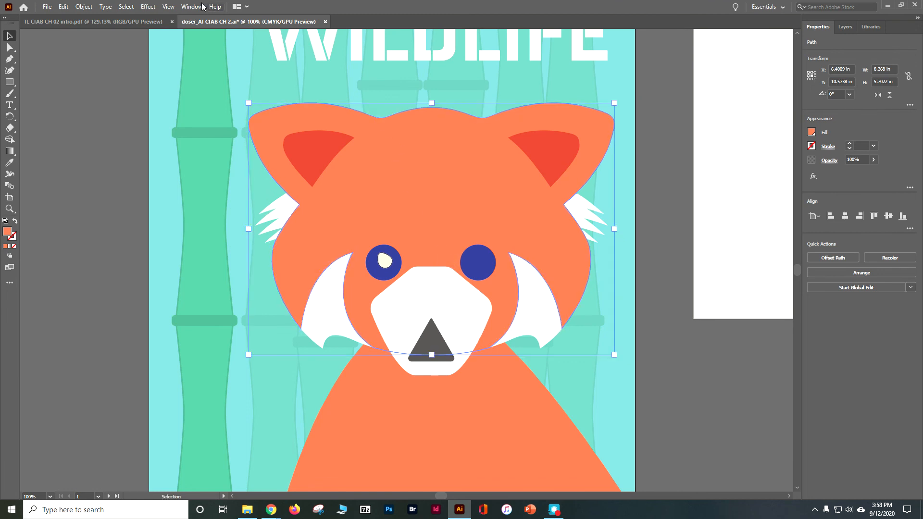
- Use Outline view to select the second highlight hidden behind the head, return to GPU Preview, and bring it to the front
click(169, 6)
click(185, 15)
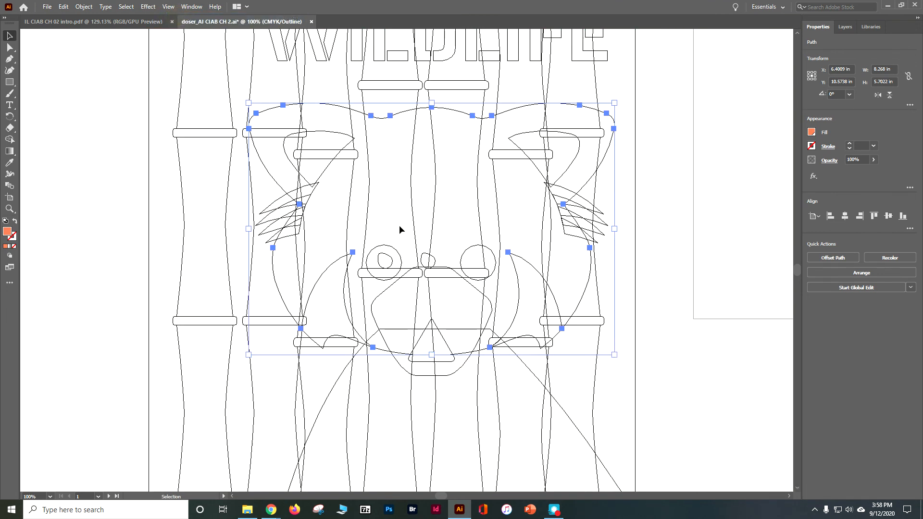
click(427, 260)
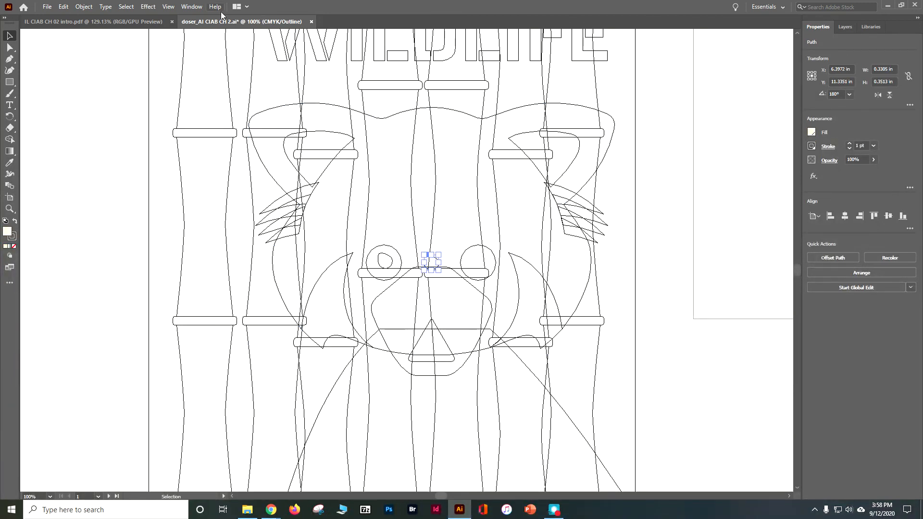
click(200, 5)
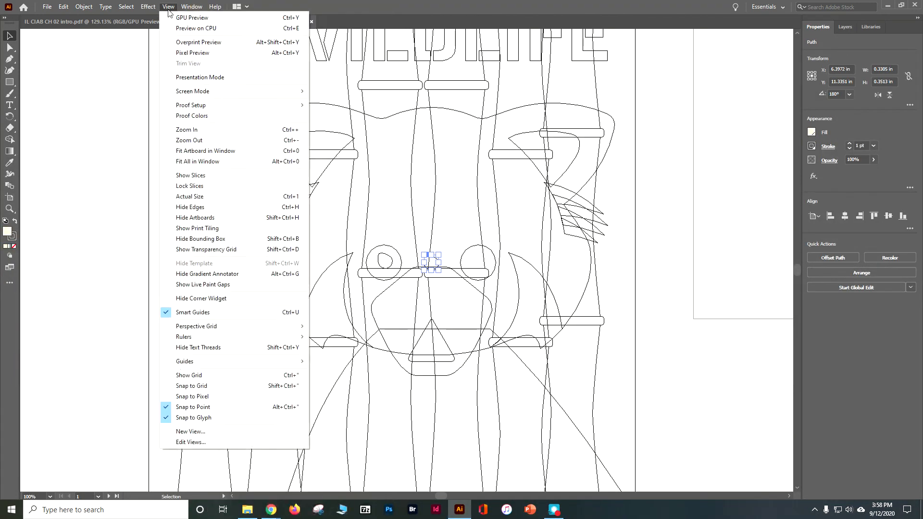
click(179, 17)
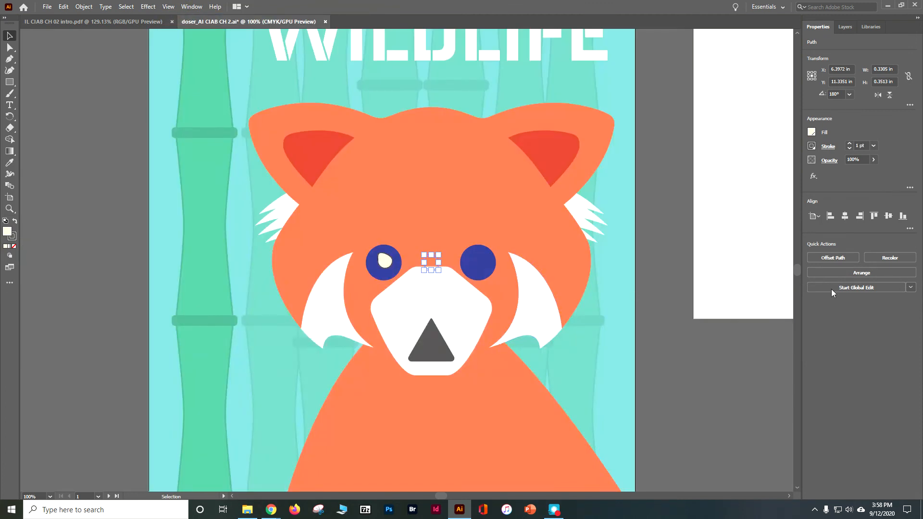
click(851, 273)
click(855, 278)
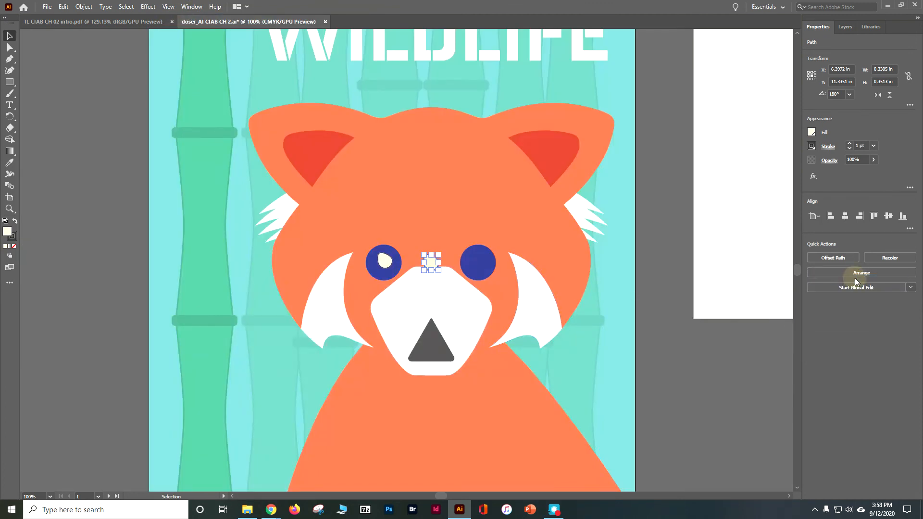
- Nudge the second highlight across into the right blue eye and slightly up, then deselect it
key(Right)
key(Right)
key(Right)
key(Right)
key(Right)
key(Right)
key(Right)
key(Right)
key(Right)
key(Right)
key(Right)
key(Right)
key(Right)
key(Right)
key(Right)
key(Right)
key(Right)
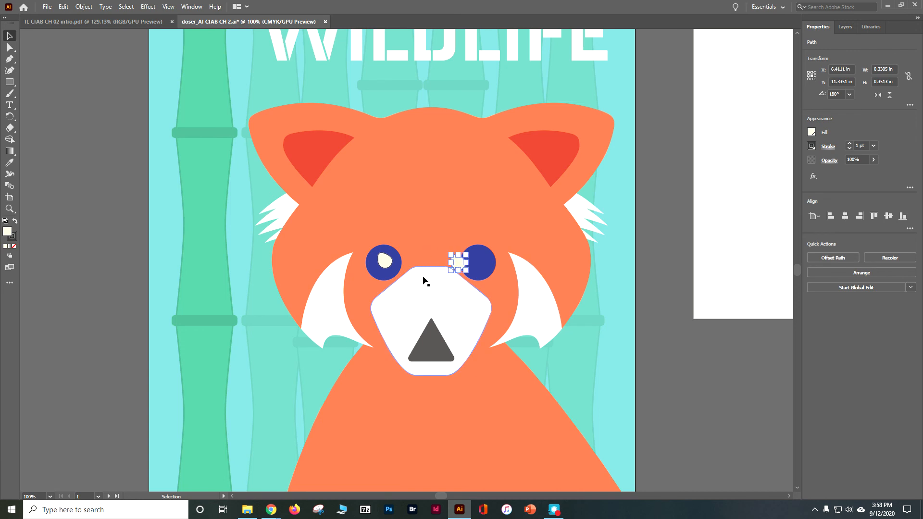
key(Right)
key(Right)
key(Right)
key(Right)
key(Right)
key(Right)
key(Right)
key(Right)
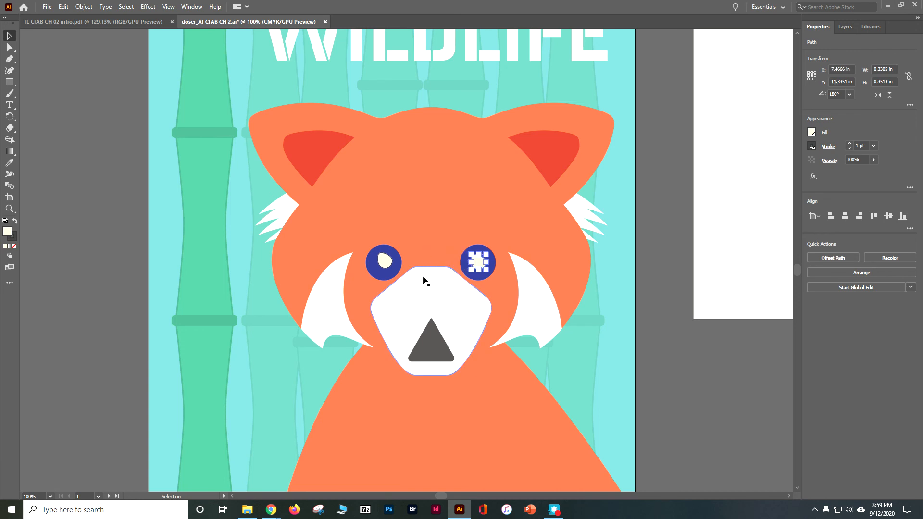
click(731, 378)
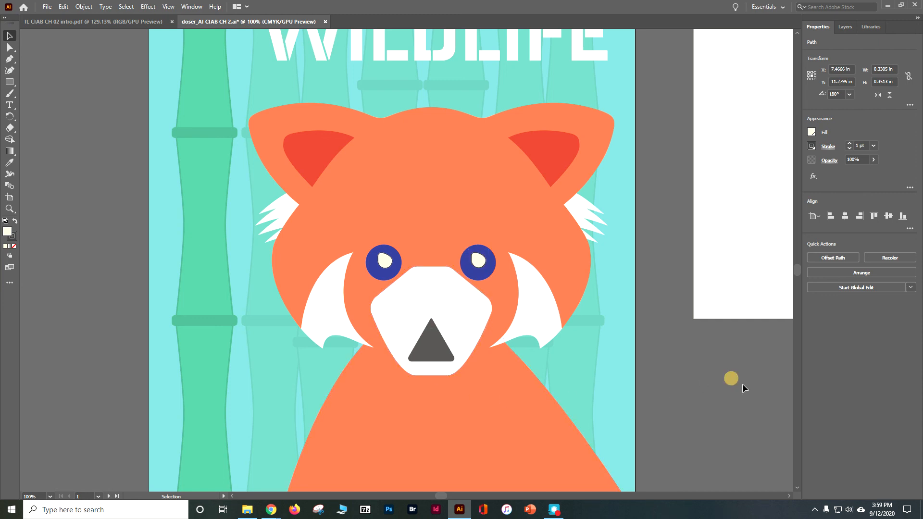
- Select both eye highlights and align their vertical centers relative to the selection instead of the artboard
click(388, 264)
click(478, 265)
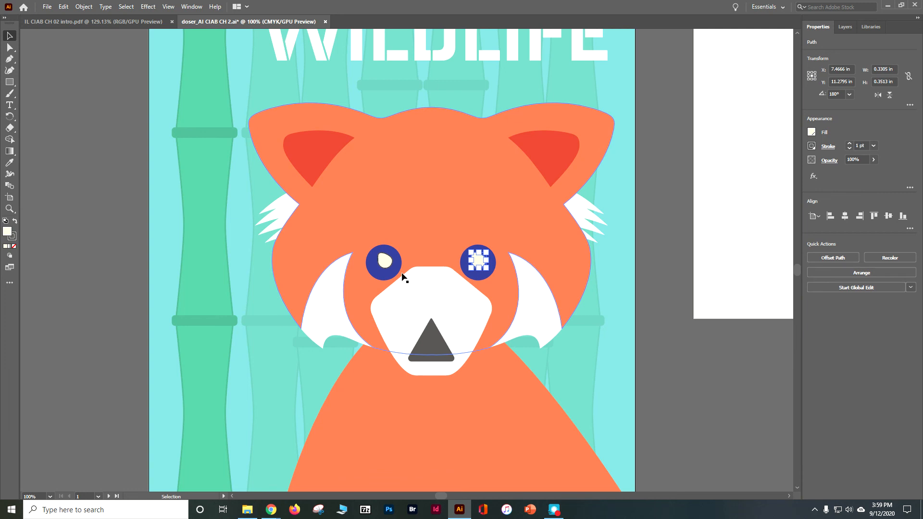
shift+click(386, 267)
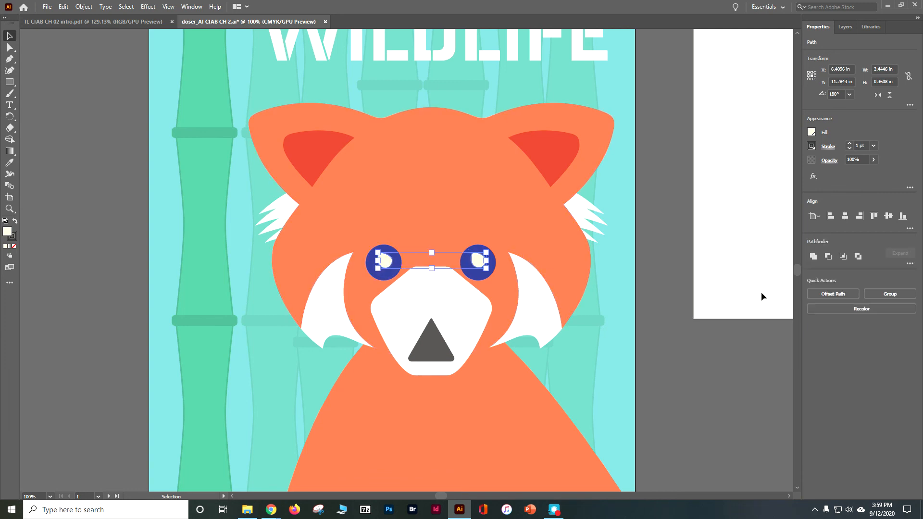
click(889, 219)
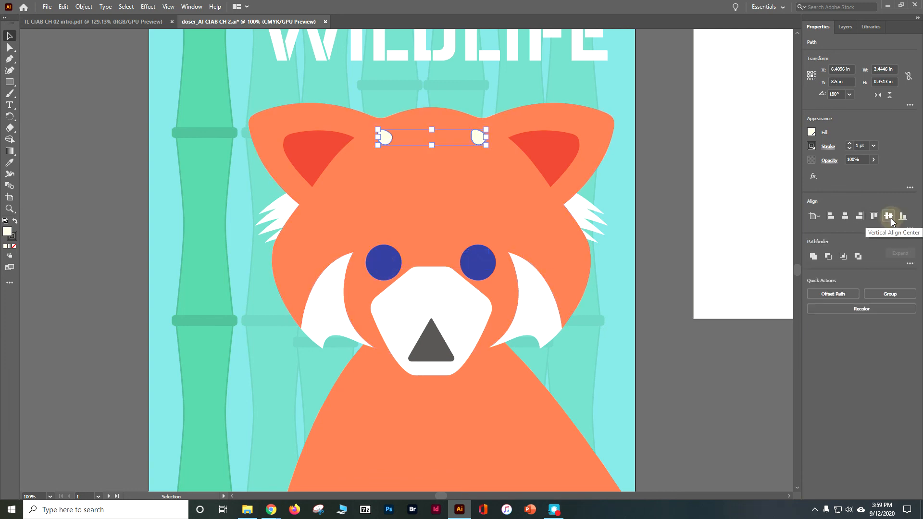
key(ctrl+z)
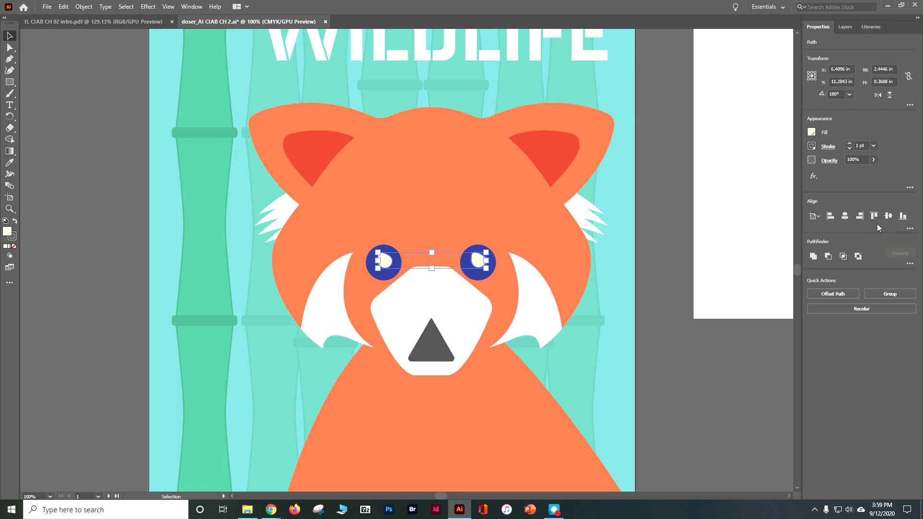
click(909, 229)
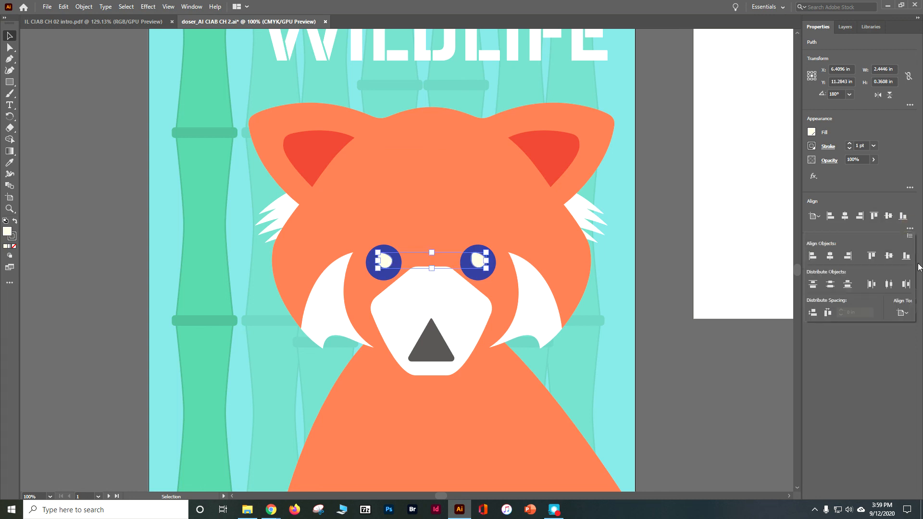
click(896, 313)
click(870, 325)
click(888, 257)
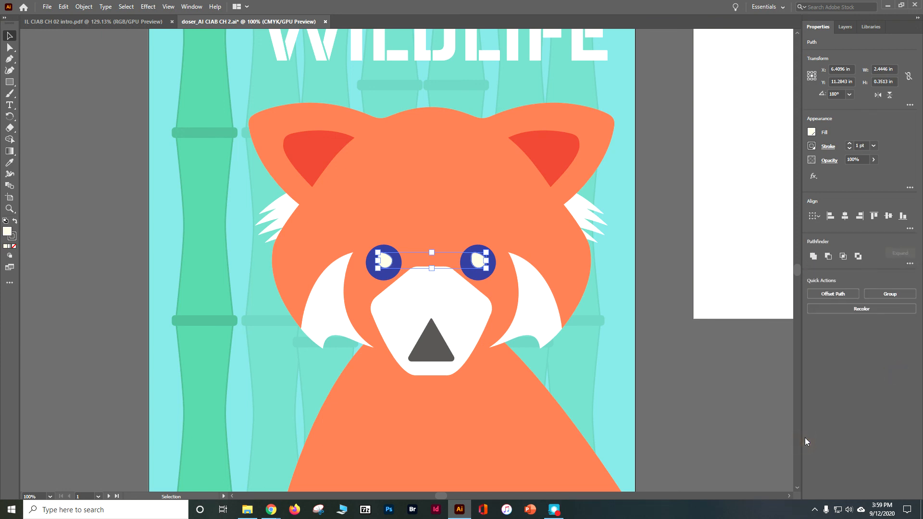
- Deselect the eye highlights and save the poster document
click(80, 214)
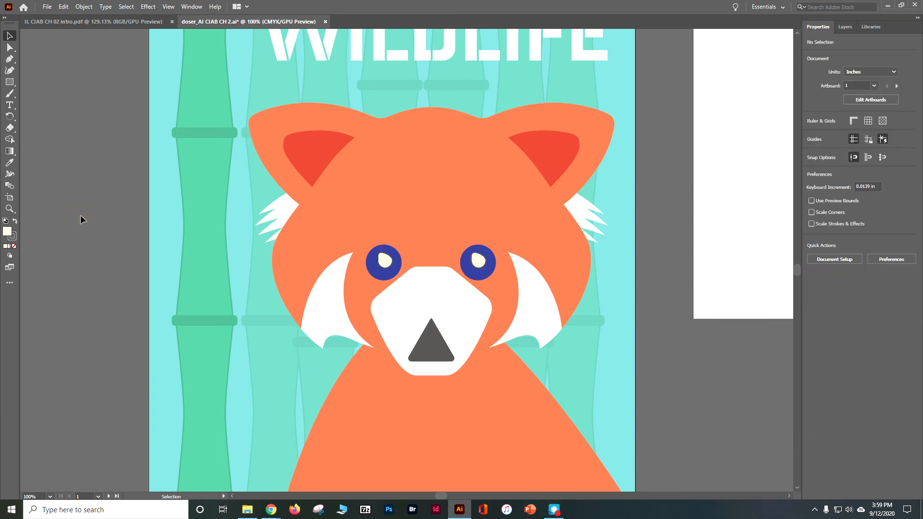
key(a)
key(v)
key(ctrl+s)
key(ctrl+minus)
key(ctrl+minus)
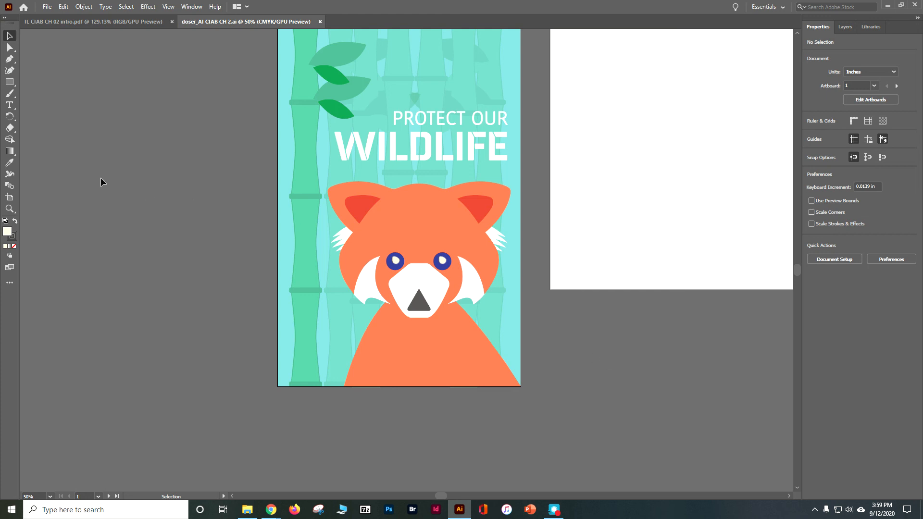
- Start packaging the poster document and set the package location to the Lesson02 folder in G:\Teaching\Revised Tutorials CC2020\AI CIAB CC 2020
click(47, 6)
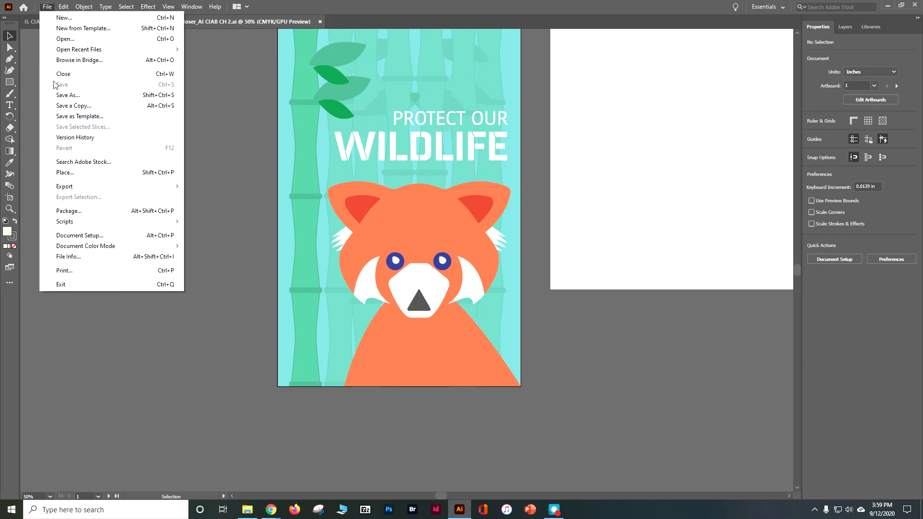
click(74, 212)
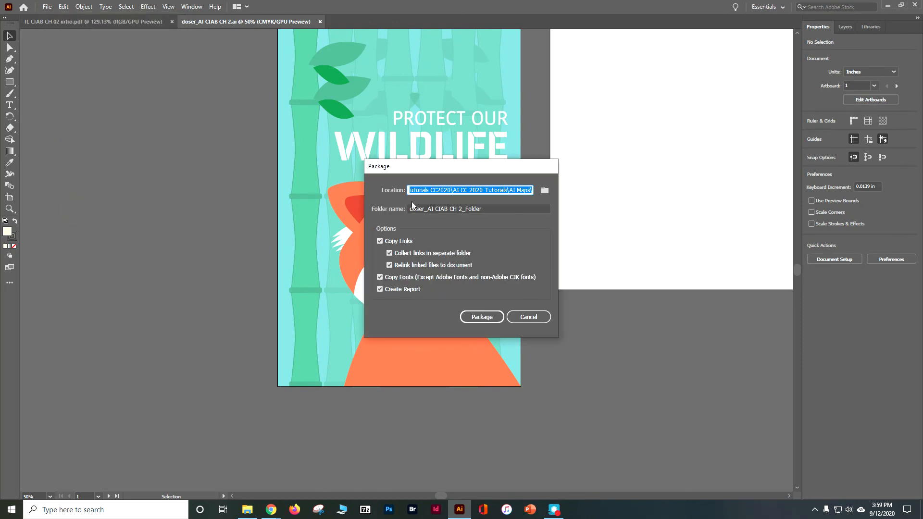
click(543, 191)
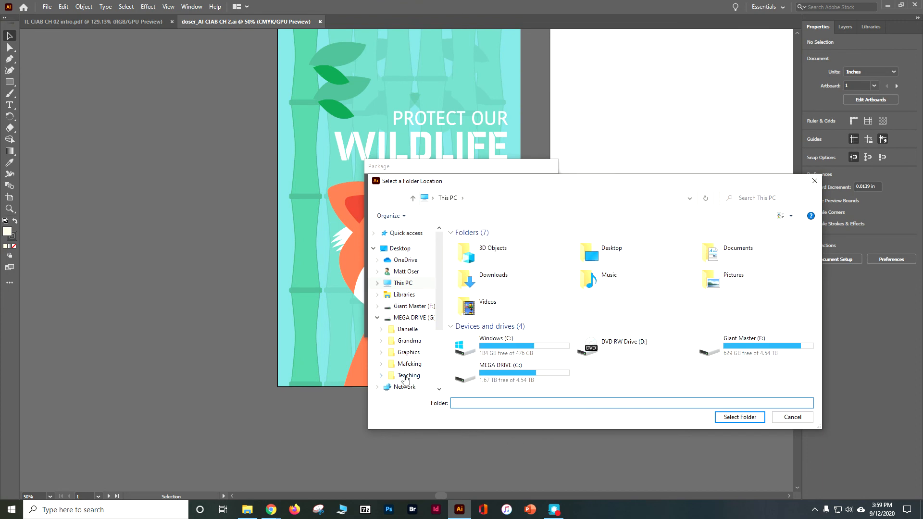
click(405, 376)
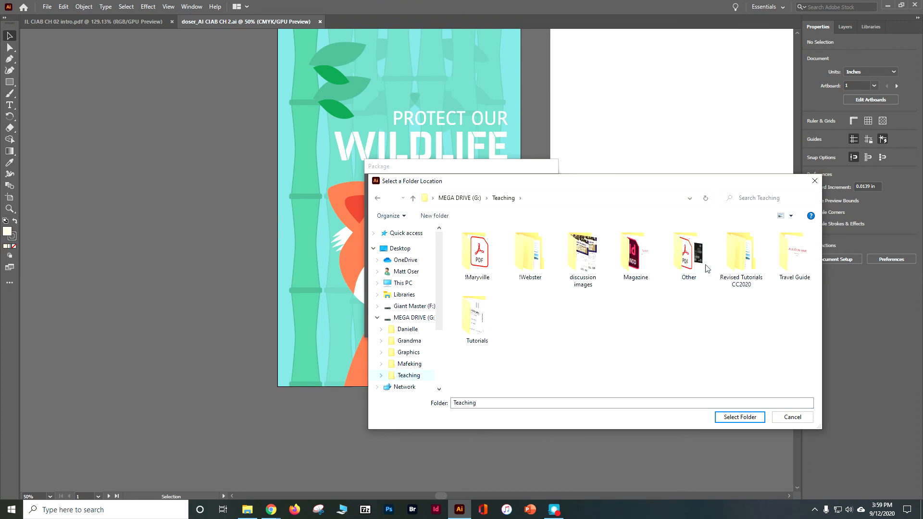
double_click(734, 262)
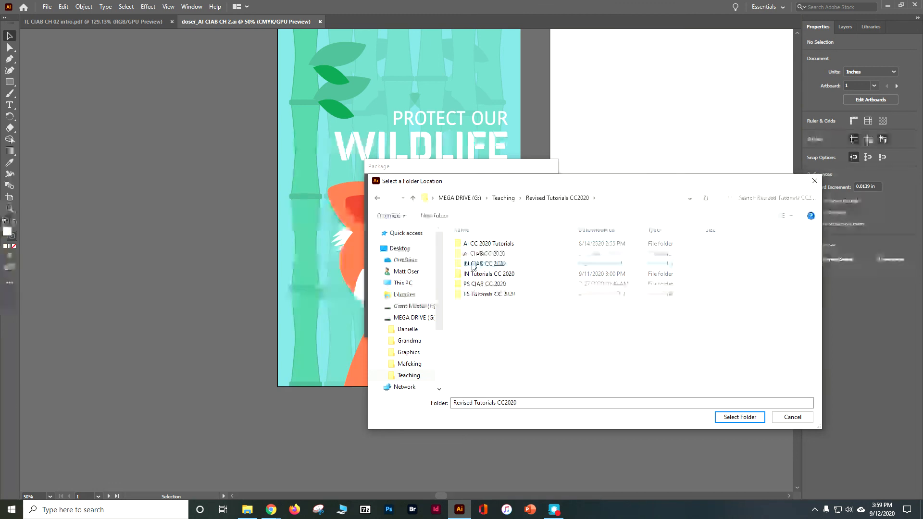
click(479, 255)
double_click(479, 254)
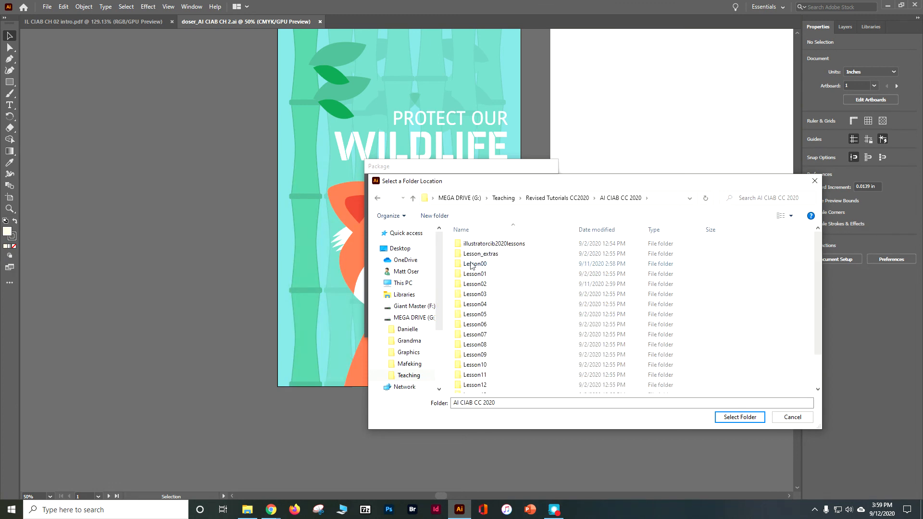
click(475, 285)
double_click(475, 285)
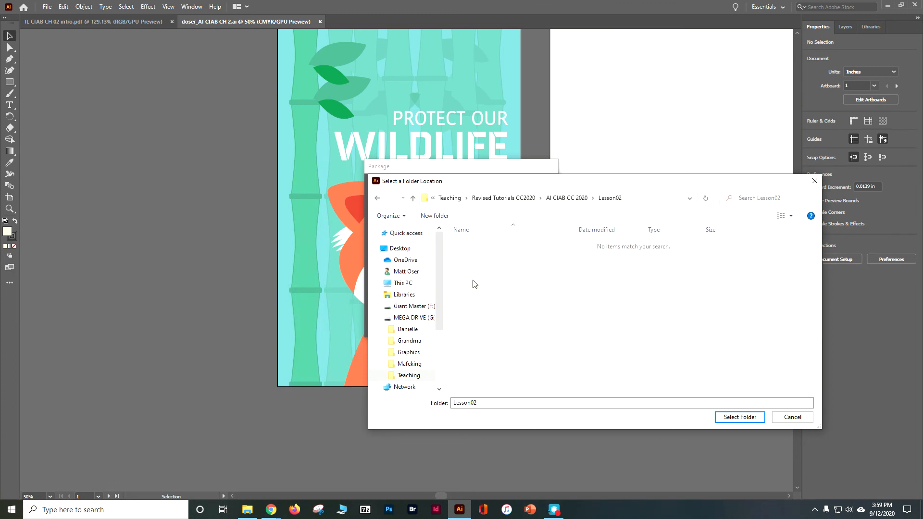
drag(478, 402, 439, 403)
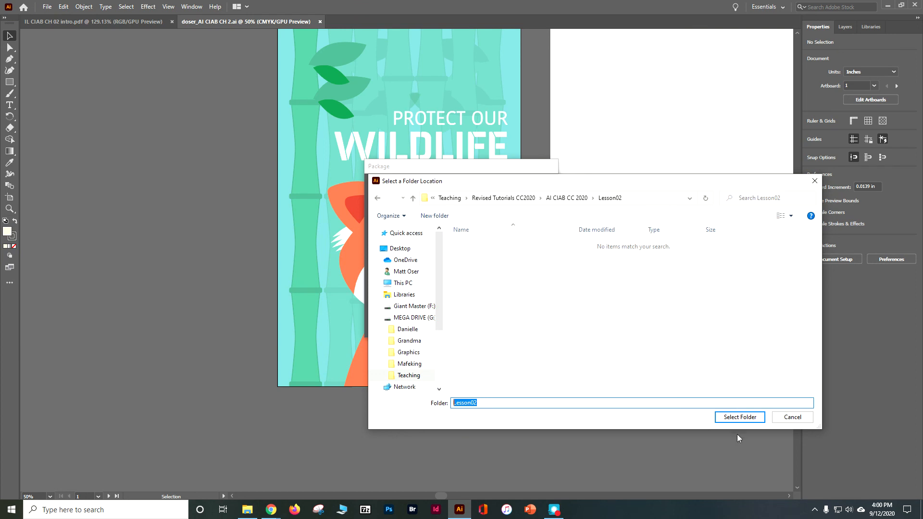
click(741, 418)
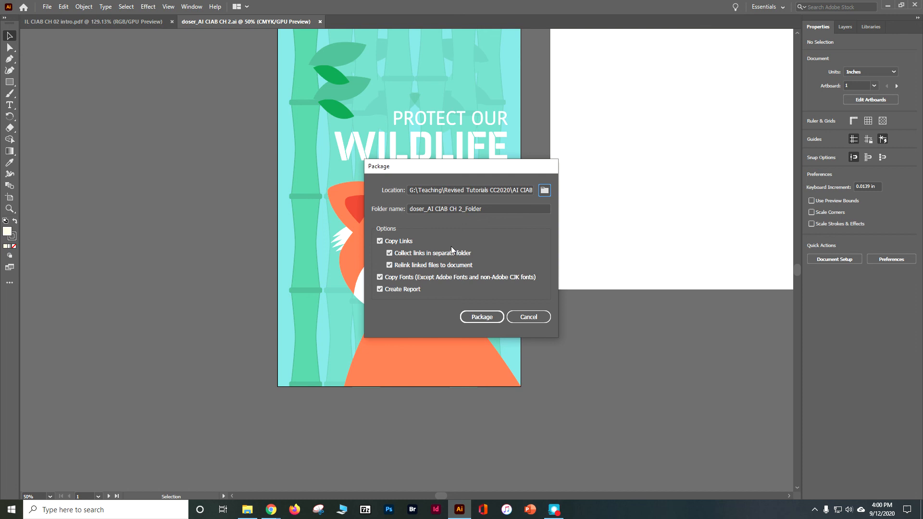
- Change the ending of the package folder name from _Folder to _PKG and create the package
triple_click(469, 208)
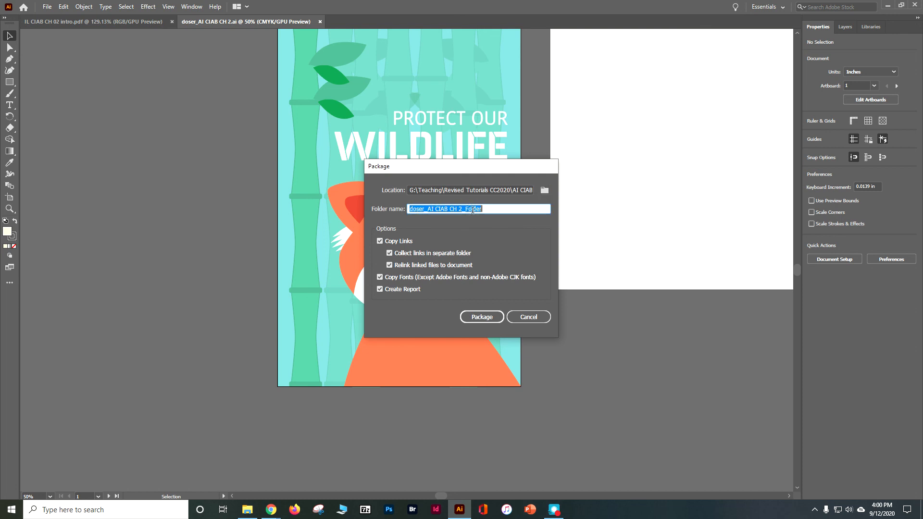
click(486, 208)
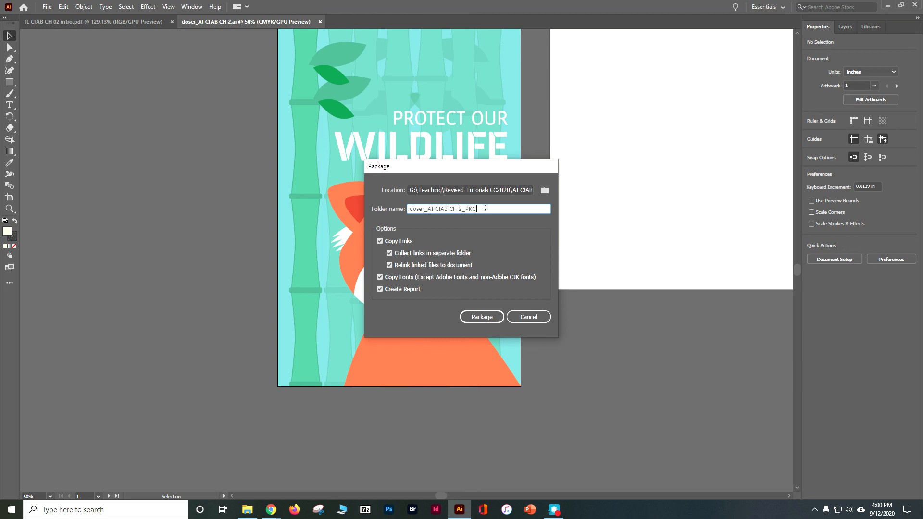
click(482, 320)
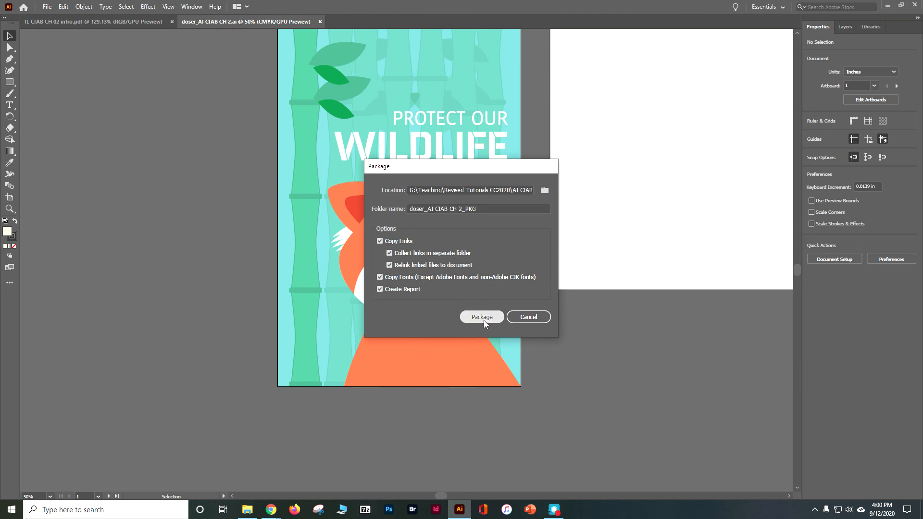
click(514, 289)
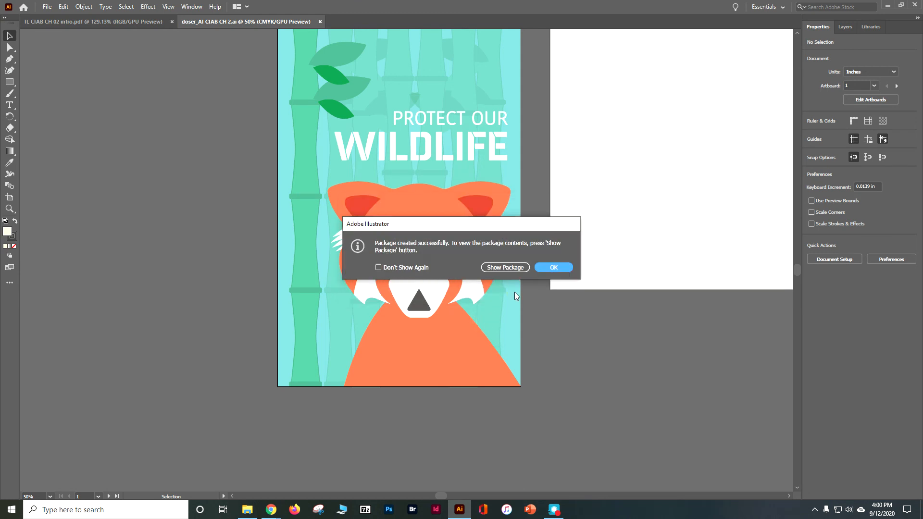
- Show the created package in File Explorer, go up to the Lesson02 folder, and compress the _PKG folder into a zip file with its default name
click(511, 269)
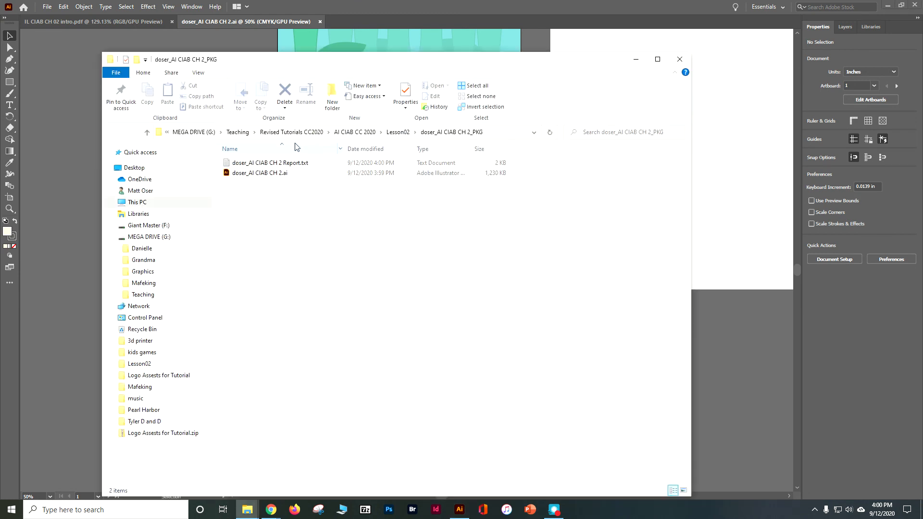
click(403, 132)
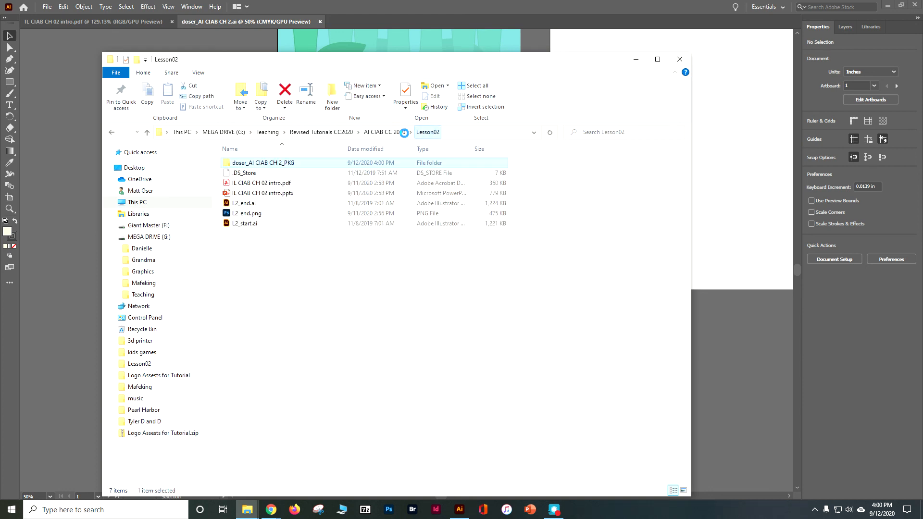
right_click(278, 163)
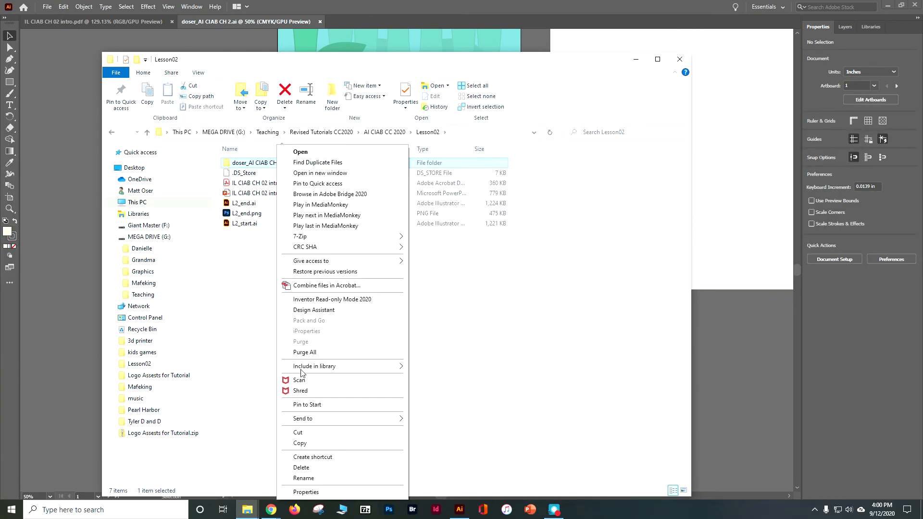
mouse_move(352, 421)
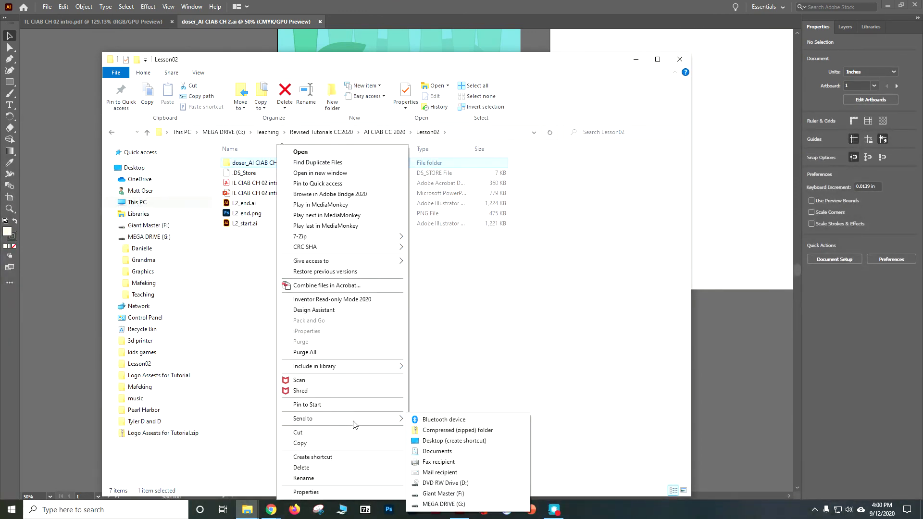
click(447, 430)
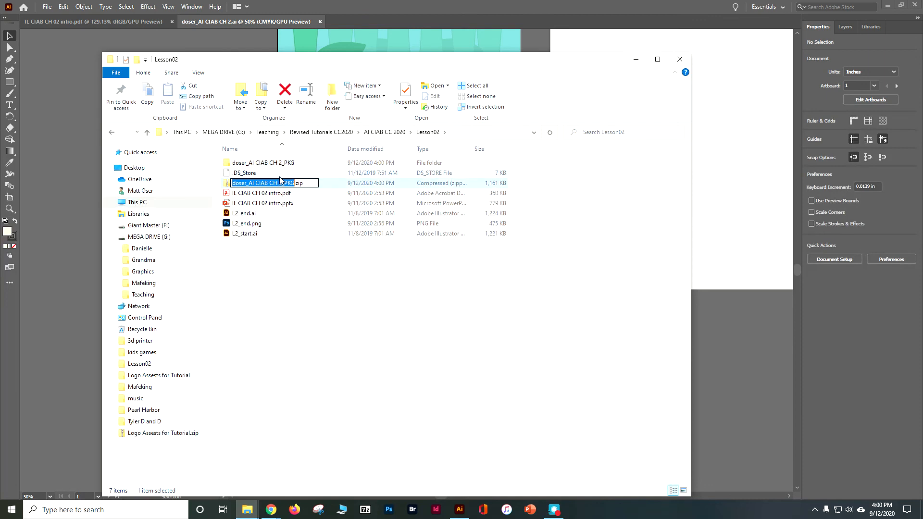
click(316, 254)
click(295, 186)
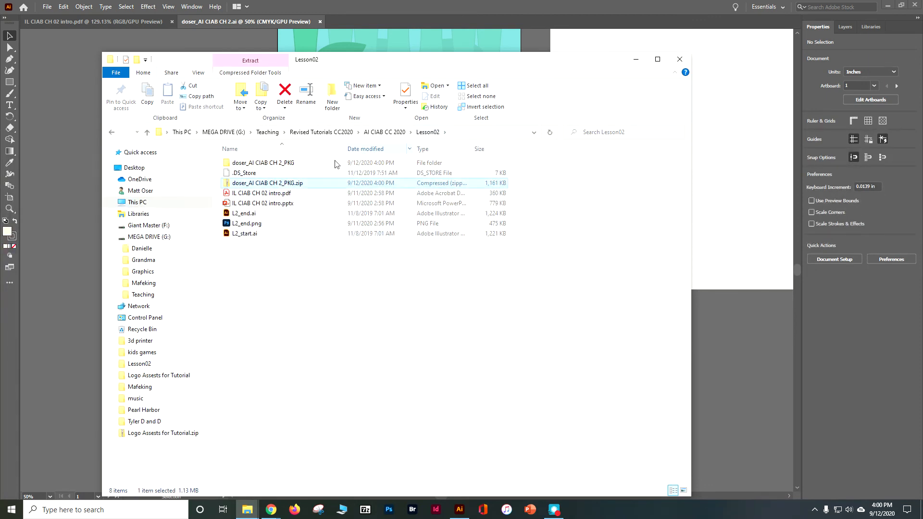
click(605, 351)
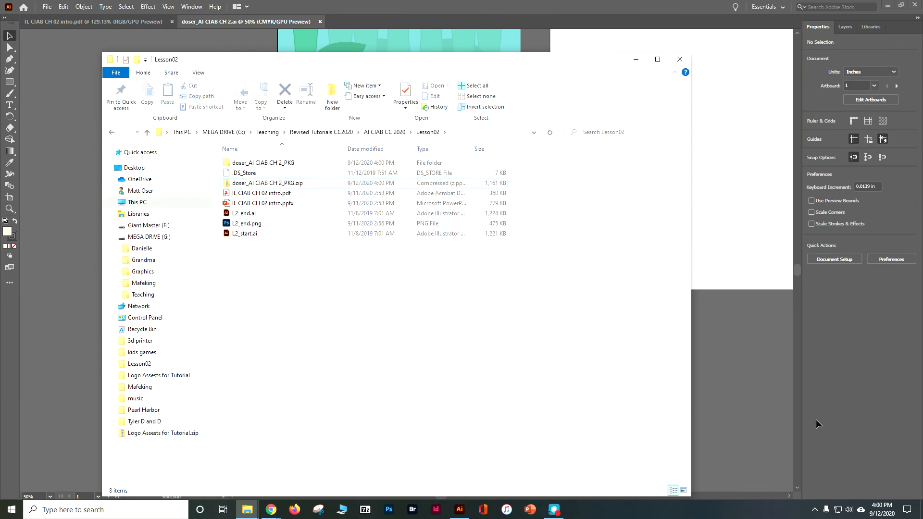